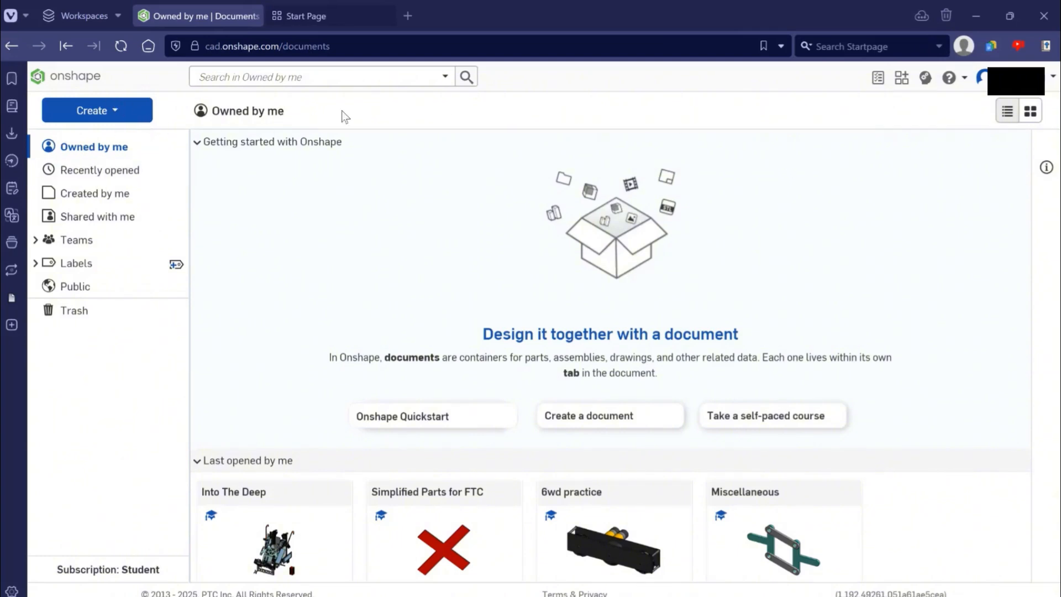
- Create a new document named "tutorial" in the Owned by me location
{"action": "left_click", "coordinate": [97, 110]}
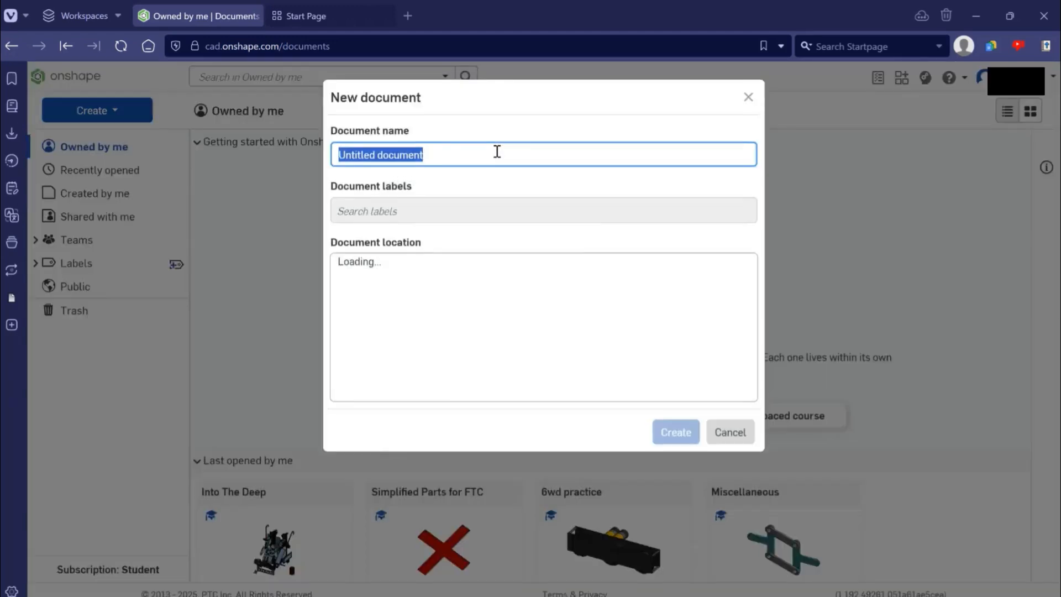
{"action": "type", "text": "tutorial"}
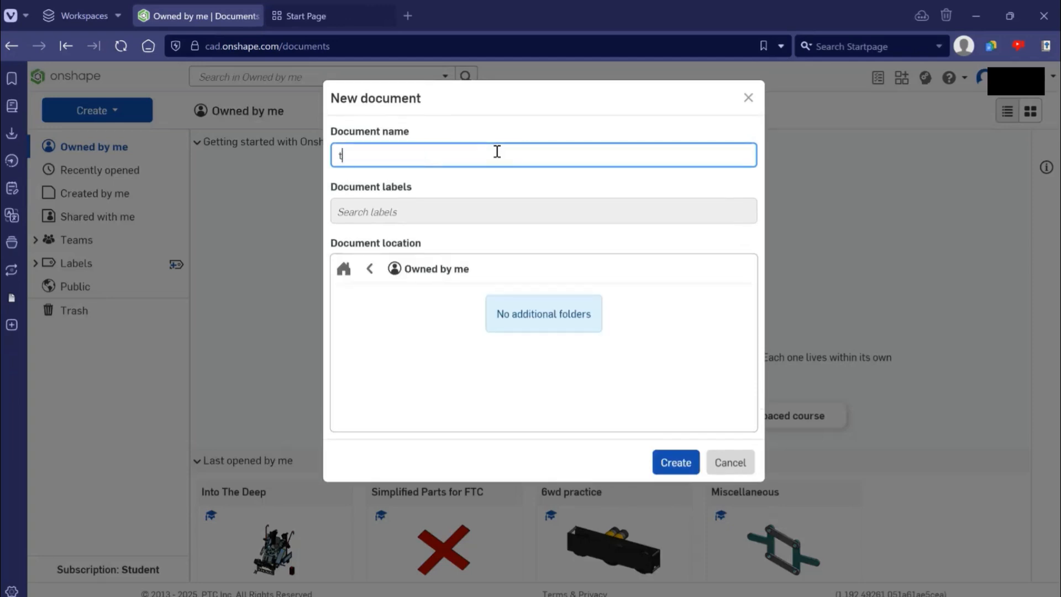
{"action": "left_click", "coordinate": [695, 467]}
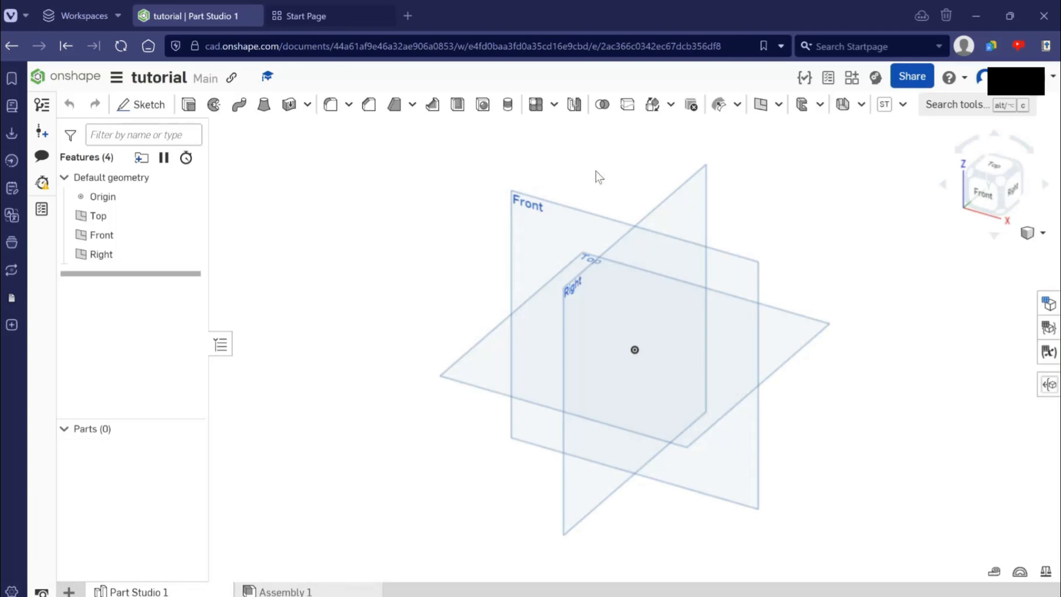
- Pan and rotate the model view to examine the three default planes from several angles
{"action": "middle_click_drag", "start_coordinate": [899, 238], "coordinate": [870, 255]}
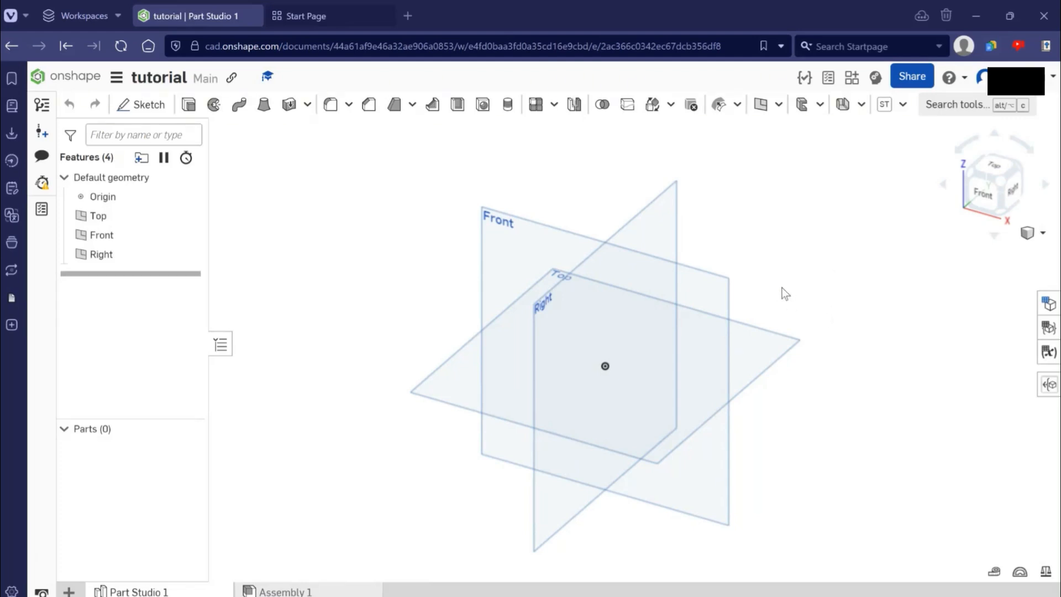
{"action": "middle_click_drag", "start_coordinate": [778, 290], "coordinate": [692, 299]}
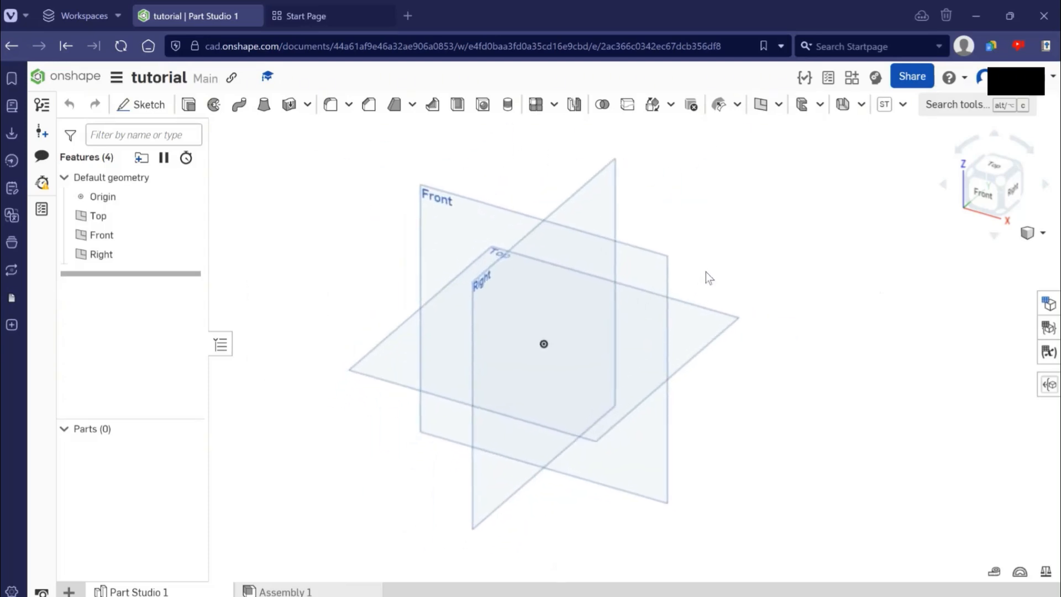
{"action": "right_click_drag", "start_coordinate": [772, 261], "coordinate": [529, 313]}
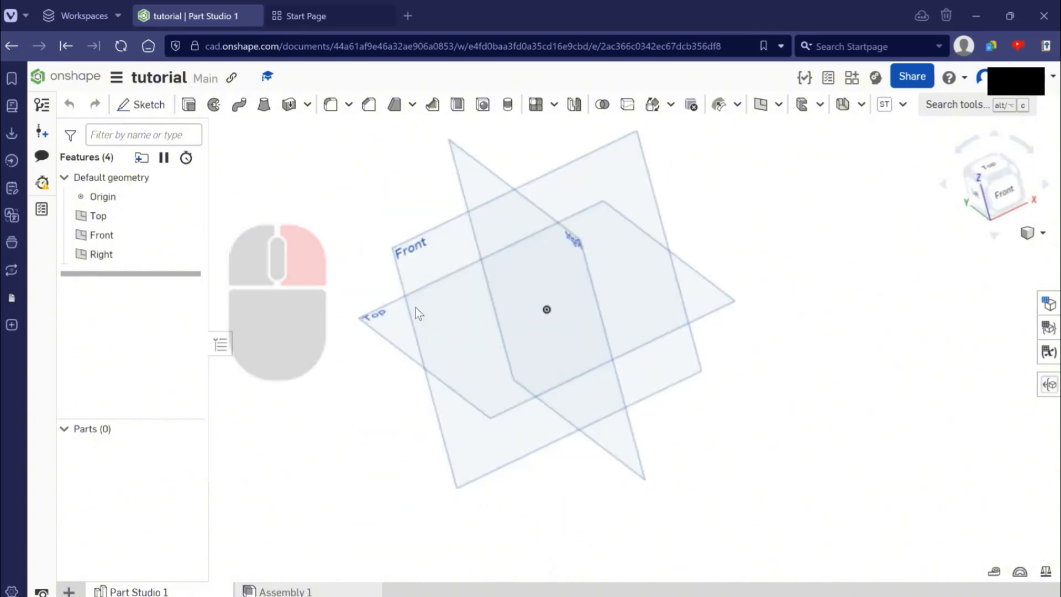
{"action": "right_click_drag", "start_coordinate": [416, 307], "coordinate": [346, 358]}
{"action": "mouse_move", "coordinate": [812, 372]}
{"action": "right_mouse_down"}
{"action": "mouse_move", "coordinate": [830, 356]}
{"action": "mouse_move", "coordinate": [798, 374]}
{"action": "right_mouse_up"}
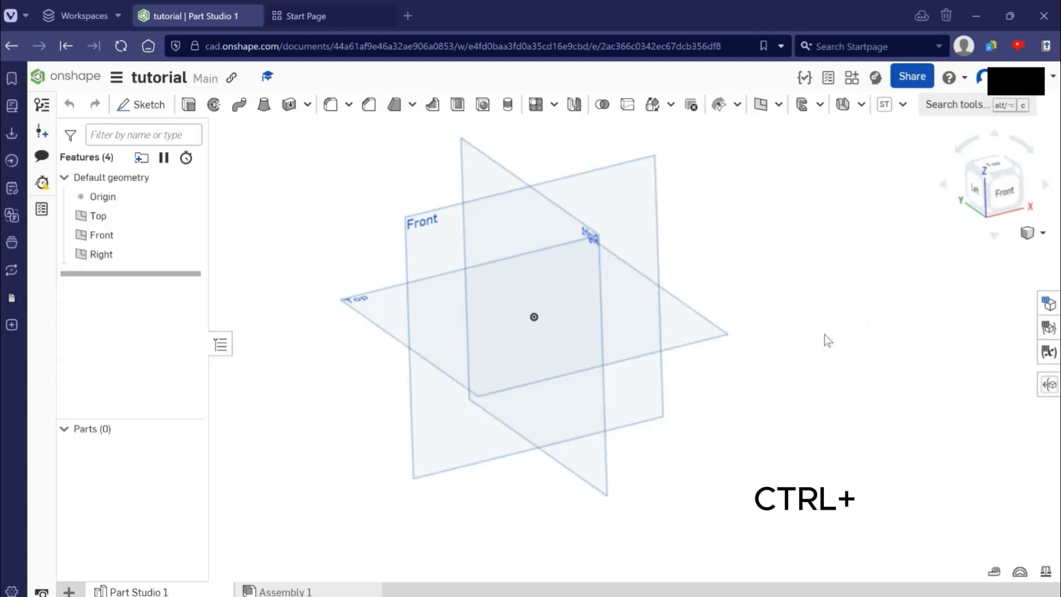
{"action": "right_click_drag", "start_coordinate": [892, 351], "coordinate": [938, 330], "text": "ctrl"}
- View the default planes from the Left, Front and isometric standard orientations, orbiting between them
{"action": "left_click", "coordinate": [987, 191]}
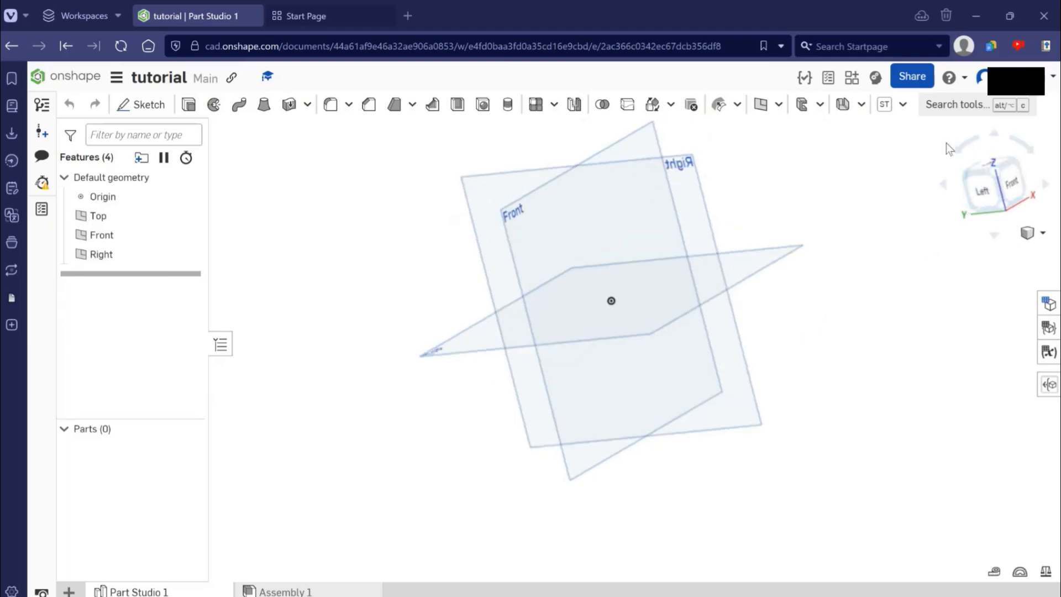
{"action": "left_click", "coordinate": [994, 188]}
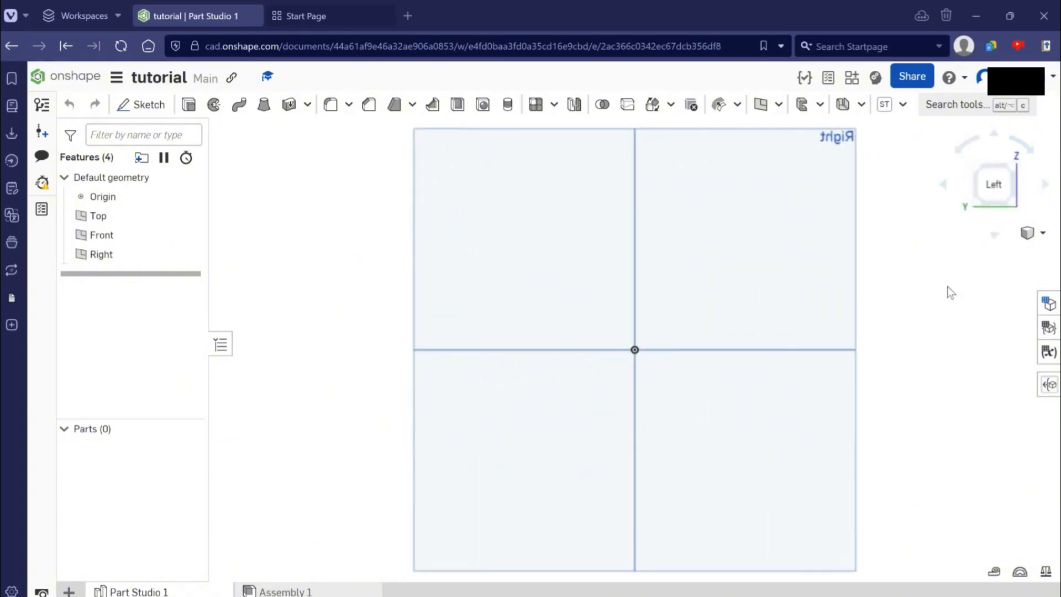
{"action": "right_click_drag", "start_coordinate": [936, 301], "coordinate": [702, 317]}
{"action": "left_click", "coordinate": [996, 187]}
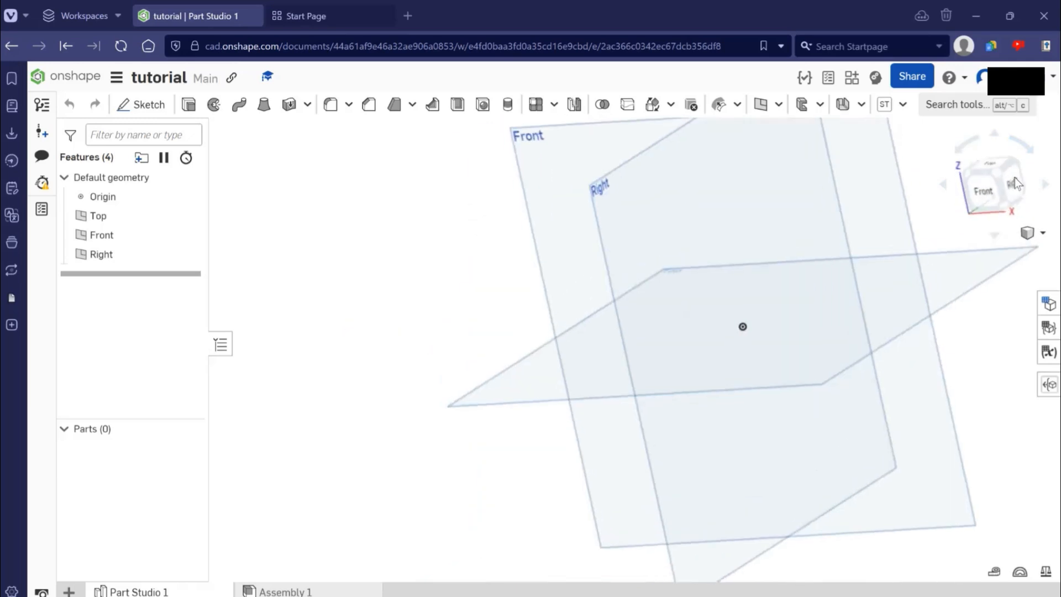
{"action": "left_click", "coordinate": [1014, 177]}
{"action": "left_click", "coordinate": [984, 187]}
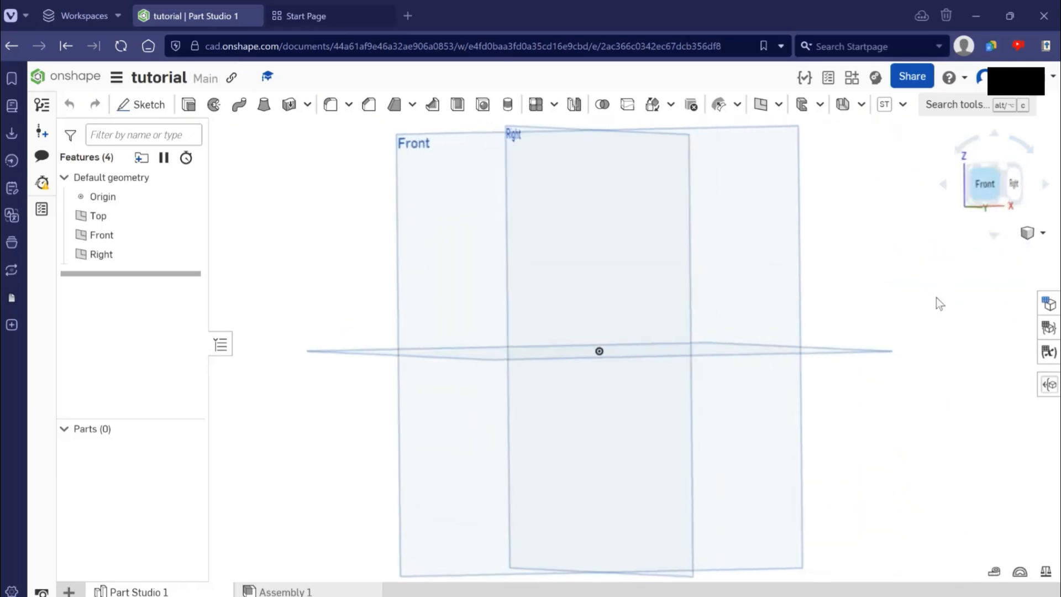
{"action": "right_click_drag", "start_coordinate": [931, 338], "coordinate": [959, 289]}
{"action": "scroll", "coordinate": [959, 290], "scroll_direction": "down", "scroll_amount": 3}
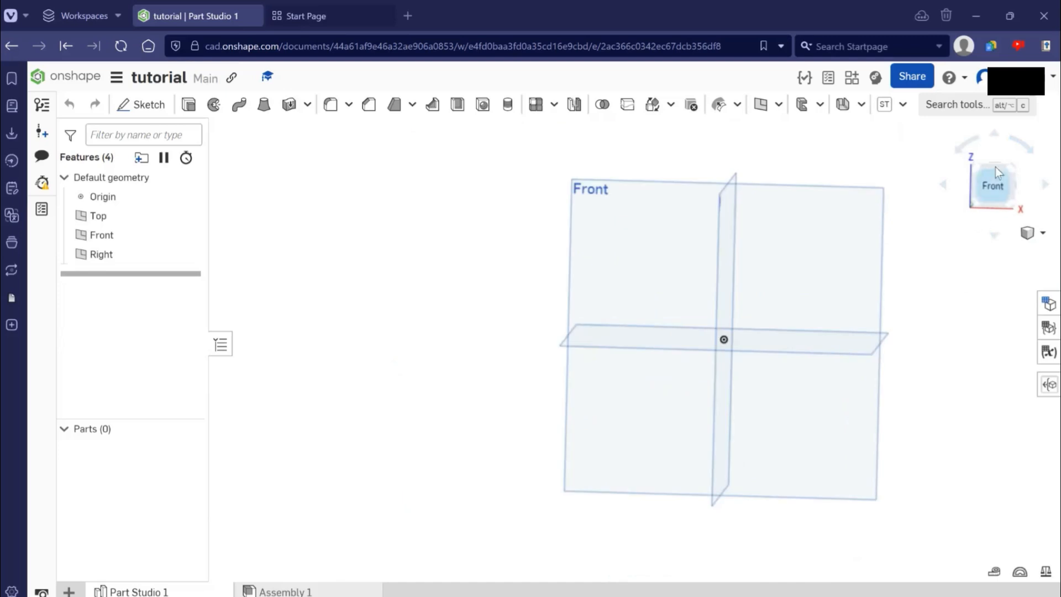
{"action": "left_click", "coordinate": [1009, 166]}
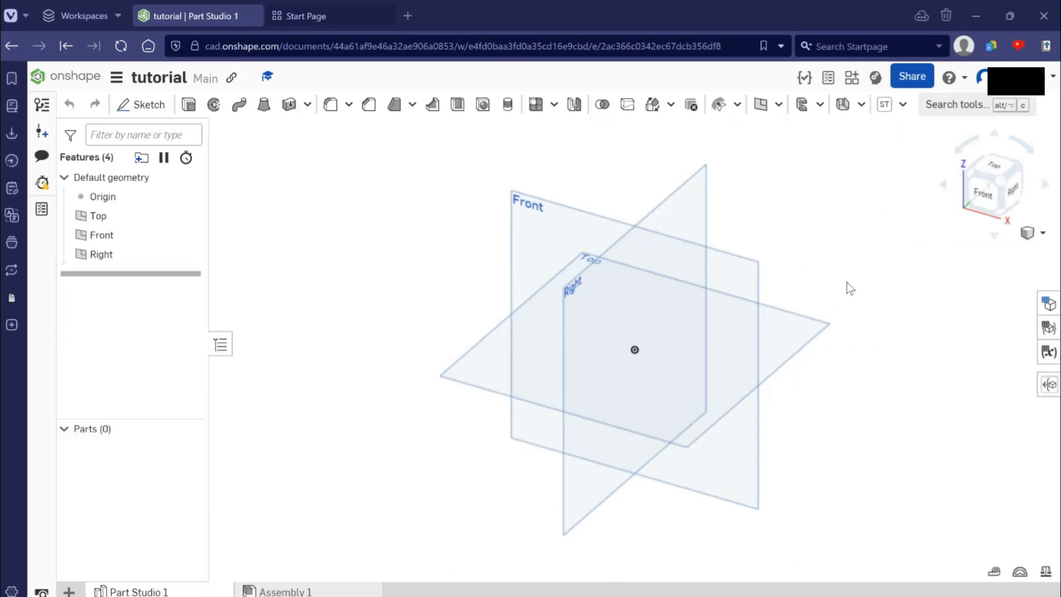
- Inspect how the Front, Top and Right planes intersect at the origin
{"action": "right_click_drag", "start_coordinate": [880, 269], "coordinate": [843, 249]}
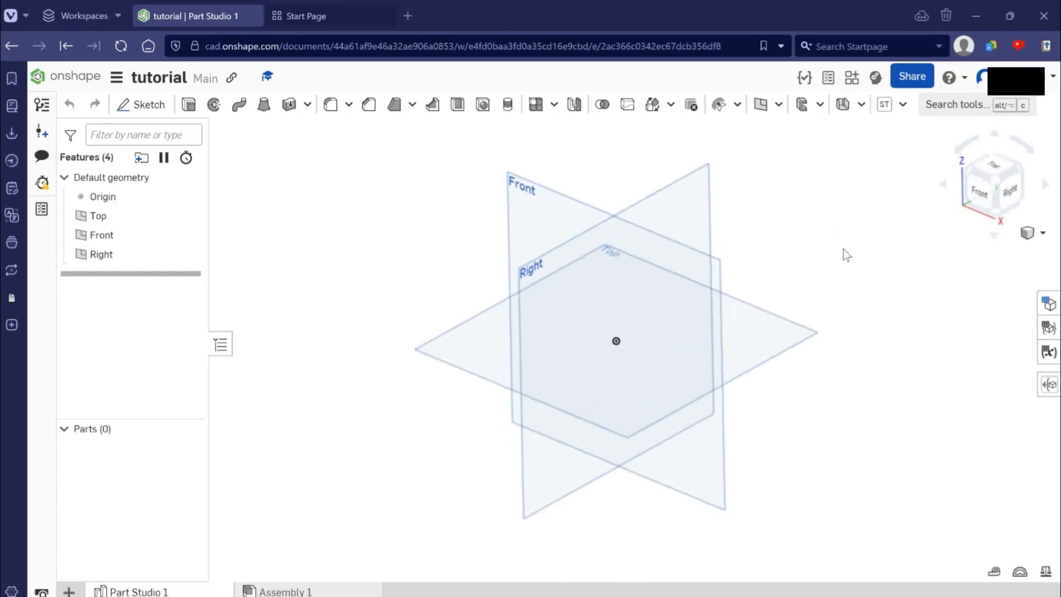
{"action": "left_click", "coordinate": [678, 179]}
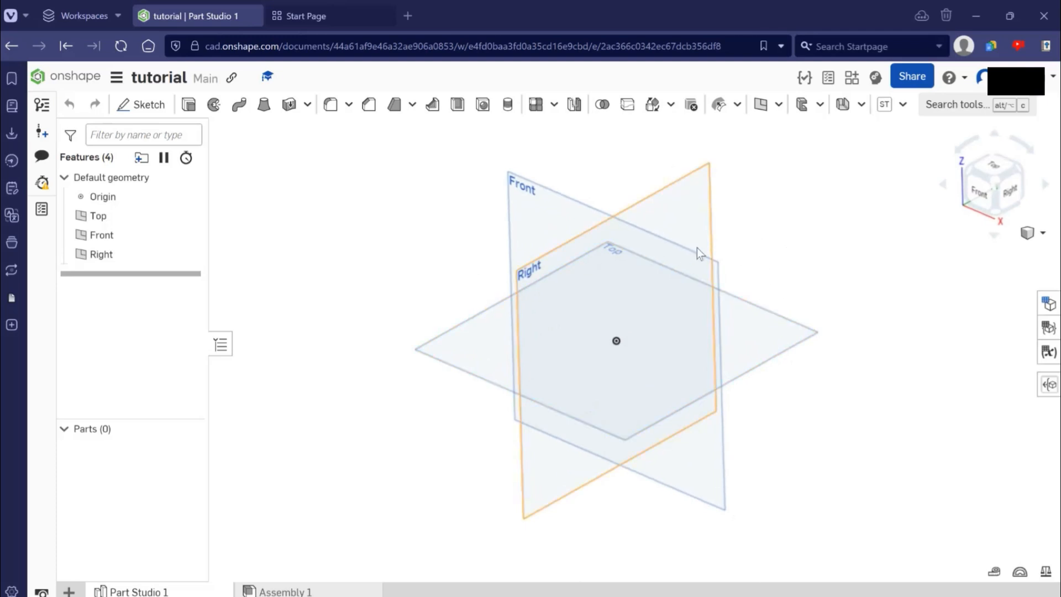
{"action": "left_click", "coordinate": [808, 249]}
{"action": "right_click_drag", "start_coordinate": [810, 251], "coordinate": [883, 298]}
{"action": "right_click_drag", "start_coordinate": [770, 353], "coordinate": [718, 255]}
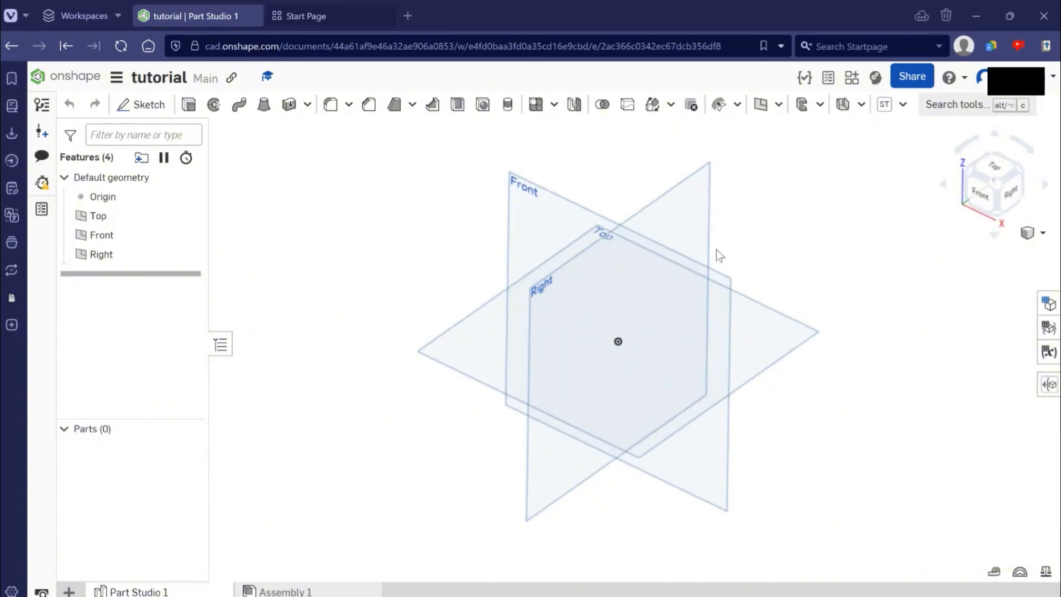
{"action": "right_click_drag", "start_coordinate": [933, 315], "coordinate": [932, 274]}
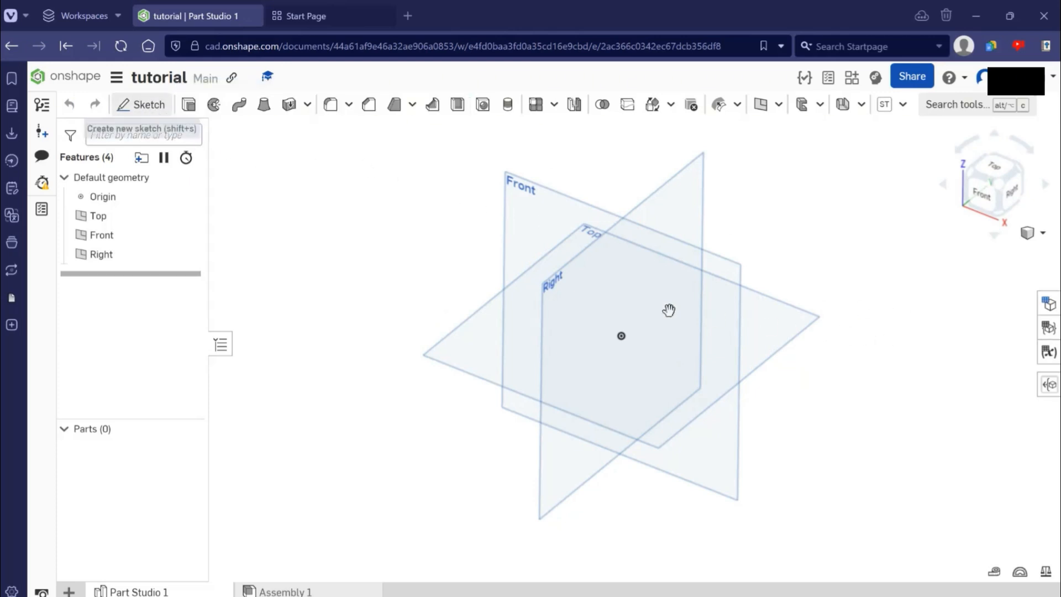
- Start a new sketch on the Top plane
{"action": "key", "text": "shift+s"}
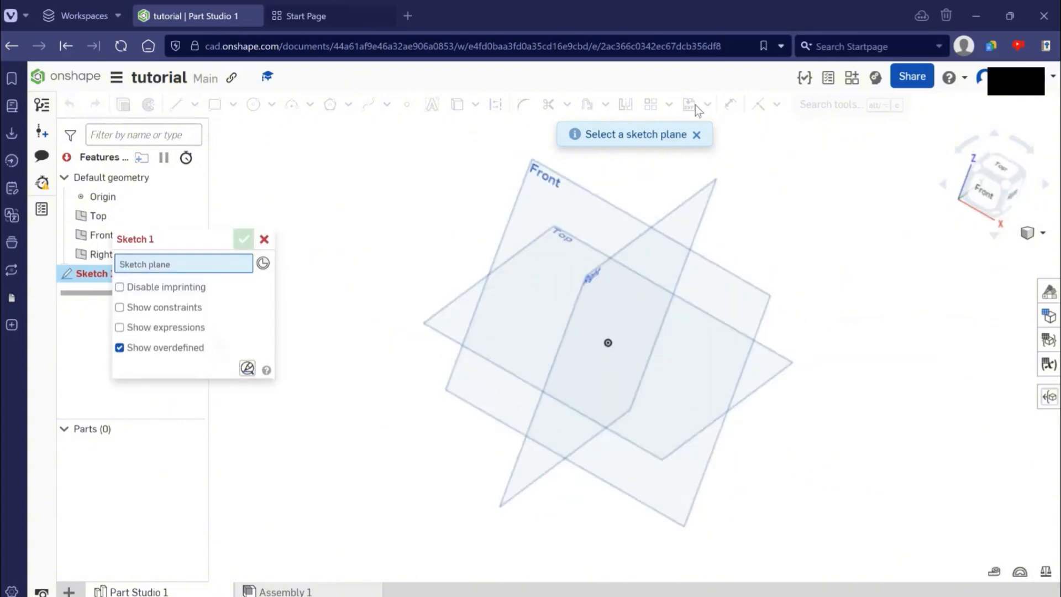
{"action": "right_click_drag", "start_coordinate": [779, 110], "coordinate": [719, 121]}
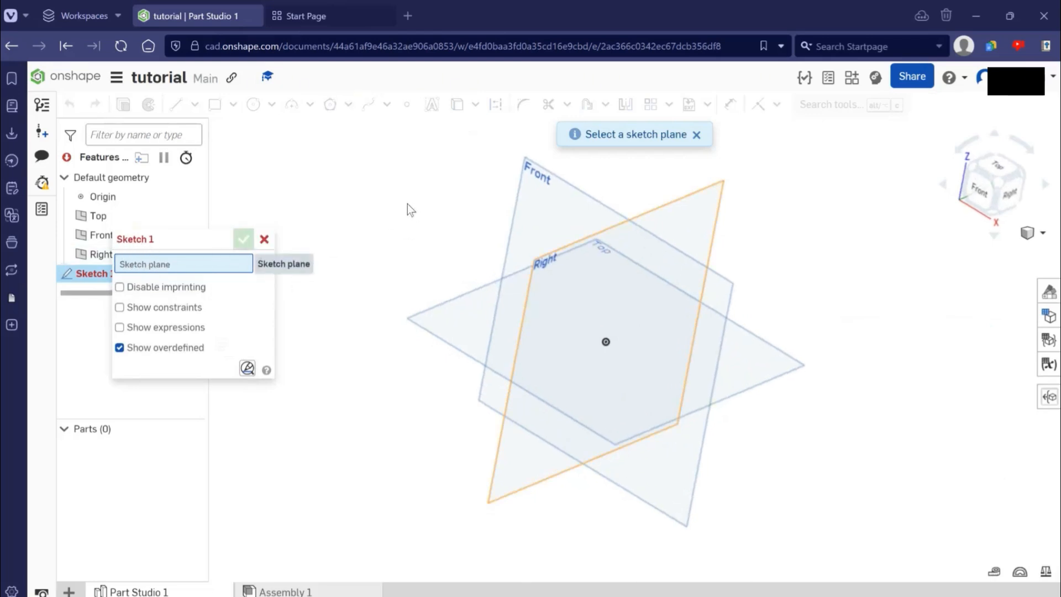
{"action": "right_click_drag", "start_coordinate": [792, 316], "coordinate": [814, 316]}
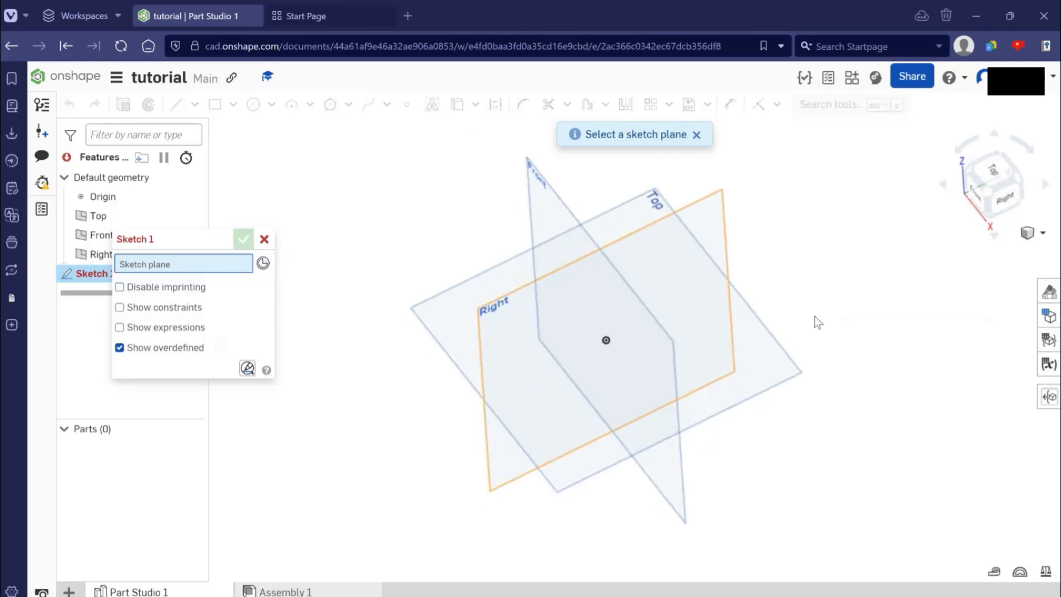
{"action": "right_click_drag", "start_coordinate": [706, 331], "coordinate": [853, 359]}
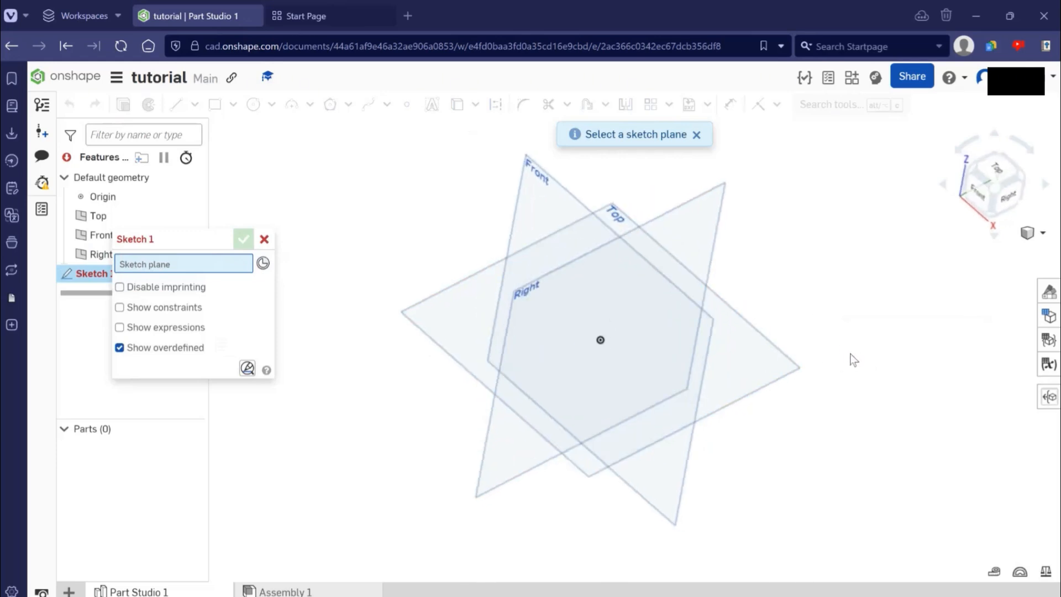
{"action": "right_click_drag", "start_coordinate": [777, 367], "coordinate": [864, 360]}
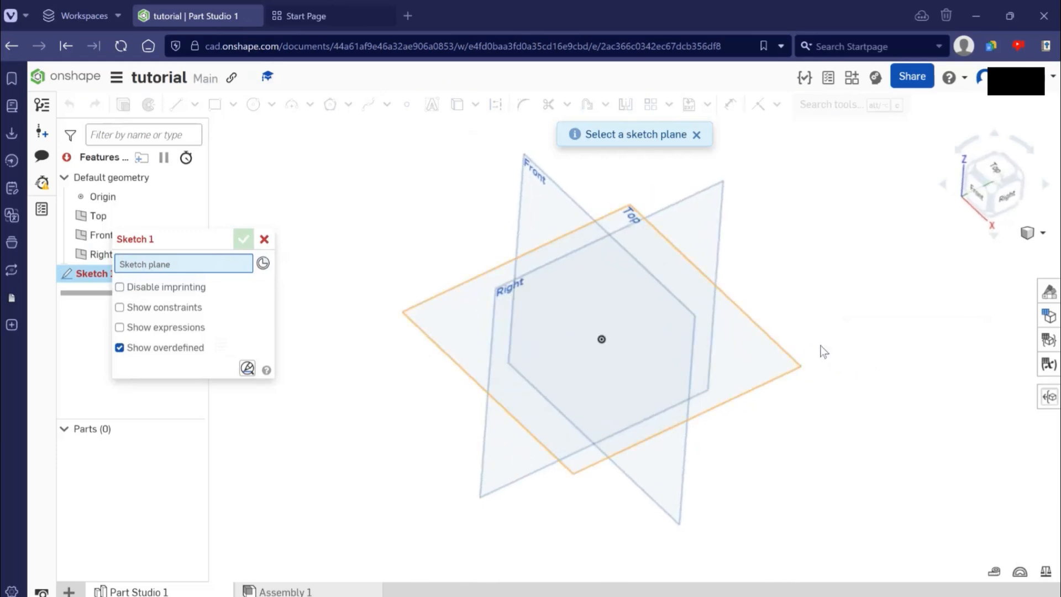
{"action": "right_click_drag", "start_coordinate": [768, 364], "coordinate": [774, 360]}
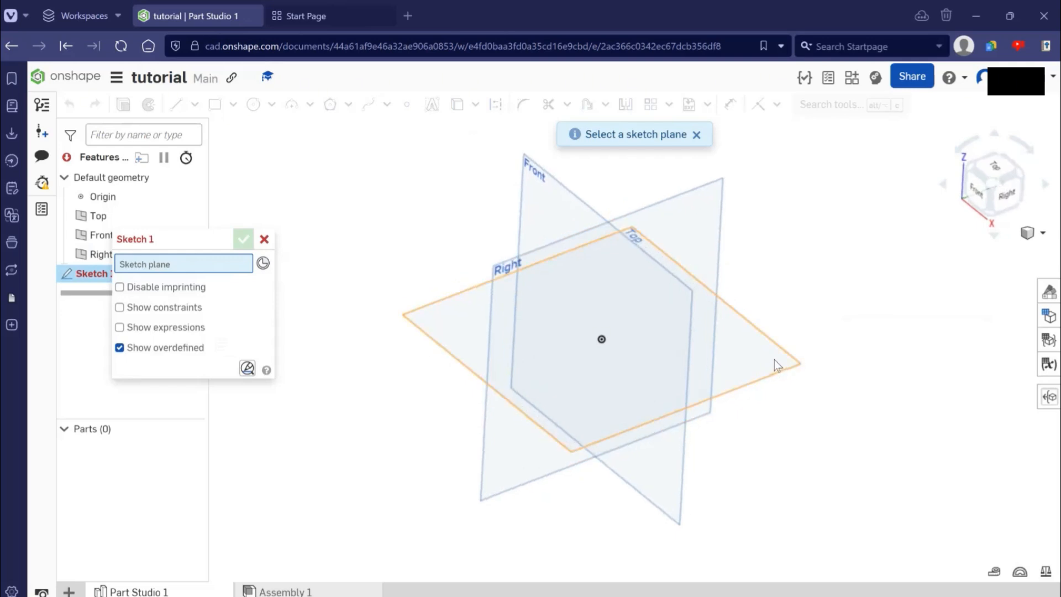
{"action": "left_click", "coordinate": [864, 331]}
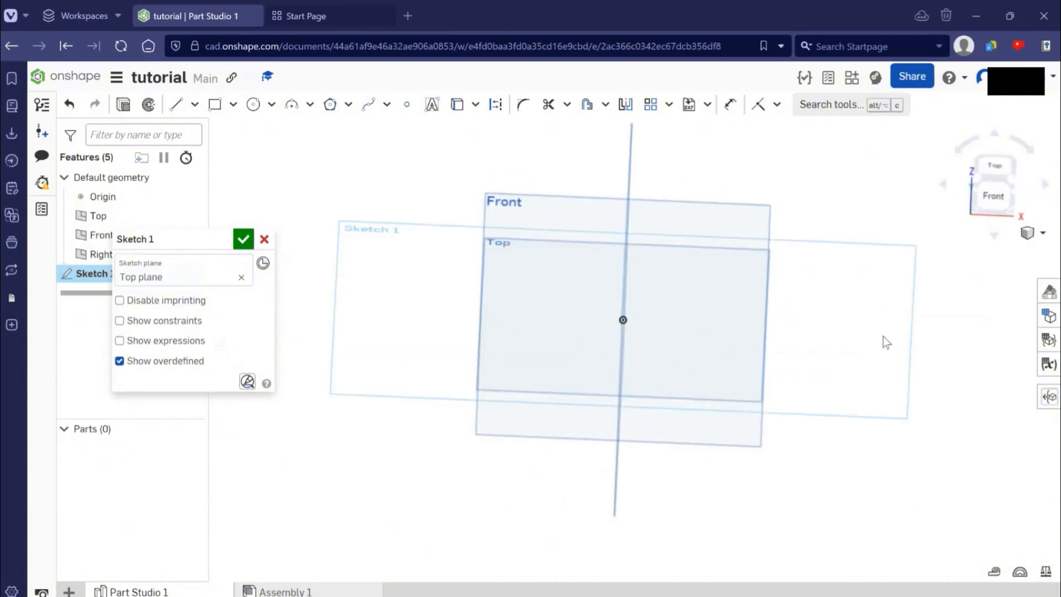
- Tilt the view off the sketch plane and reorient it to look straight down at the Top plane
{"action": "right_click_drag", "start_coordinate": [731, 305], "coordinate": [760, 274]}
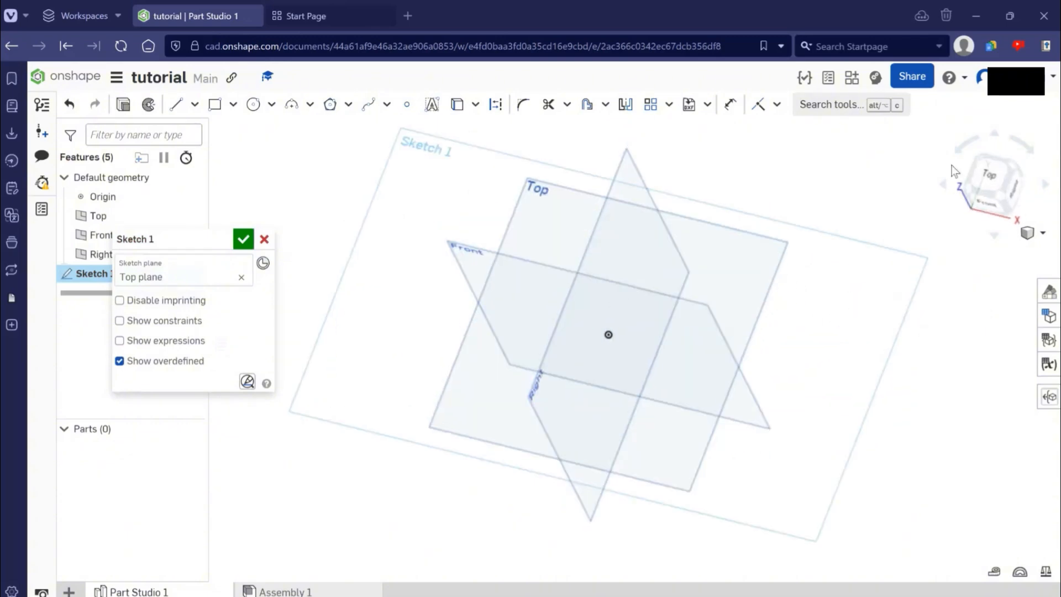
{"action": "right_click_drag", "start_coordinate": [952, 170], "coordinate": [998, 176]}
{"action": "right_click_drag", "start_coordinate": [984, 279], "coordinate": [898, 309]}
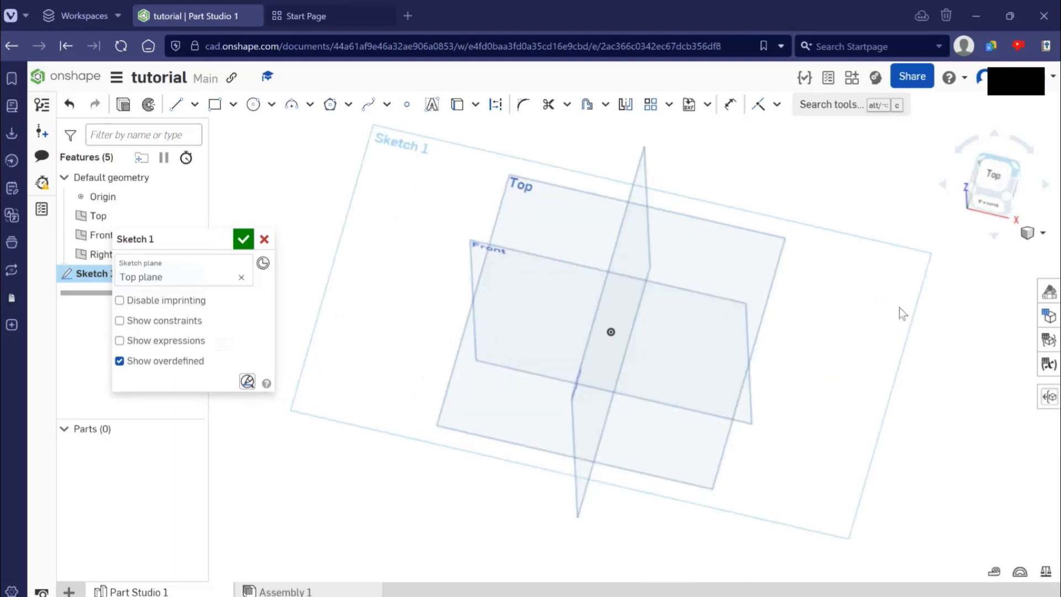
{"action": "key", "text": "n"}
{"action": "left_click", "coordinate": [1004, 191]}
{"action": "right_click_drag", "start_coordinate": [905, 354], "coordinate": [929, 356]}
{"action": "key", "text": "n"}
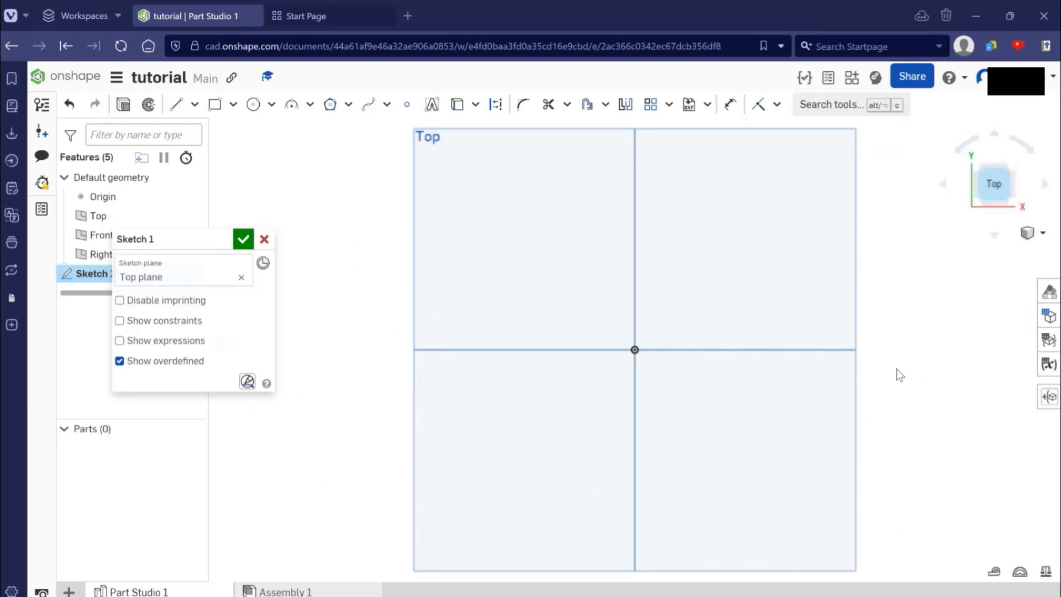
- Hide the Front and Right planes so they do not clutter the sketch
{"action": "scroll", "coordinate": [896, 369], "scroll_direction": "down", "scroll_amount": 3}
{"action": "middle_click_drag", "start_coordinate": [903, 328], "coordinate": [893, 325]}
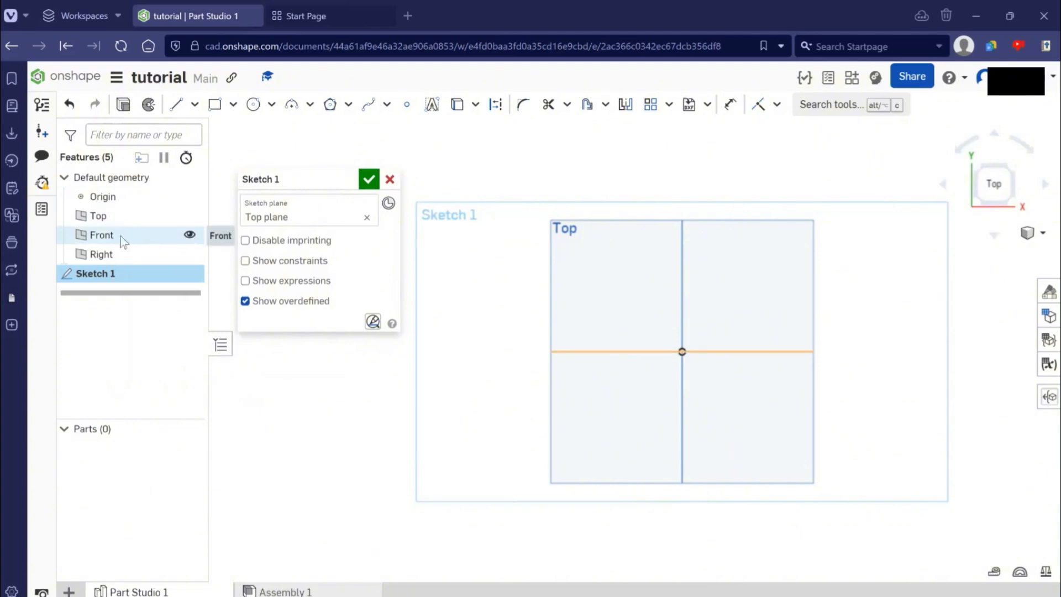
{"action": "left_click", "coordinate": [188, 243]}
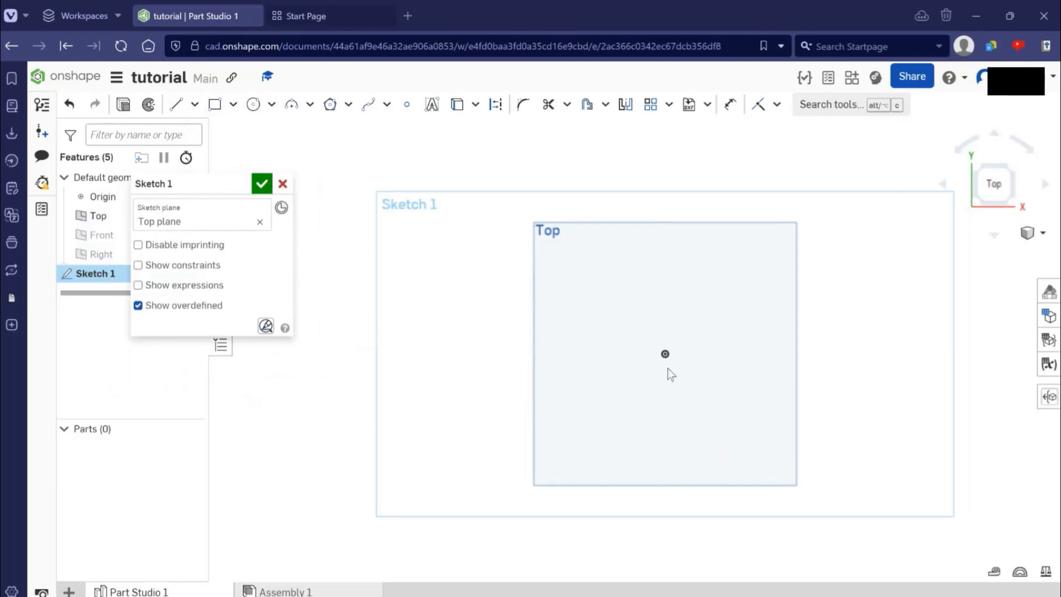
{"action": "scroll", "coordinate": [666, 338], "scroll_direction": "up", "scroll_amount": 5}
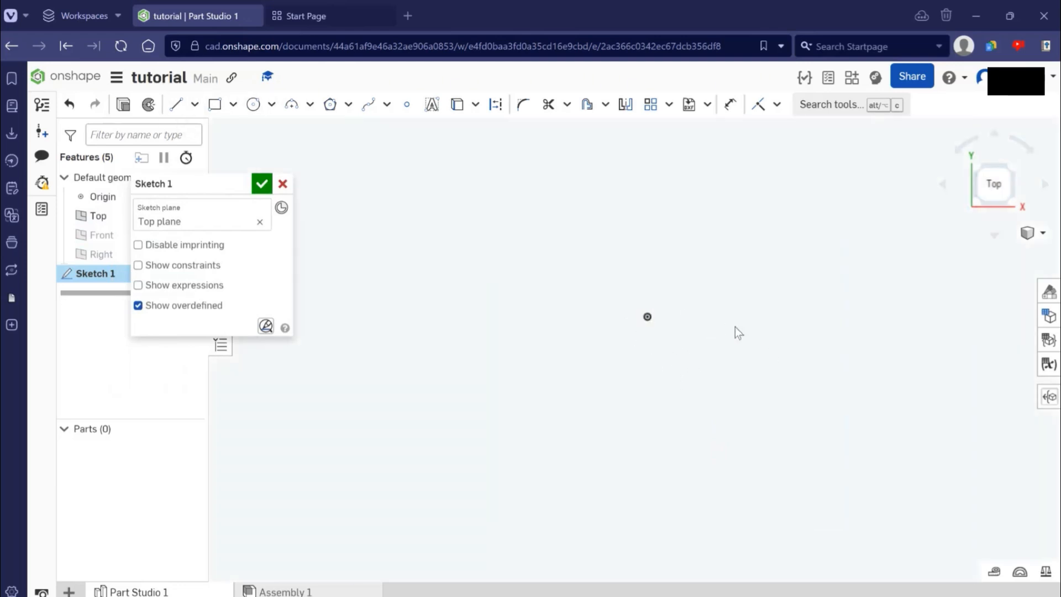
{"action": "scroll", "coordinate": [757, 346], "scroll_direction": "down", "scroll_amount": 5}
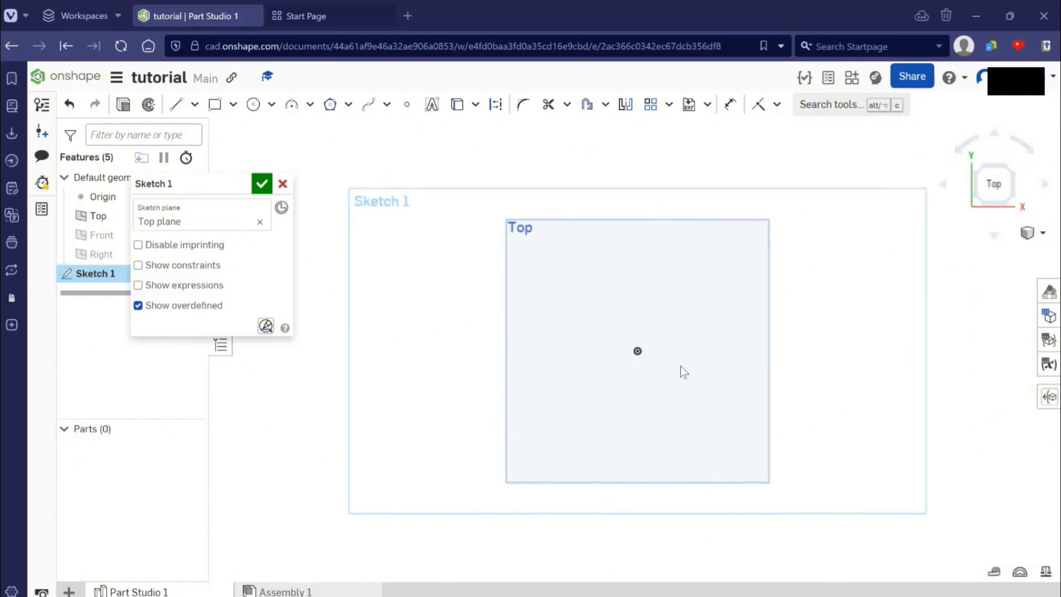
{"action": "scroll", "coordinate": [681, 366], "scroll_direction": "up", "scroll_amount": 3}
{"action": "scroll", "coordinate": [678, 343], "scroll_direction": "down", "scroll_amount": 2}
{"action": "middle_click_drag", "start_coordinate": [626, 356], "coordinate": [575, 363]}
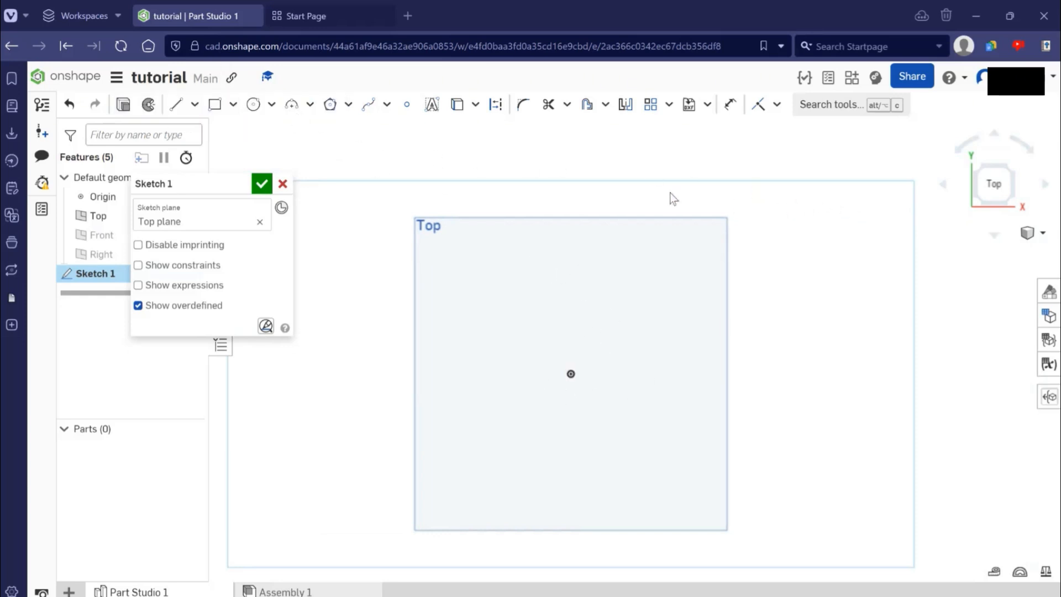
{"action": "left_click", "coordinate": [214, 104]}
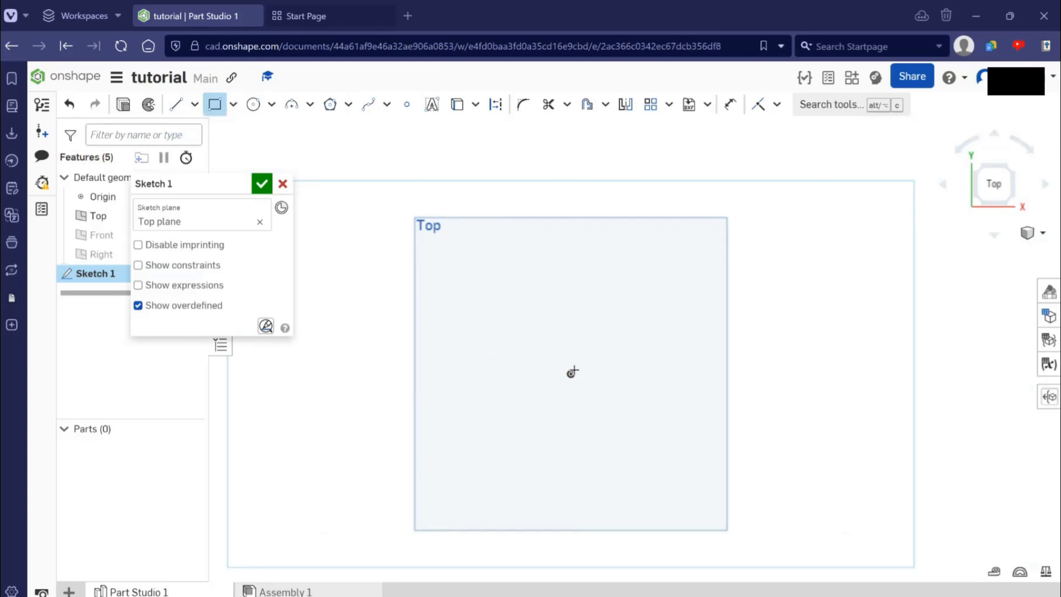
{"action": "left_click", "coordinate": [571, 374]}
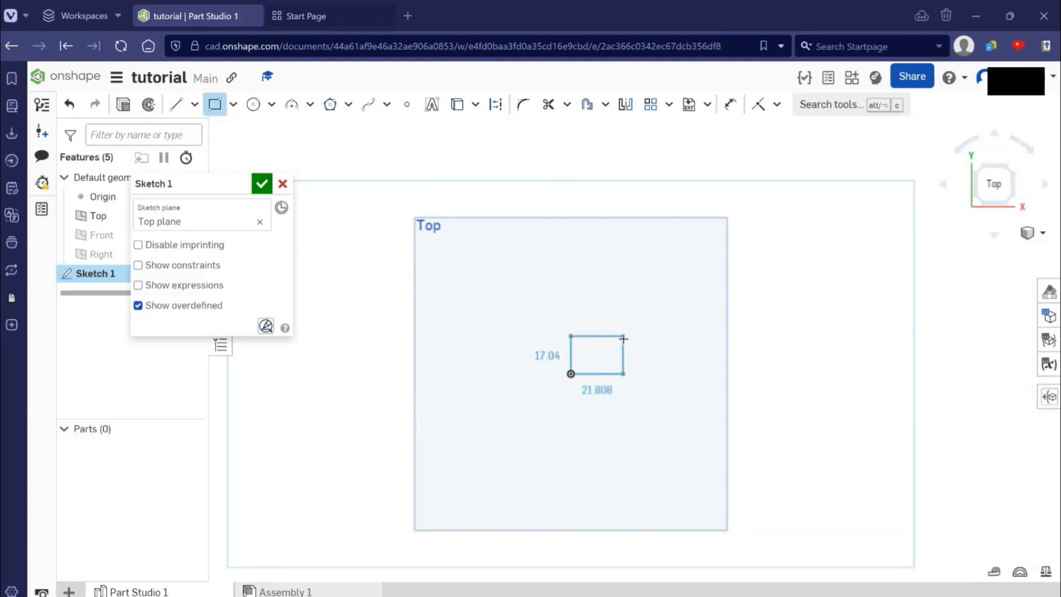
{"action": "key", "text": "Escape"}
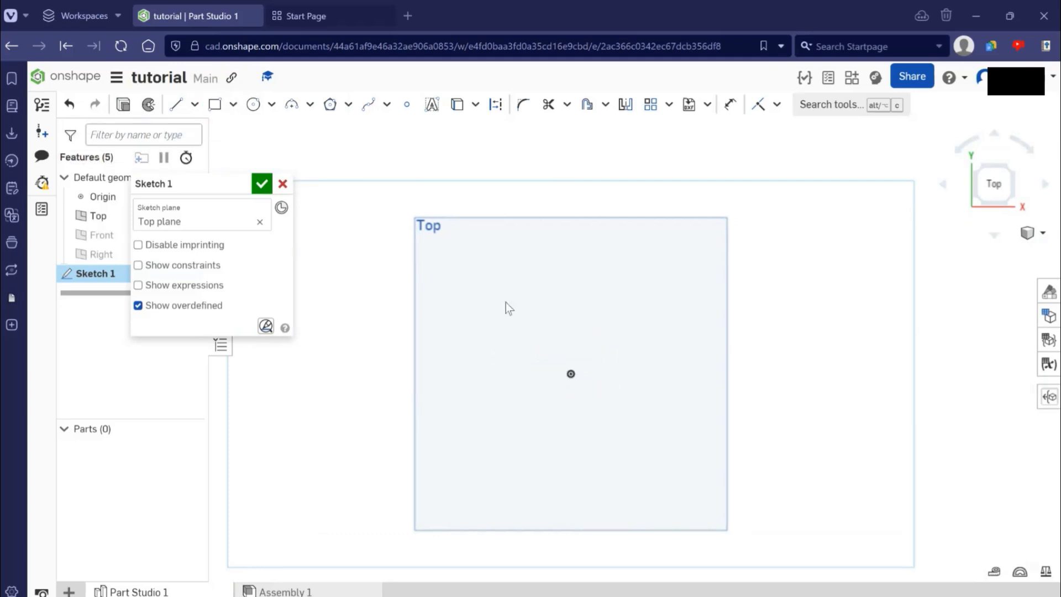
- Draw a corner rectangle about 94.5 mm wide and 90.5 mm high, extending up and right from the origin
{"action": "left_click", "coordinate": [219, 109]}
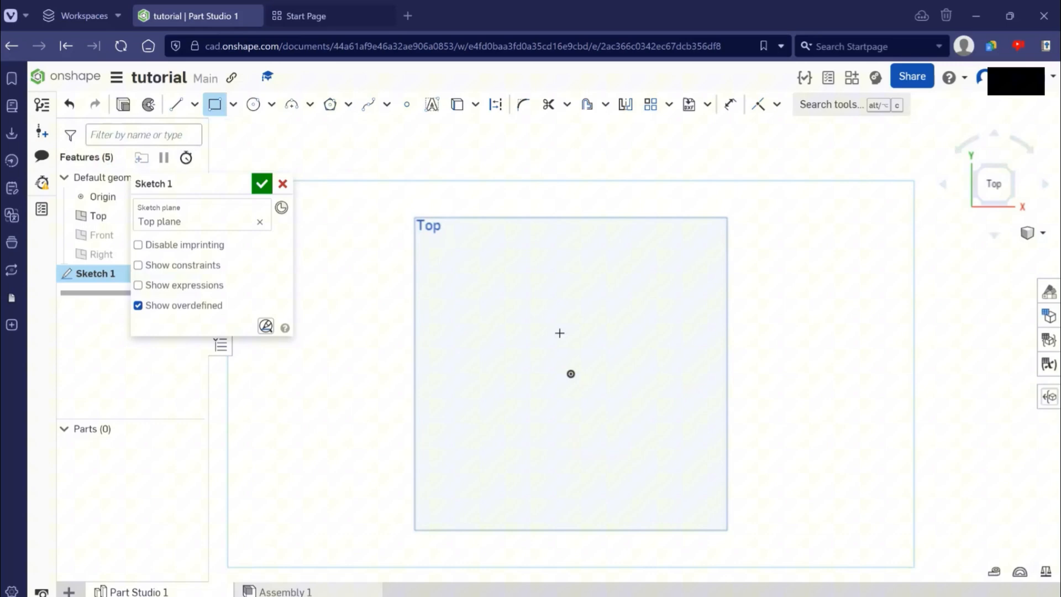
{"action": "left_click", "coordinate": [571, 373]}
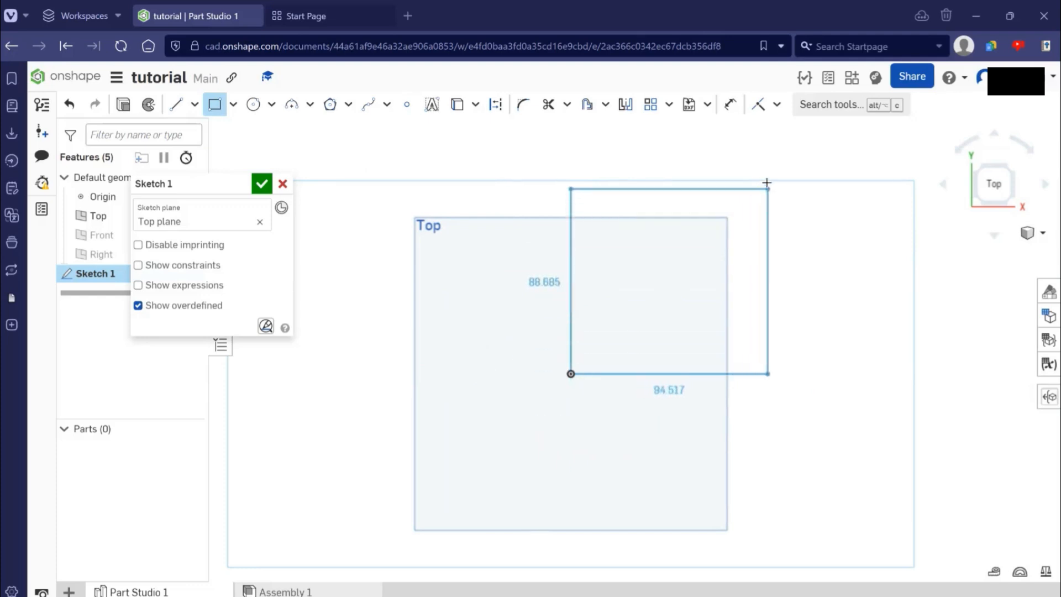
{"action": "left_click", "coordinate": [768, 186]}
{"action": "scroll", "coordinate": [889, 369], "scroll_direction": "down", "scroll_amount": 2}
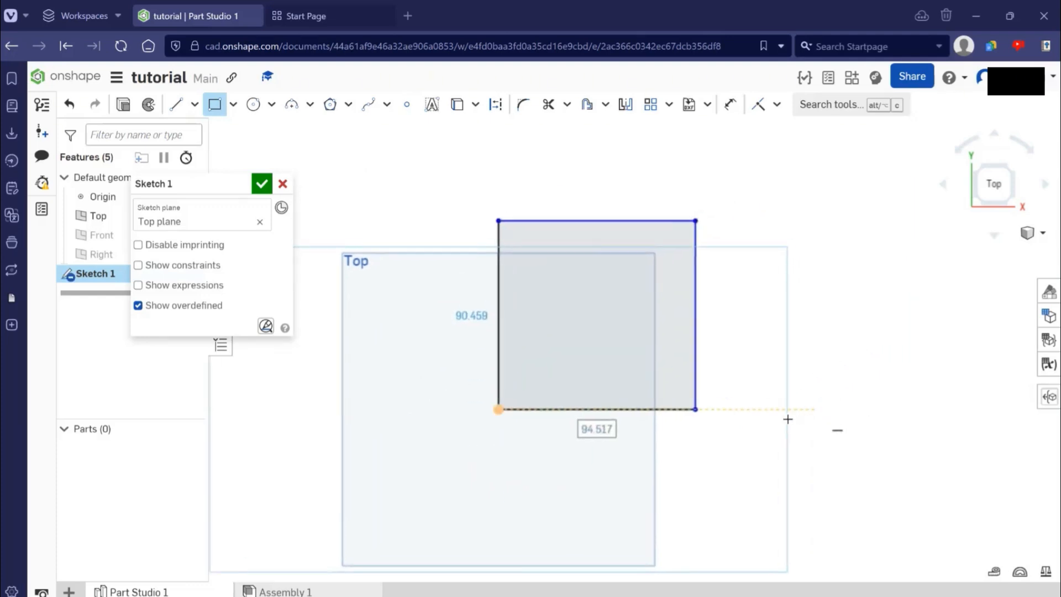
{"action": "scroll", "coordinate": [766, 401], "scroll_direction": "up", "scroll_amount": 3}
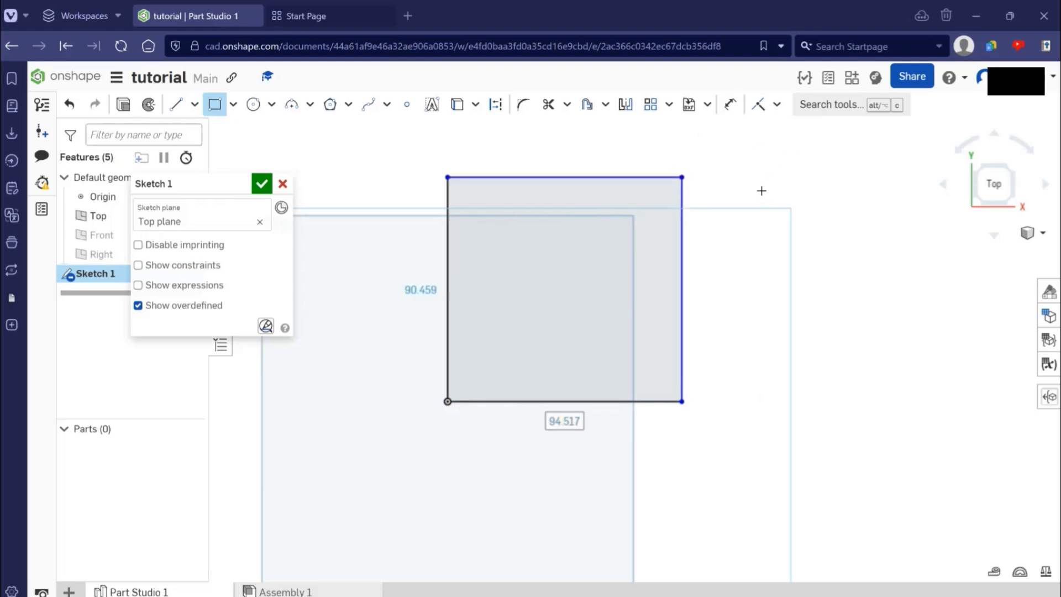
{"action": "key", "text": "Escape"}
- Dimension the rectangle's upper horizontal edge to 100 mm, placing the dimension above it
{"action": "middle_click_drag", "start_coordinate": [758, 233], "coordinate": [702, 271]}
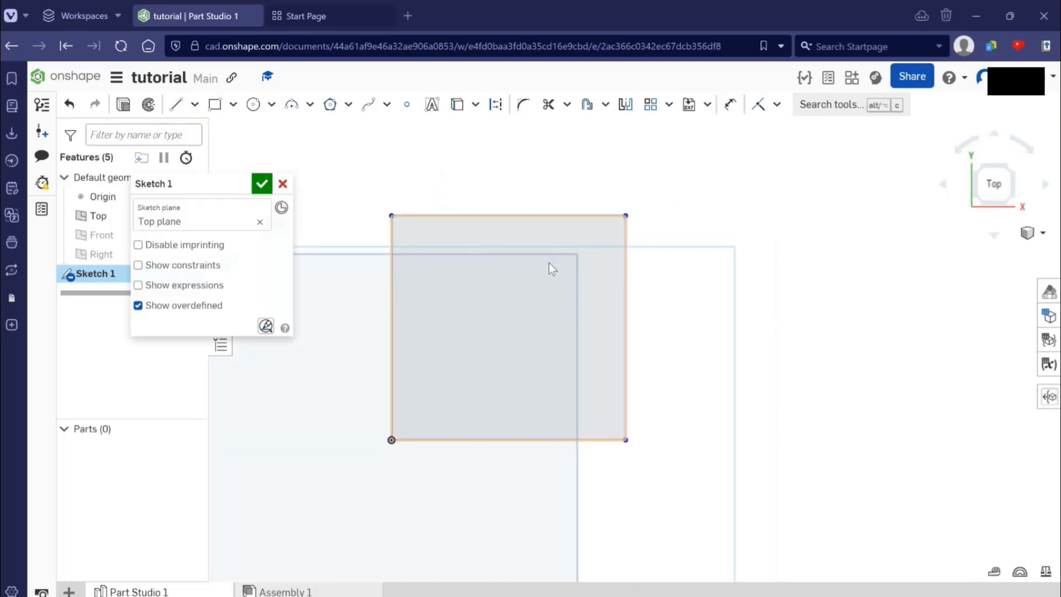
{"action": "left_click", "coordinate": [730, 104]}
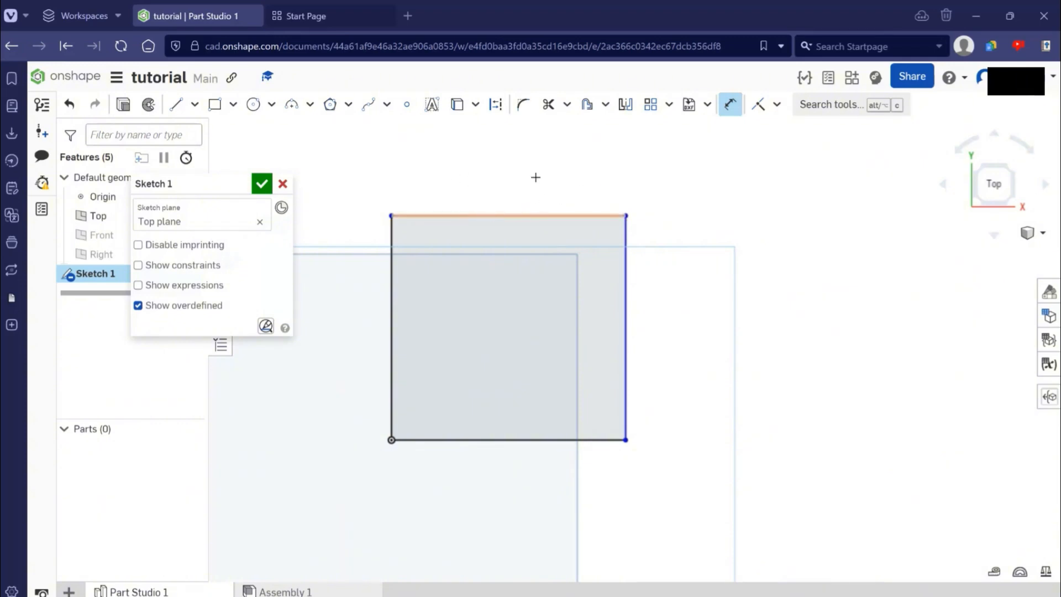
{"action": "left_click", "coordinate": [503, 210]}
{"action": "middle_click_drag", "start_coordinate": [630, 226], "coordinate": [594, 294]}
{"action": "left_click", "coordinate": [516, 221]}
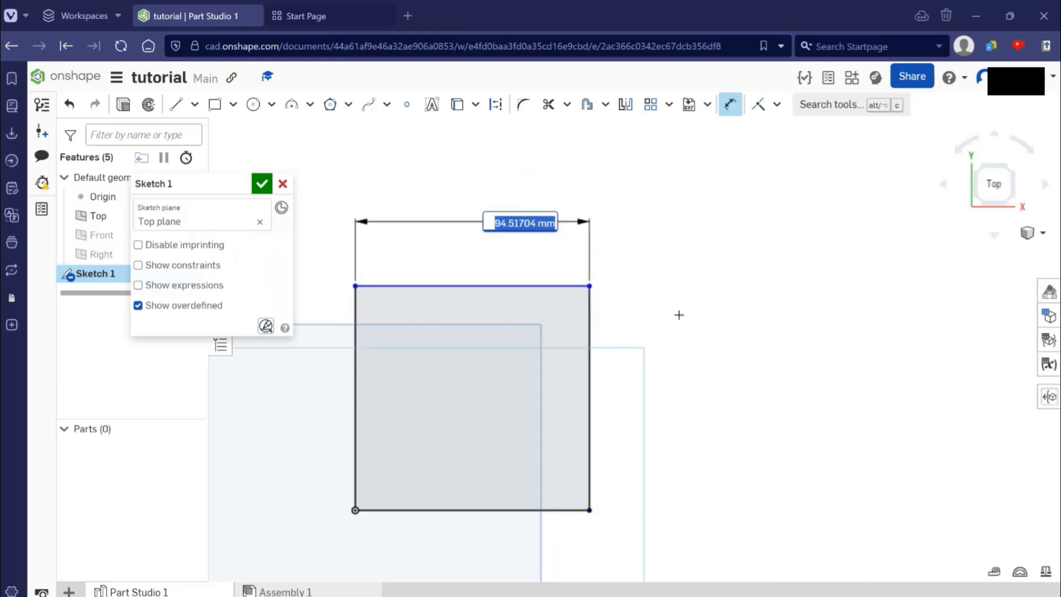
{"action": "type", "text": "100"}
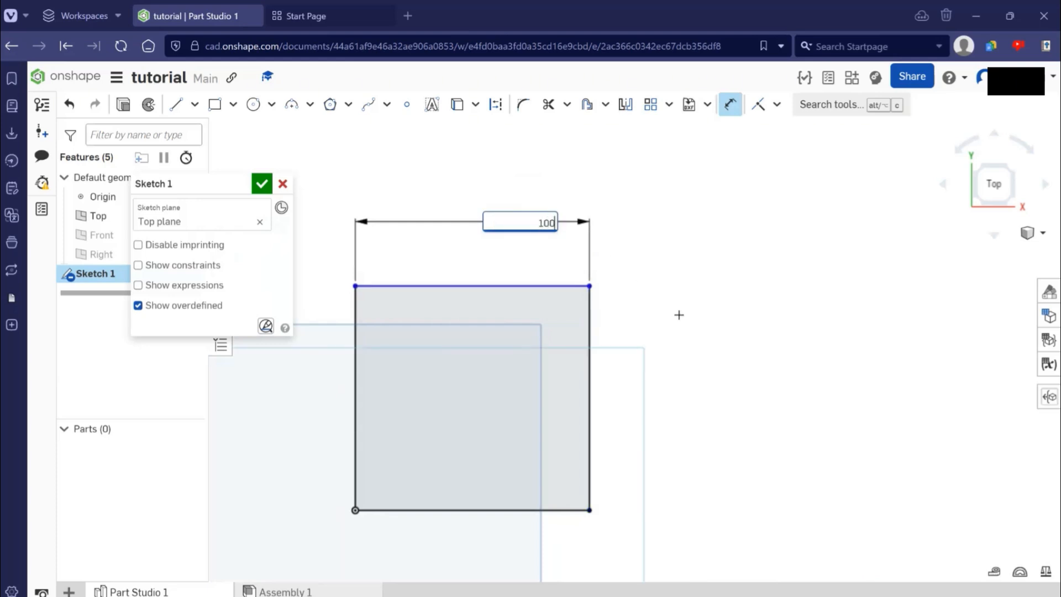
{"action": "key", "text": "Return"}
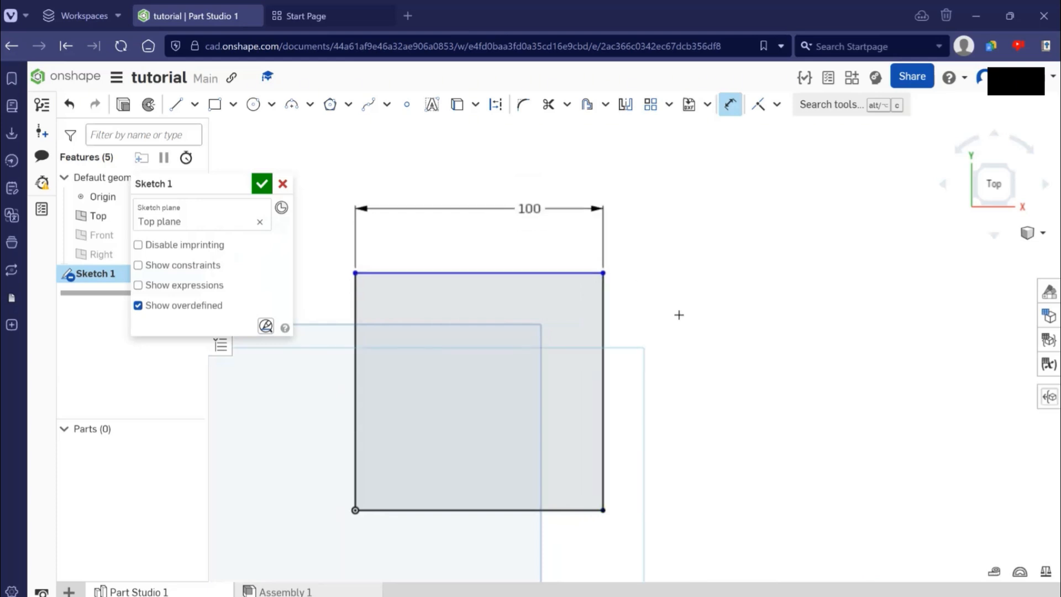
- Dimension the rectangle's right vertical edge to 100 mm, placing the dimension beside it
{"action": "middle_click_drag", "start_coordinate": [730, 341], "coordinate": [629, 354]}
{"action": "scroll", "coordinate": [574, 345], "scroll_direction": "down", "scroll_amount": 2}
{"action": "mouse_move", "coordinate": [490, 356]}
{"action": "middle_mouse_down"}
{"action": "mouse_move", "coordinate": [574, 344]}
{"action": "mouse_move", "coordinate": [576, 370]}
{"action": "middle_mouse_up"}
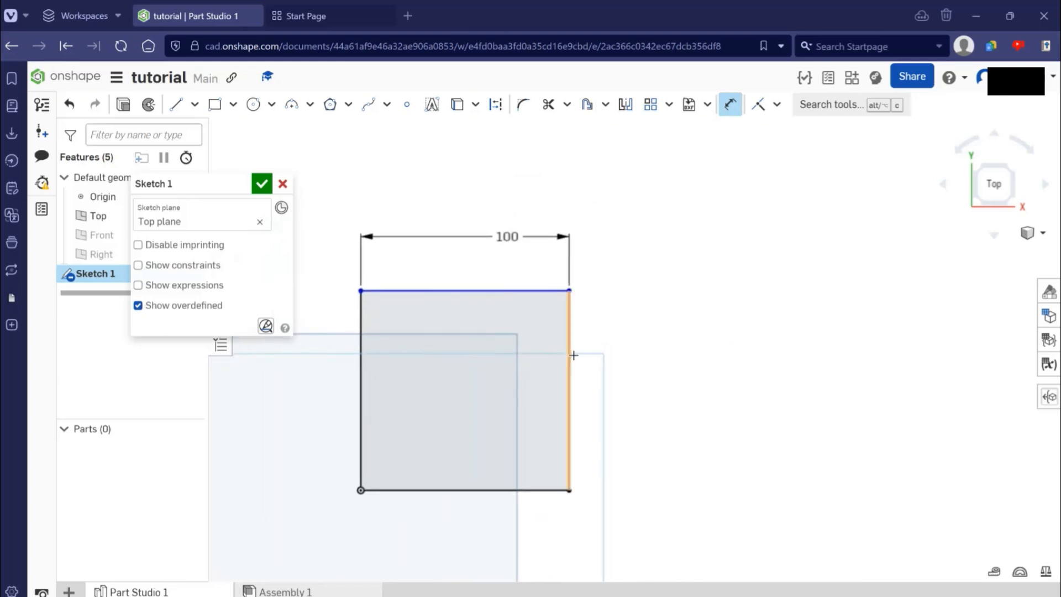
{"action": "left_click", "coordinate": [569, 348]}
{"action": "left_click", "coordinate": [633, 351]}
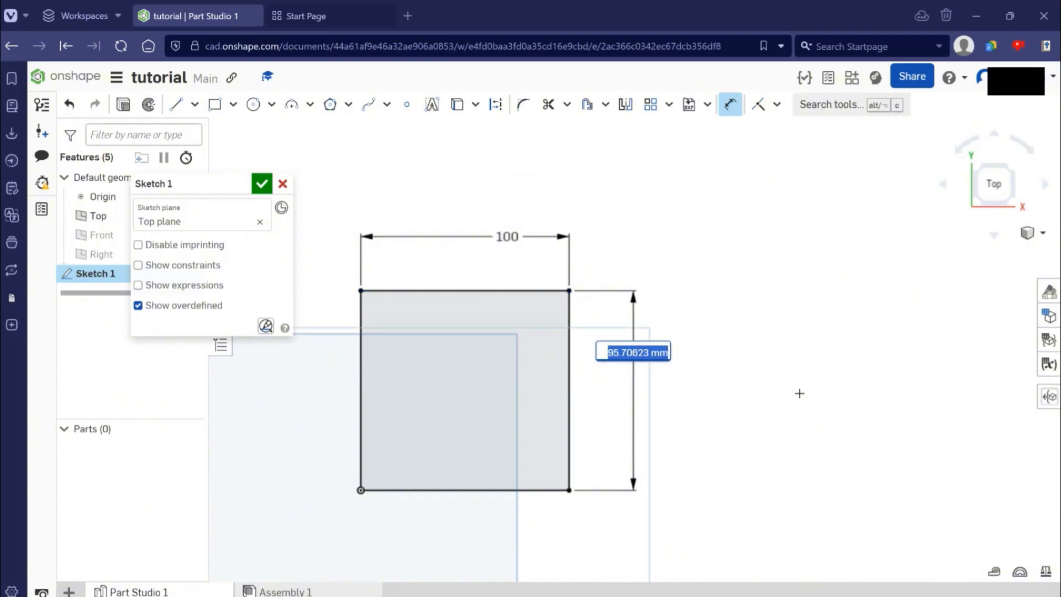
{"action": "type", "text": "100"}
{"action": "key", "text": "Return"}
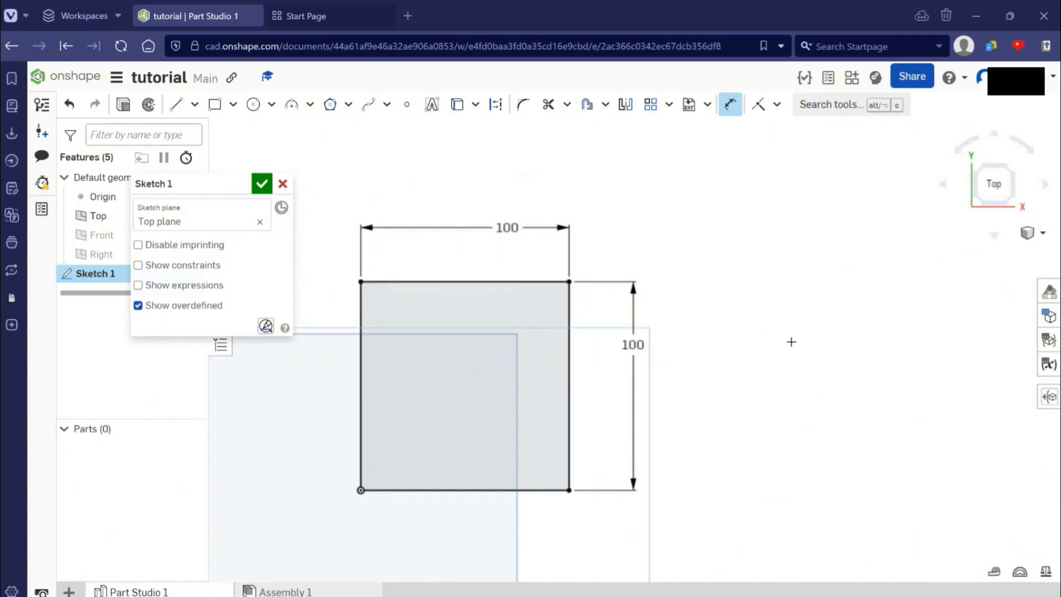
{"action": "middle_click_drag", "start_coordinate": [852, 355], "coordinate": [812, 383]}
{"action": "scroll", "coordinate": [817, 356], "scroll_direction": "down", "scroll_amount": 1}
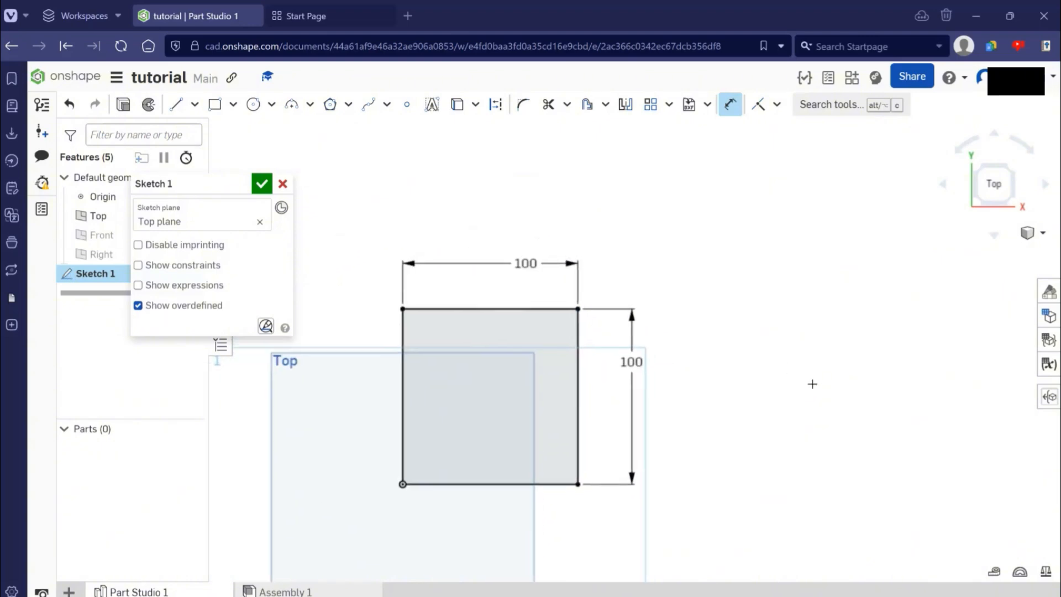
{"action": "scroll", "coordinate": [812, 380], "scroll_direction": "down", "scroll_amount": 1}
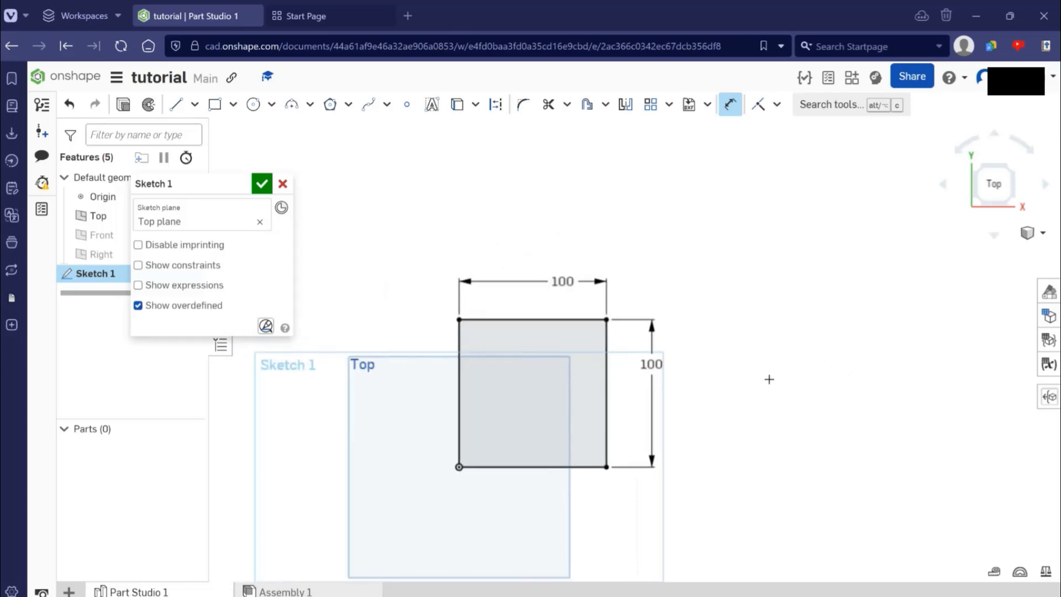
{"action": "mouse_move", "coordinate": [813, 397]}
{"action": "middle_mouse_down"}
{"action": "mouse_move", "coordinate": [819, 387]}
{"action": "mouse_move", "coordinate": [801, 373]}
{"action": "middle_mouse_up"}
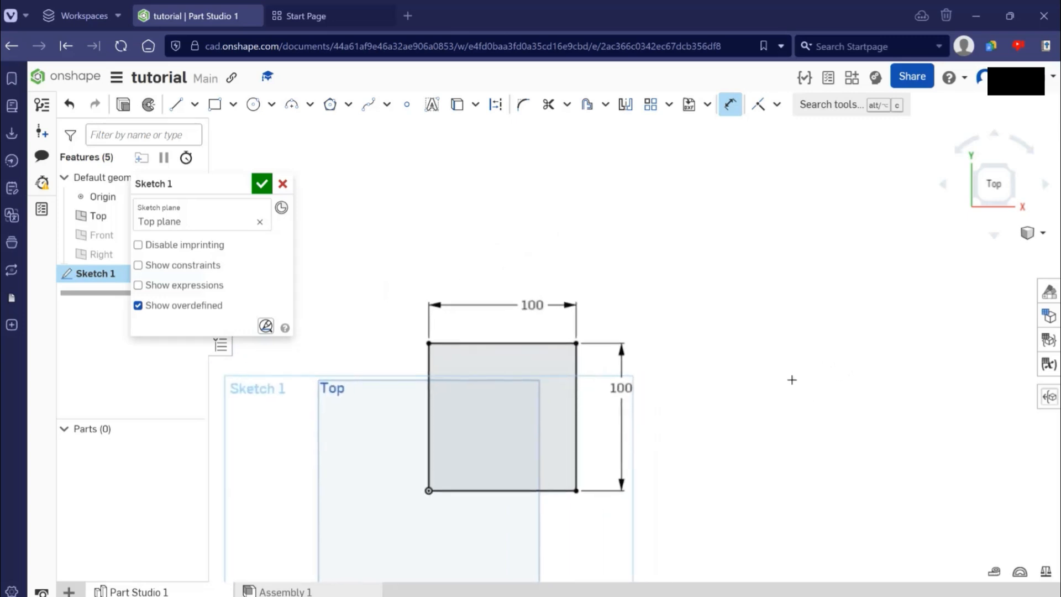
{"action": "middle_click_drag", "start_coordinate": [863, 389], "coordinate": [837, 373]}
{"action": "scroll", "coordinate": [791, 376], "scroll_direction": "down", "scroll_amount": 1}
{"action": "middle_click_drag", "start_coordinate": [754, 436], "coordinate": [786, 414]}
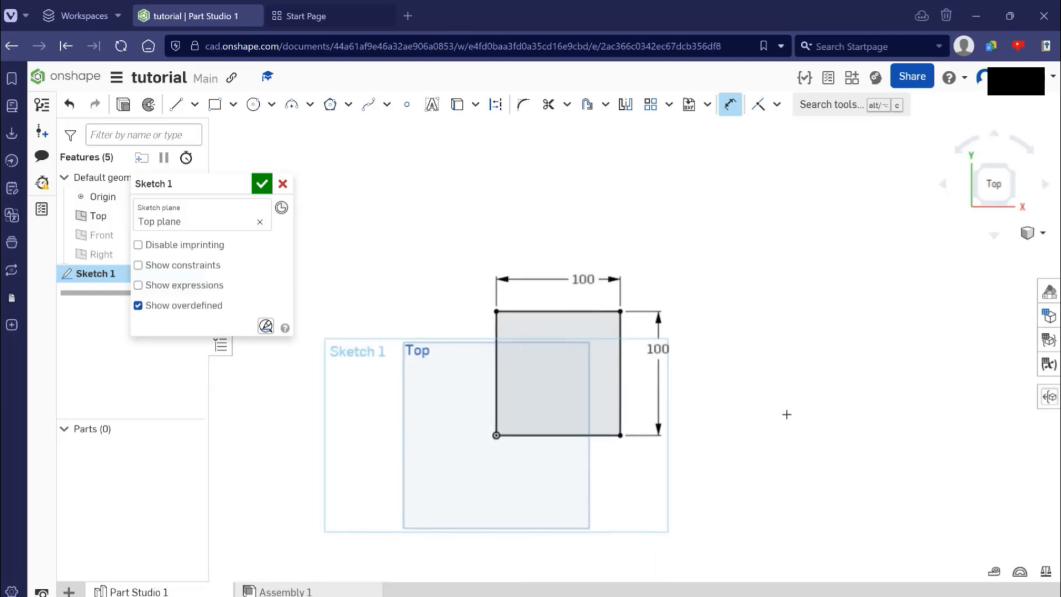
{"action": "scroll", "coordinate": [782, 412], "scroll_direction": "up", "scroll_amount": 1}
{"action": "middle_click_drag", "start_coordinate": [744, 359], "coordinate": [755, 394]}
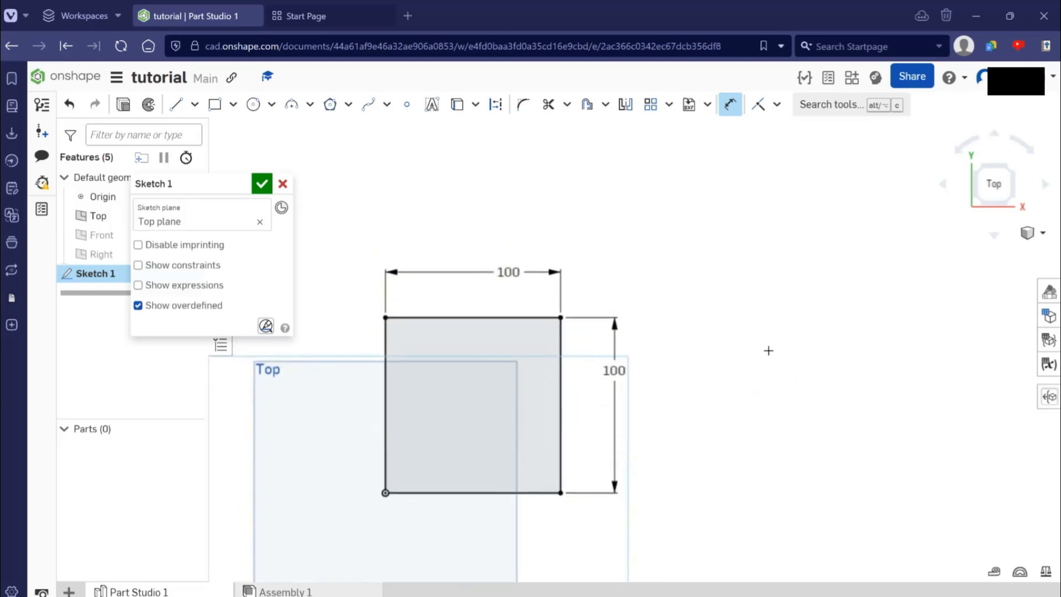
- Close the spare Start Page in the browser, keeping the tutorial document open
{"action": "left_click", "coordinate": [384, 20]}
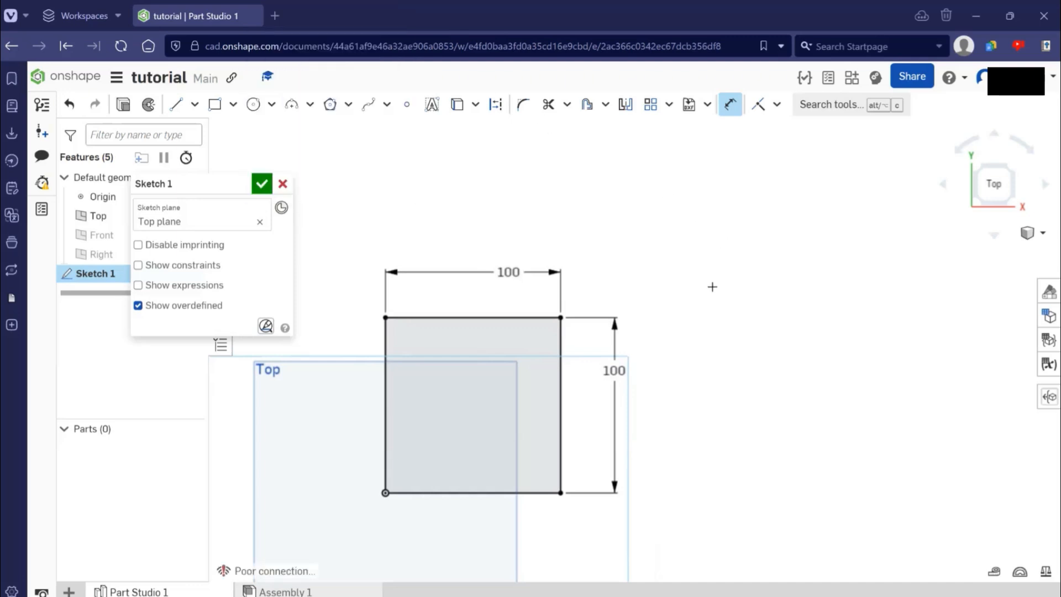
{"action": "scroll", "coordinate": [712, 298], "scroll_direction": "down", "scroll_amount": 1}
{"action": "scroll", "coordinate": [741, 368], "scroll_direction": "up", "scroll_amount": 2}
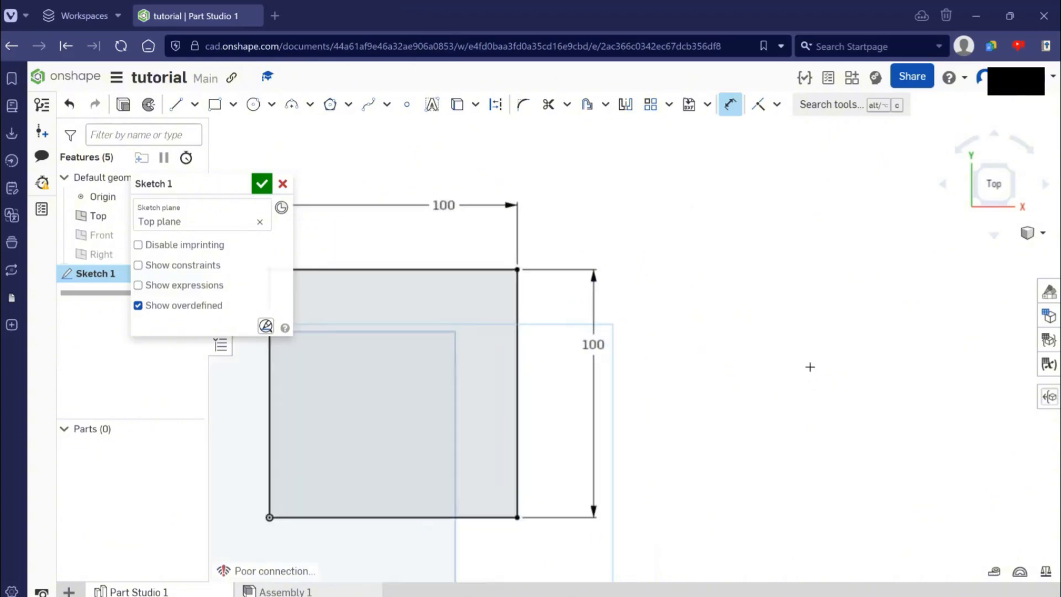
{"action": "scroll", "coordinate": [807, 371], "scroll_direction": "down", "scroll_amount": 1}
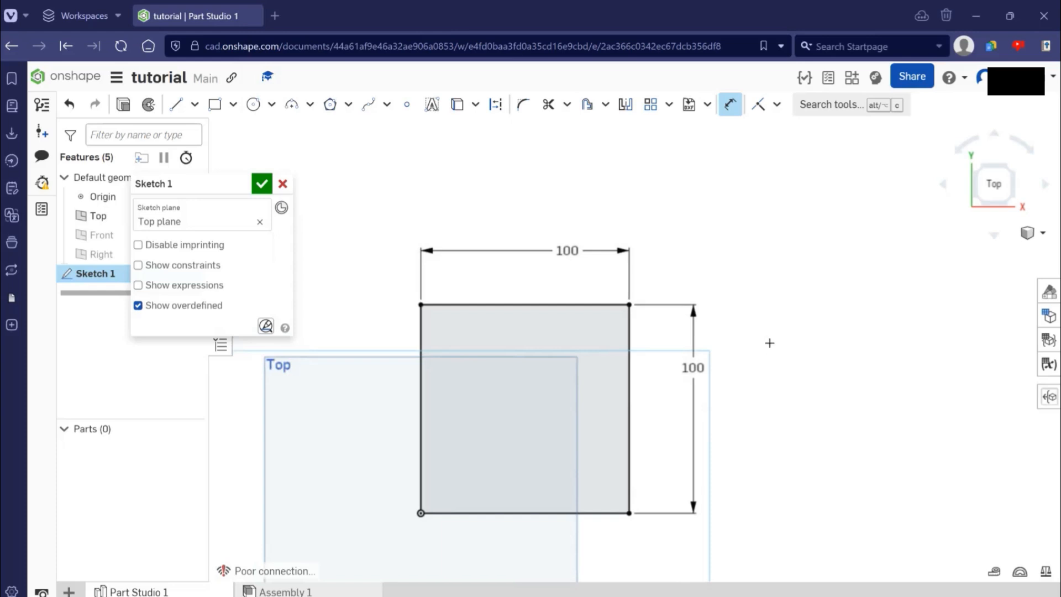
{"action": "scroll", "coordinate": [793, 324], "scroll_direction": "down", "scroll_amount": 1}
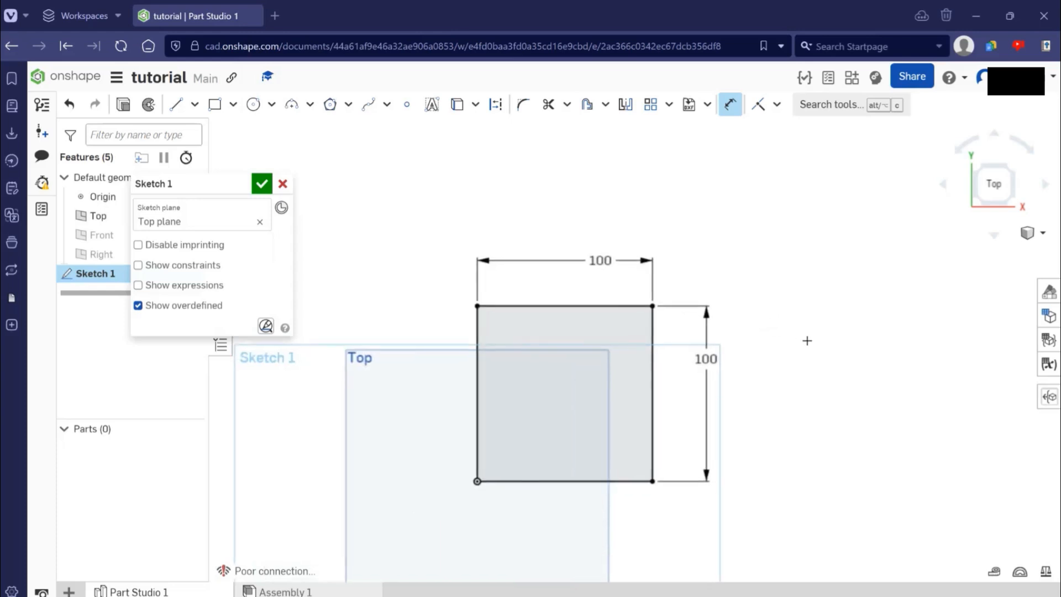
{"action": "scroll", "coordinate": [829, 358], "scroll_direction": "up", "scroll_amount": 1}
{"action": "middle_click_drag", "start_coordinate": [573, 315], "coordinate": [618, 310]}
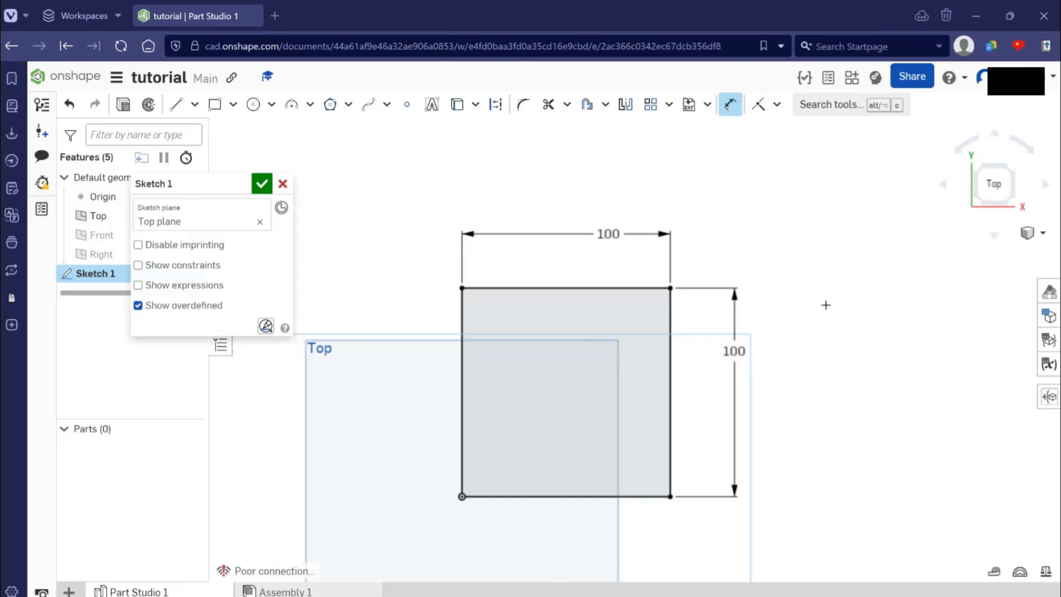
{"action": "middle_click_drag", "start_coordinate": [848, 302], "coordinate": [813, 313]}
{"action": "middle_click_drag", "start_coordinate": [837, 353], "coordinate": [873, 339]}
{"action": "right_click_drag", "start_coordinate": [876, 334], "coordinate": [881, 327]}
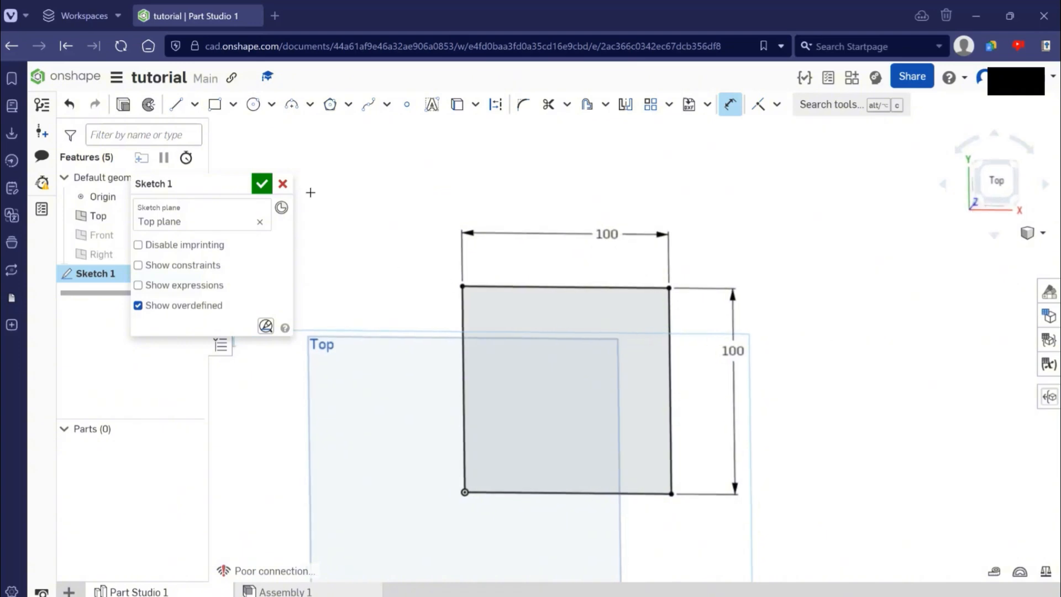
- Finish the square sketch and switch from the Top view to an isometric view of it
{"action": "left_click", "coordinate": [264, 184]}
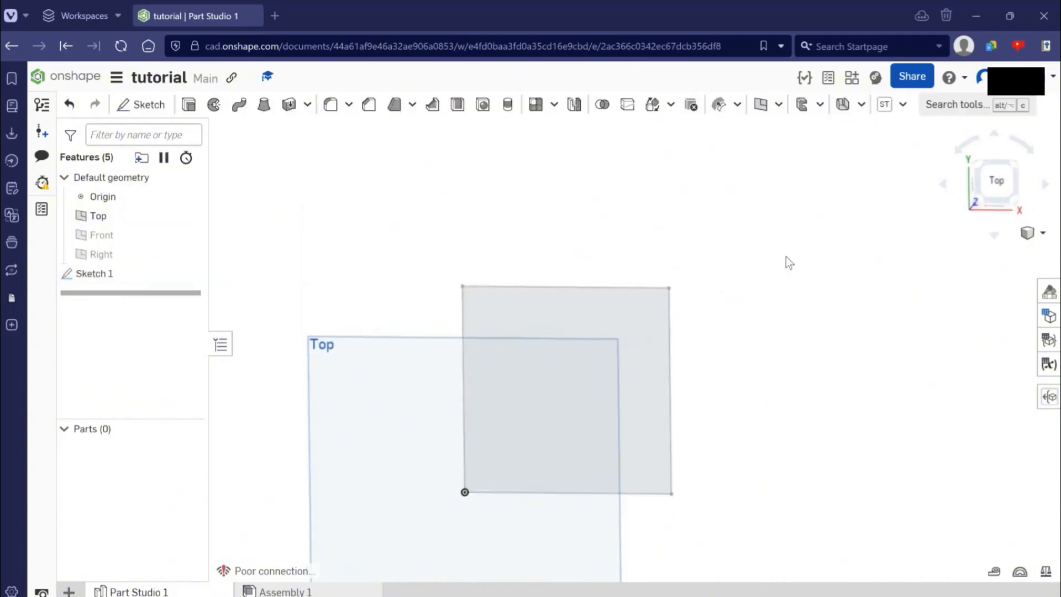
{"action": "right_click_drag", "start_coordinate": [786, 256], "coordinate": [735, 385]}
{"action": "right_click_drag", "start_coordinate": [481, 333], "coordinate": [486, 350]}
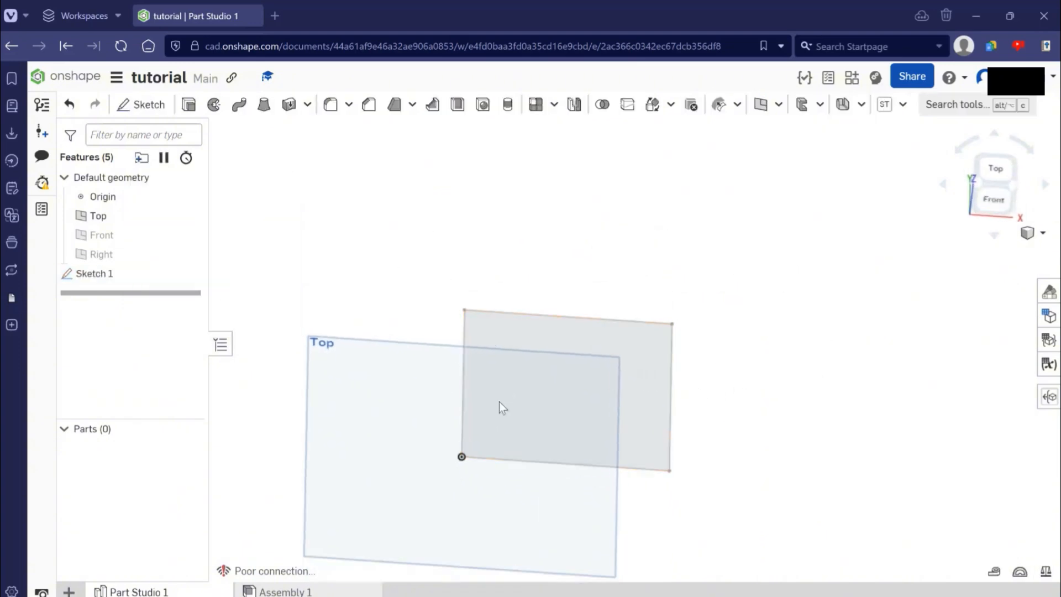
{"action": "mouse_move", "coordinate": [774, 377]}
{"action": "right_mouse_down"}
{"action": "mouse_move", "coordinate": [794, 413]}
{"action": "mouse_move", "coordinate": [782, 394]}
{"action": "mouse_move", "coordinate": [741, 376]}
{"action": "mouse_move", "coordinate": [770, 387]}
{"action": "mouse_move", "coordinate": [850, 330]}
{"action": "right_mouse_up"}
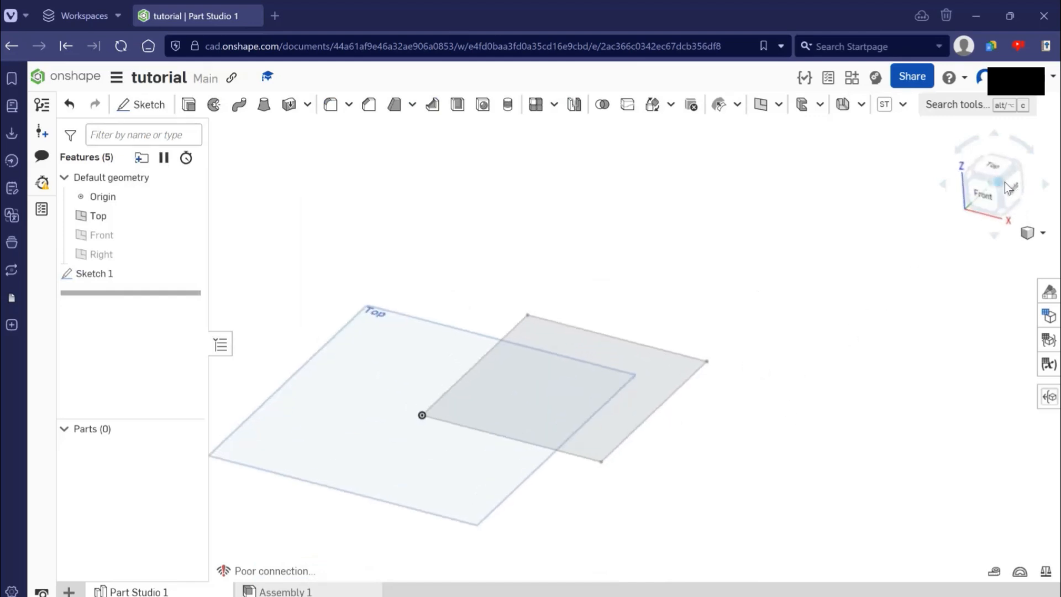
{"action": "key", "text": "shift+7"}
{"action": "scroll", "coordinate": [792, 300], "scroll_direction": "down", "scroll_amount": 1}
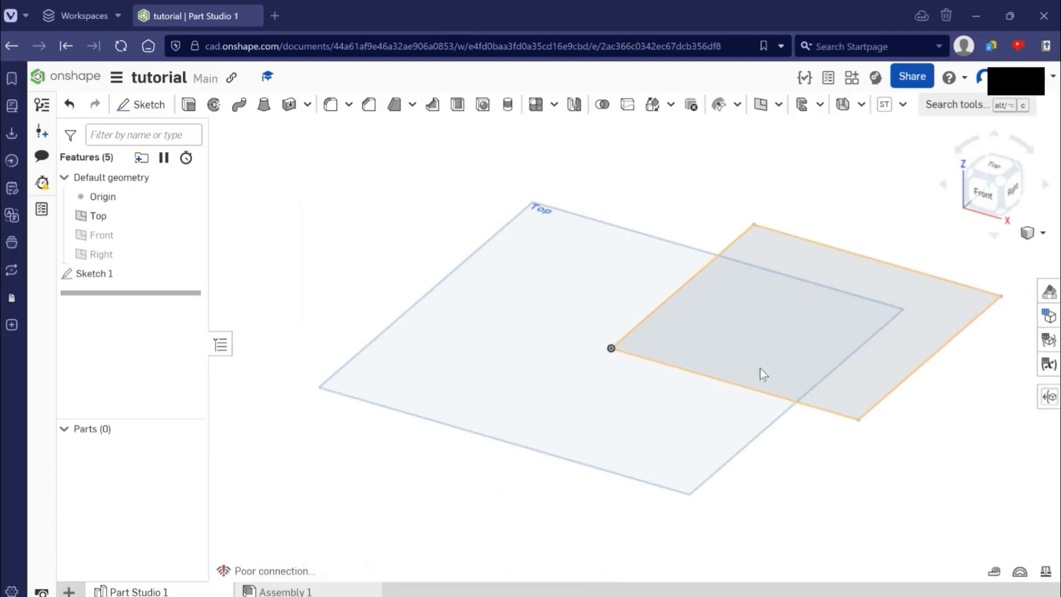
{"action": "scroll", "coordinate": [786, 367], "scroll_direction": "down", "scroll_amount": 2}
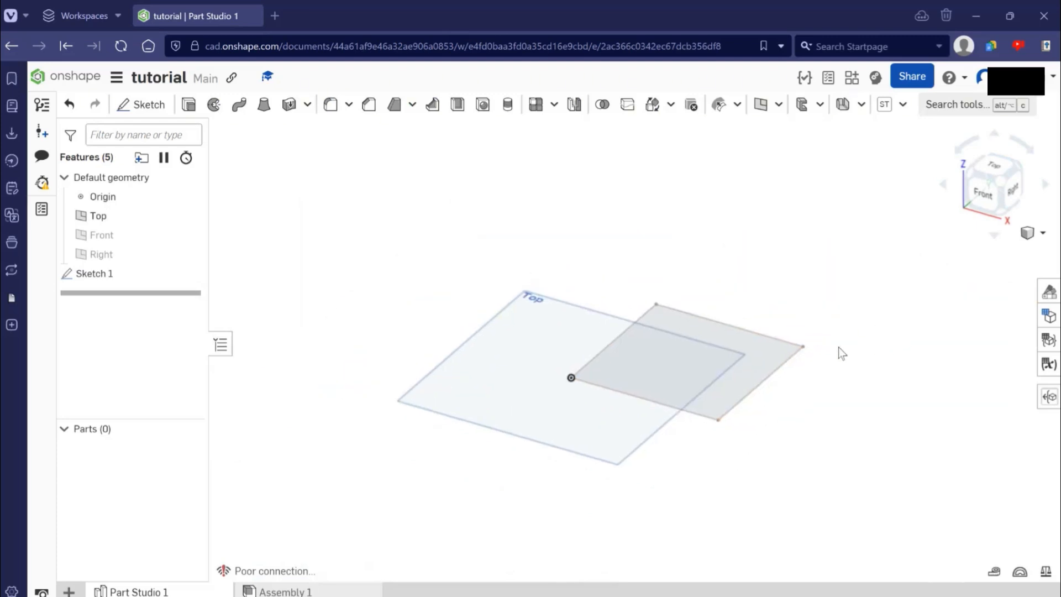
{"action": "mouse_move", "coordinate": [800, 314]}
{"action": "right_mouse_down"}
{"action": "mouse_move", "coordinate": [808, 318]}
{"action": "mouse_move", "coordinate": [783, 334]}
{"action": "right_mouse_up"}
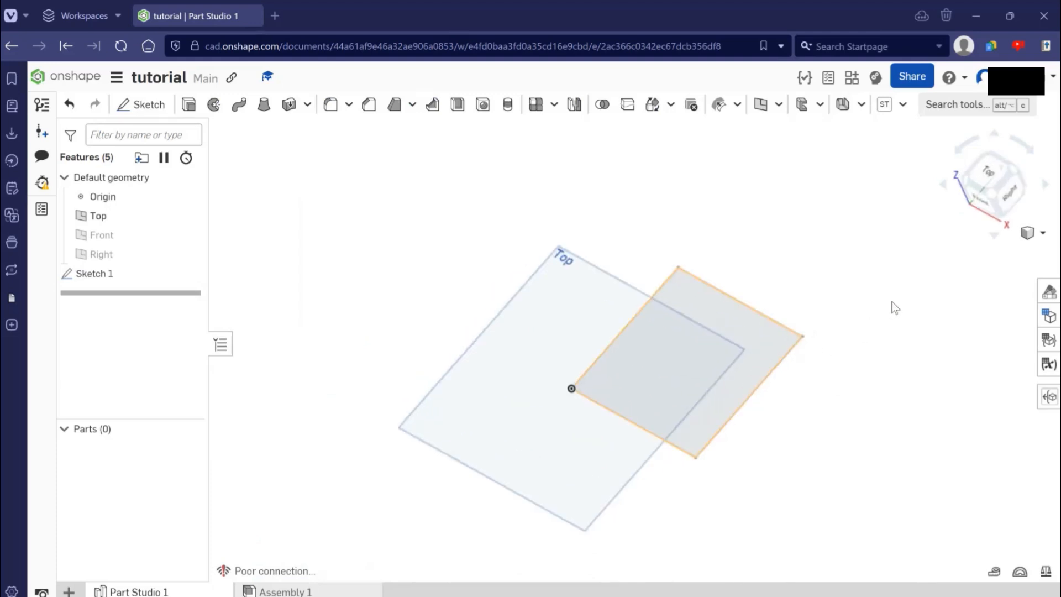
{"action": "right_click_drag", "start_coordinate": [891, 303], "coordinate": [891, 301]}
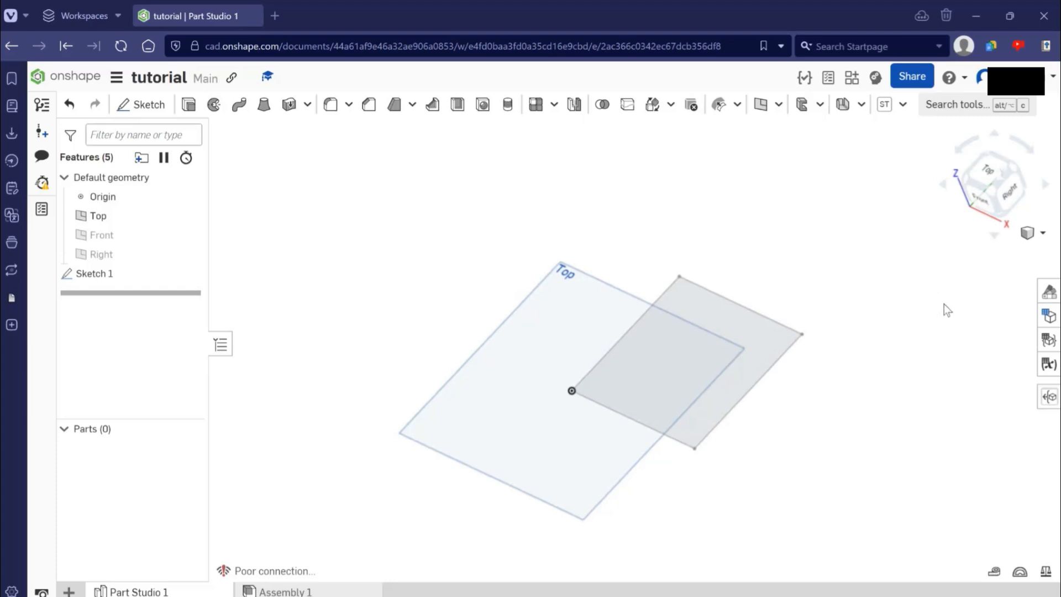
{"action": "mouse_move", "coordinate": [864, 352]}
{"action": "right_mouse_down"}
{"action": "mouse_move", "coordinate": [899, 325]}
{"action": "mouse_move", "coordinate": [823, 350]}
{"action": "right_mouse_up"}
{"action": "right_click_drag", "start_coordinate": [874, 356], "coordinate": [875, 340]}
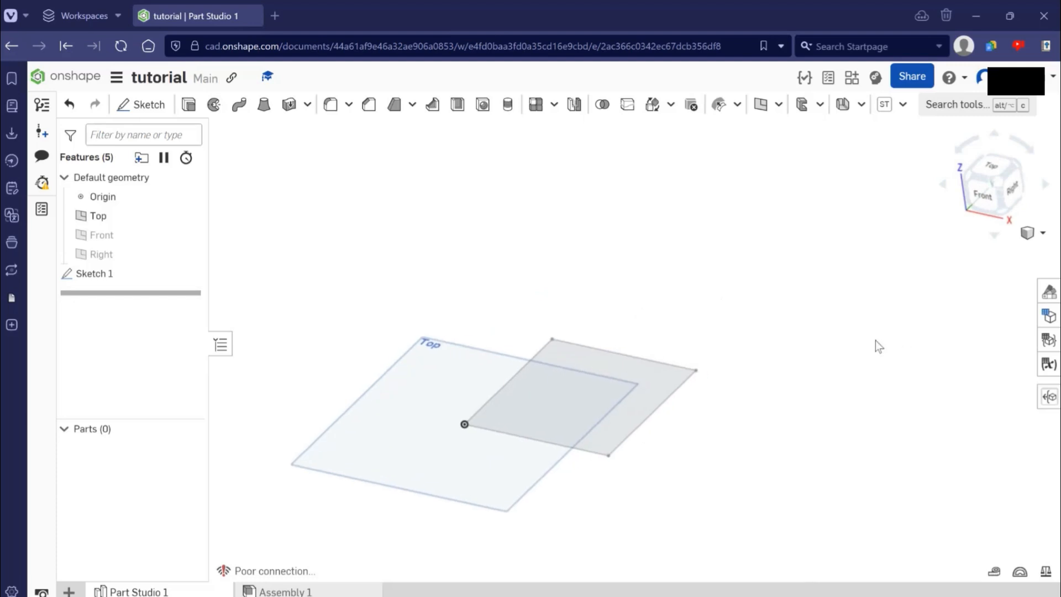
{"action": "right_click_drag", "start_coordinate": [788, 308], "coordinate": [790, 276]}
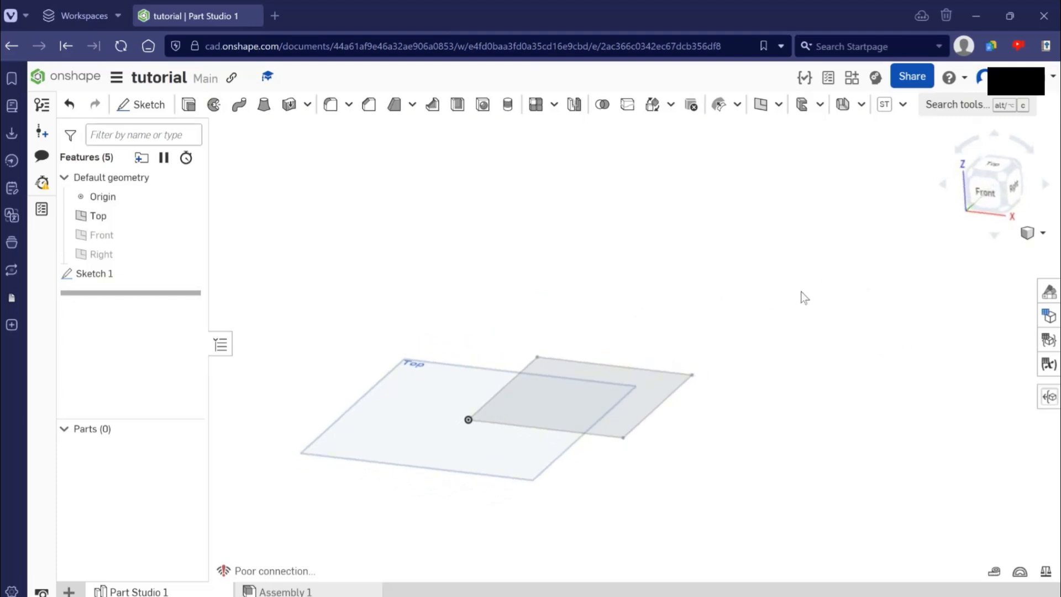
{"action": "middle_click_drag", "start_coordinate": [820, 317], "coordinate": [795, 341]}
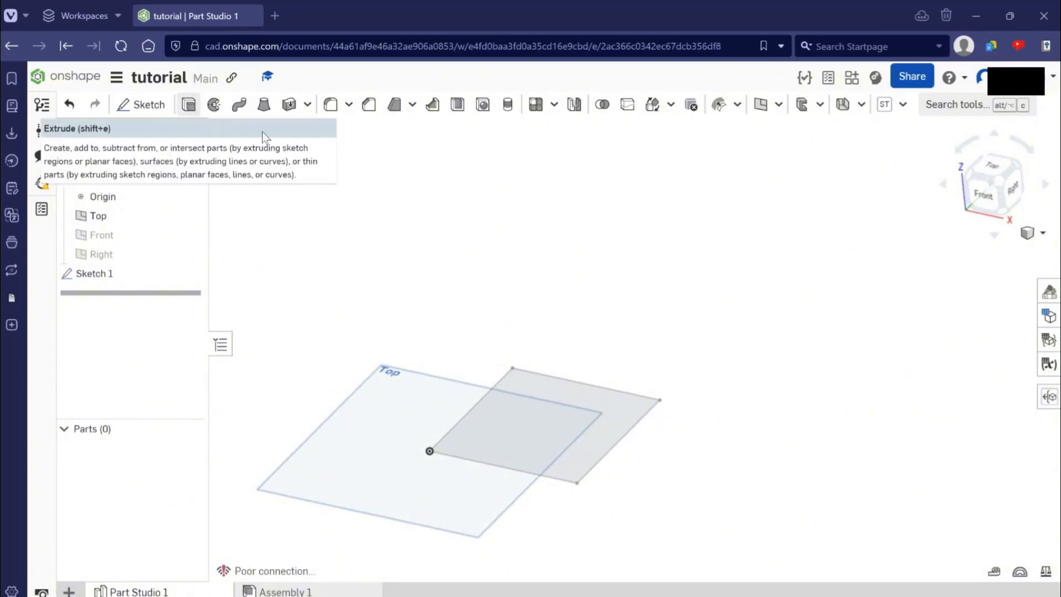
- Start a new solid blind Extrude with the square sketch's region as the profile
{"action": "key", "text": "shift+e"}
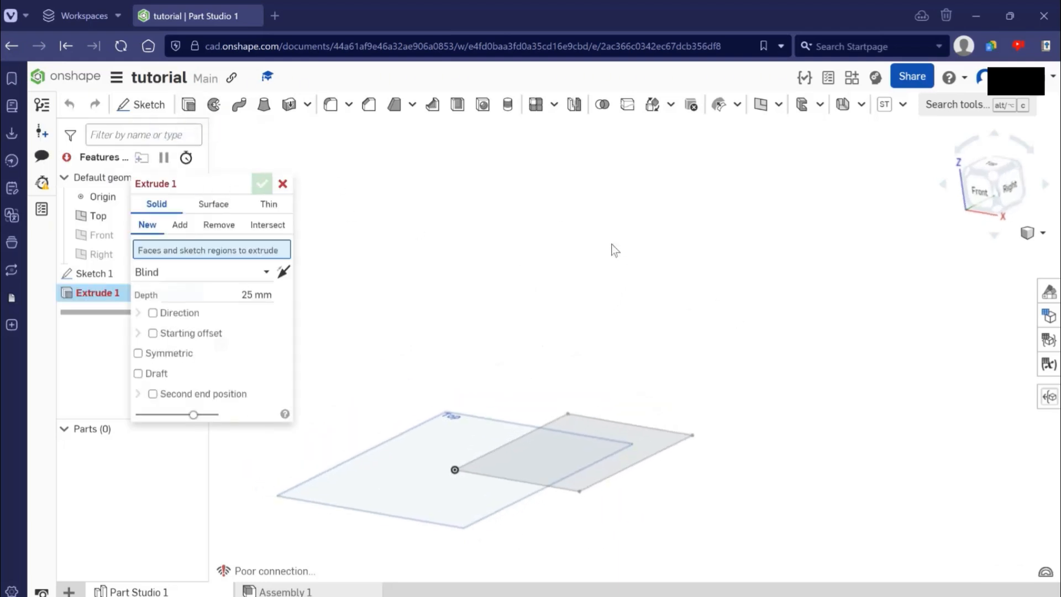
{"action": "left_click_drag", "start_coordinate": [196, 184], "coordinate": [245, 175]}
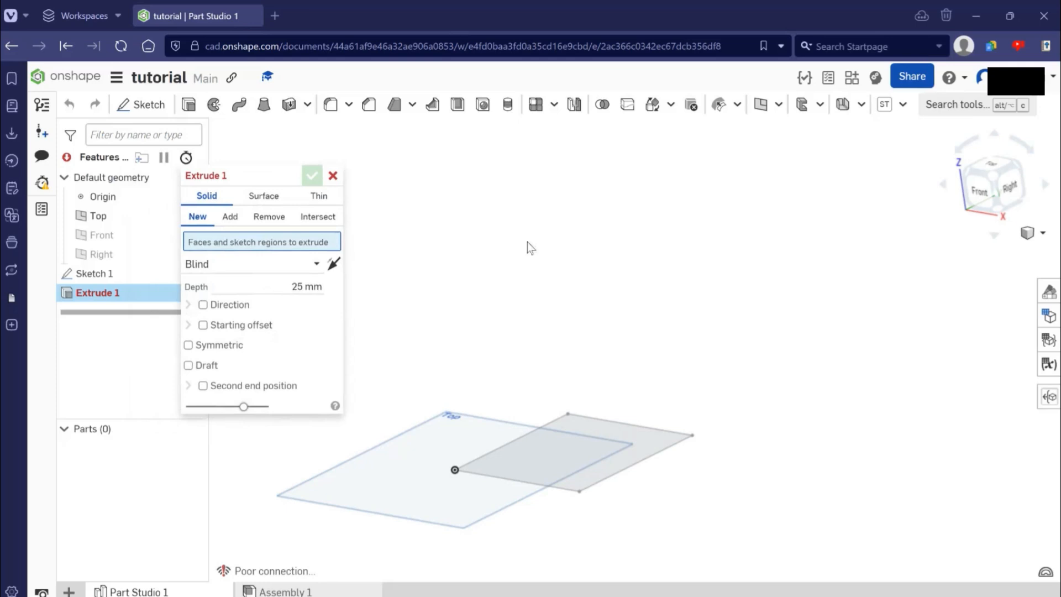
{"action": "left_click", "coordinate": [190, 248]}
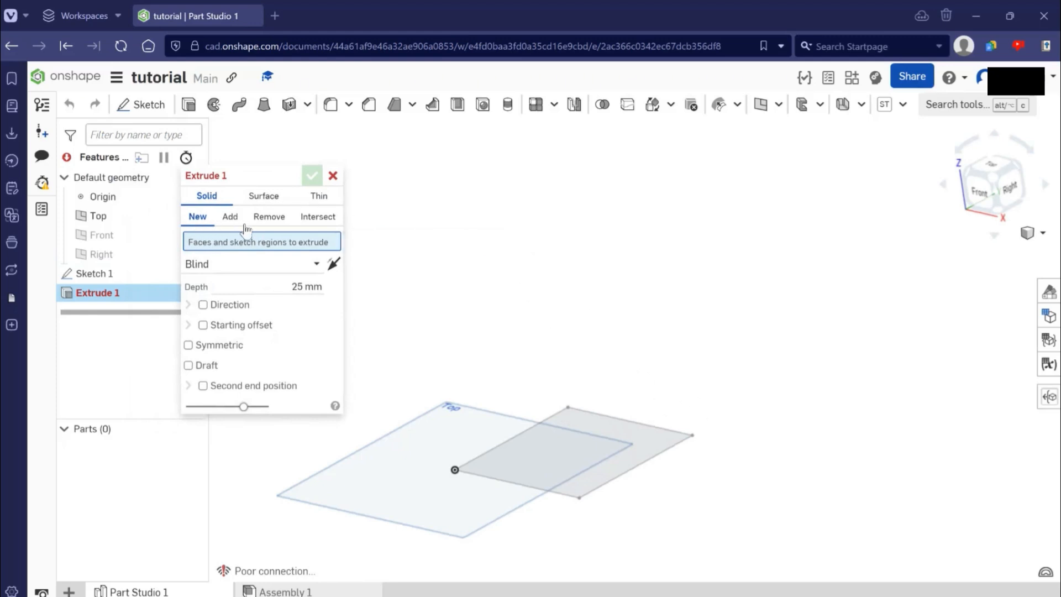
{"action": "right_click_drag", "start_coordinate": [359, 265], "coordinate": [197, 213]}
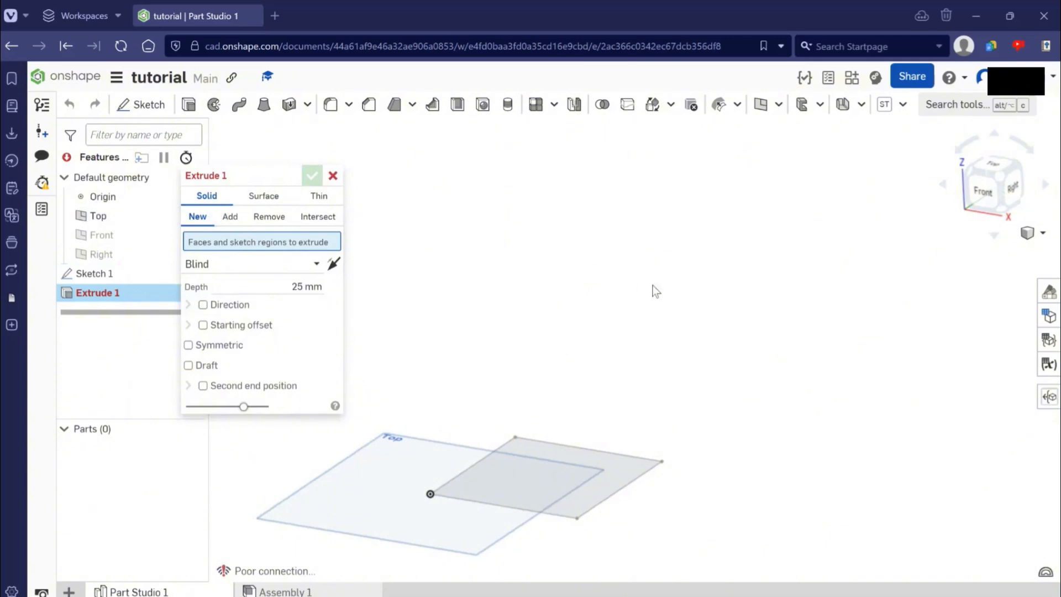
{"action": "right_click_drag", "start_coordinate": [724, 360], "coordinate": [601, 486]}
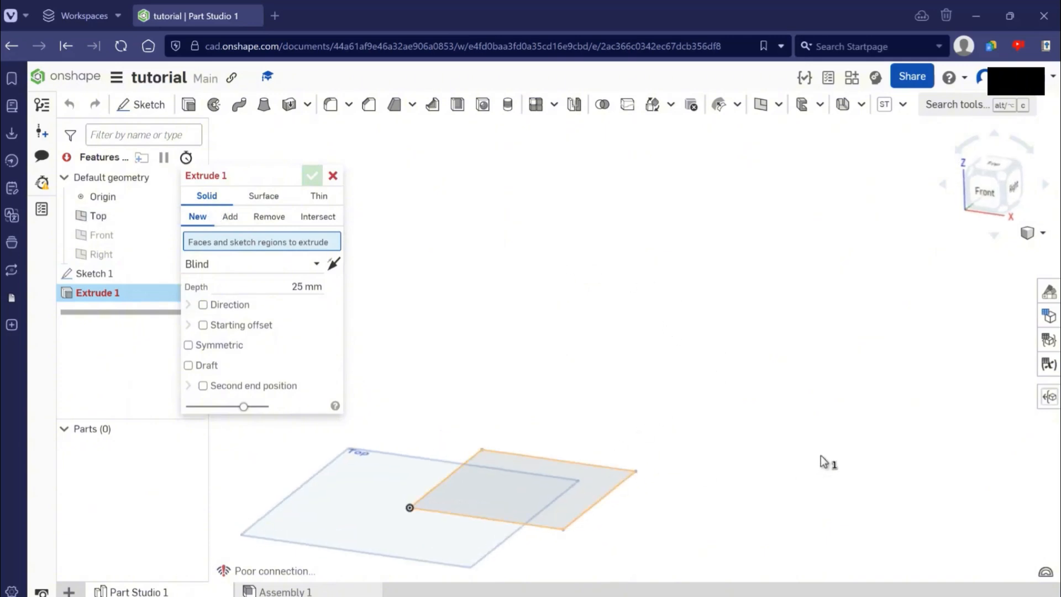
{"action": "right_click_drag", "start_coordinate": [822, 451], "coordinate": [823, 448]}
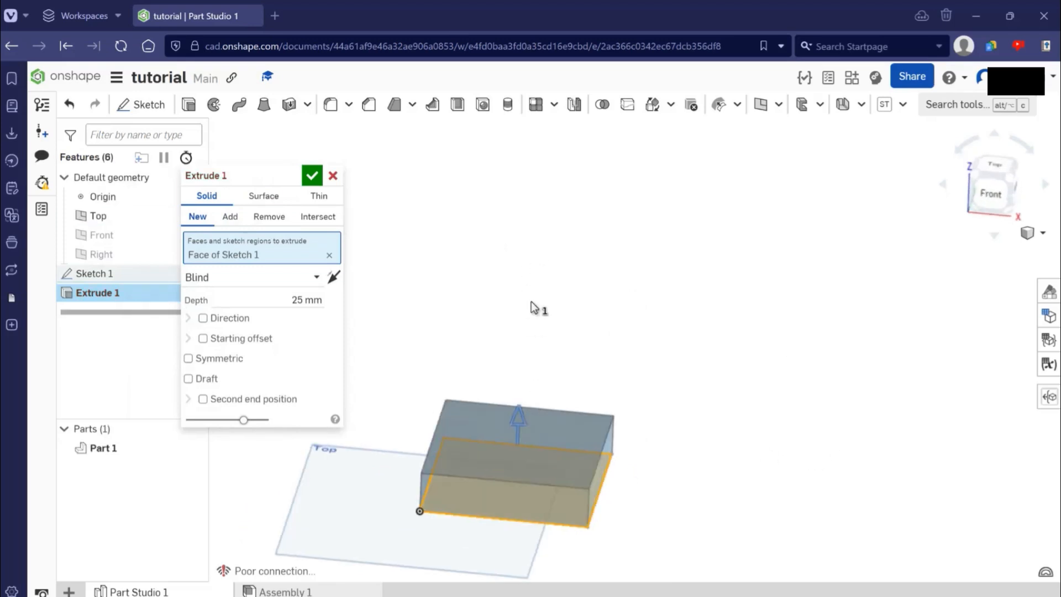
- Pull the extrusion's depth arrow upward freehand to a height of about 109 mm
{"action": "left_click_drag", "start_coordinate": [517, 418], "coordinate": [525, 238]}
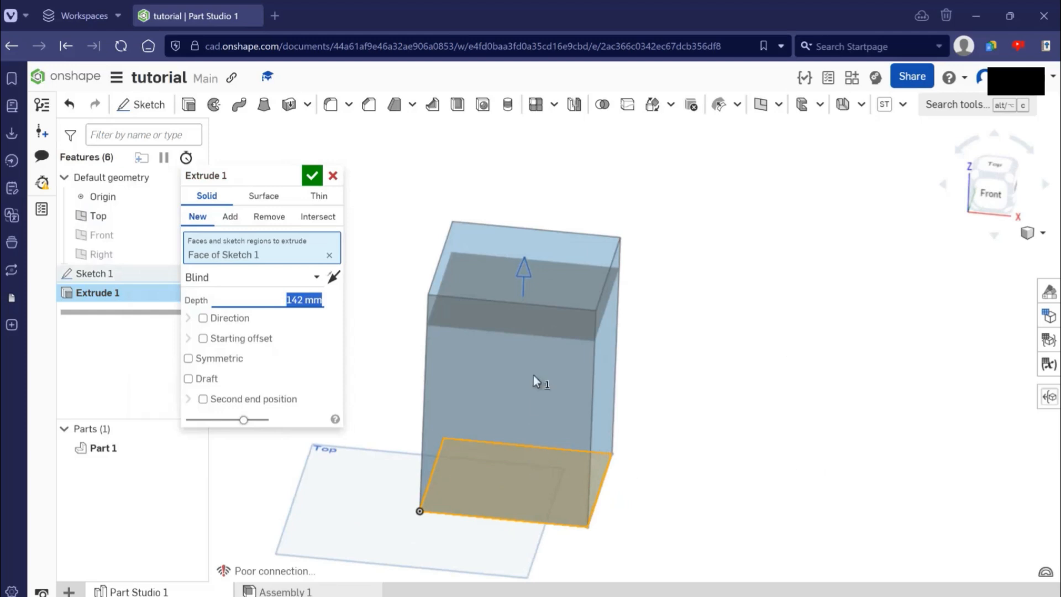
{"action": "left_click_drag", "start_coordinate": [542, 558], "coordinate": [540, 286]}
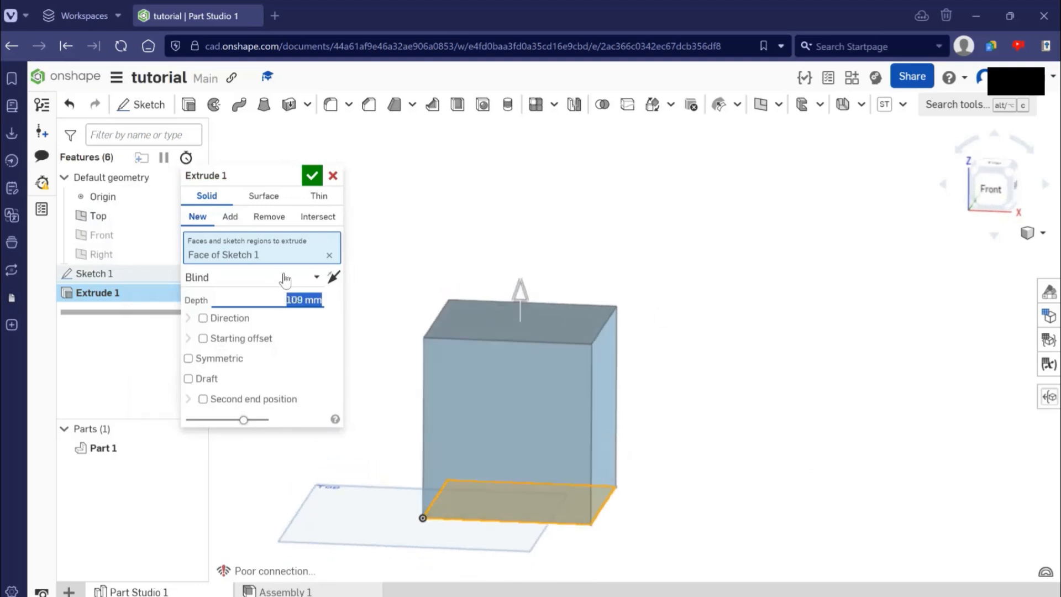
{"action": "right_click_drag", "start_coordinate": [532, 274], "coordinate": [805, 274]}
- Set the extrusion depth to exactly 100 mm and accept the Extrude feature
{"action": "left_click", "coordinate": [299, 299]}
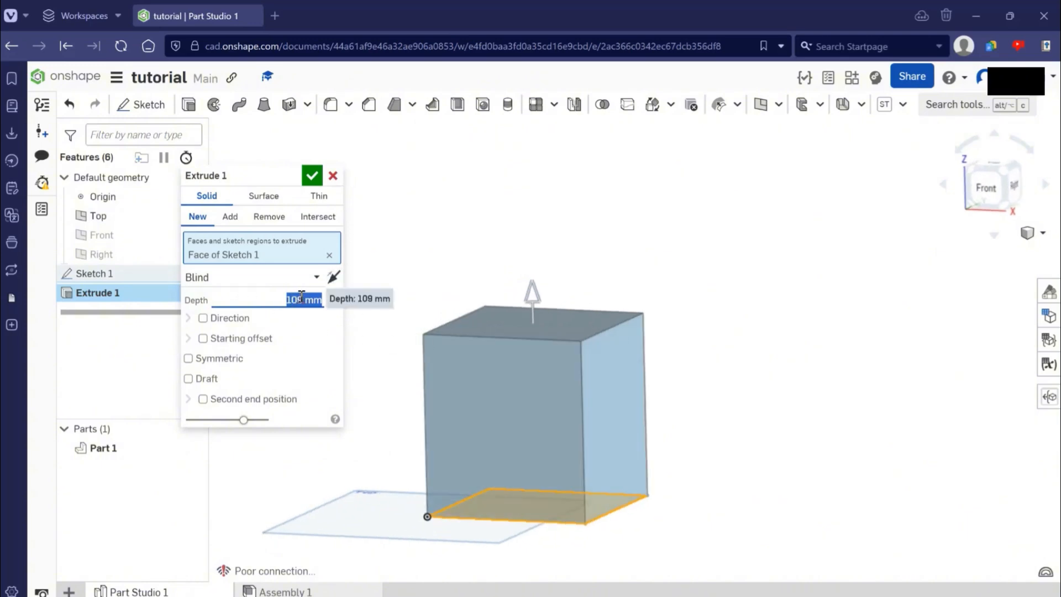
{"action": "type", "text": "10"}
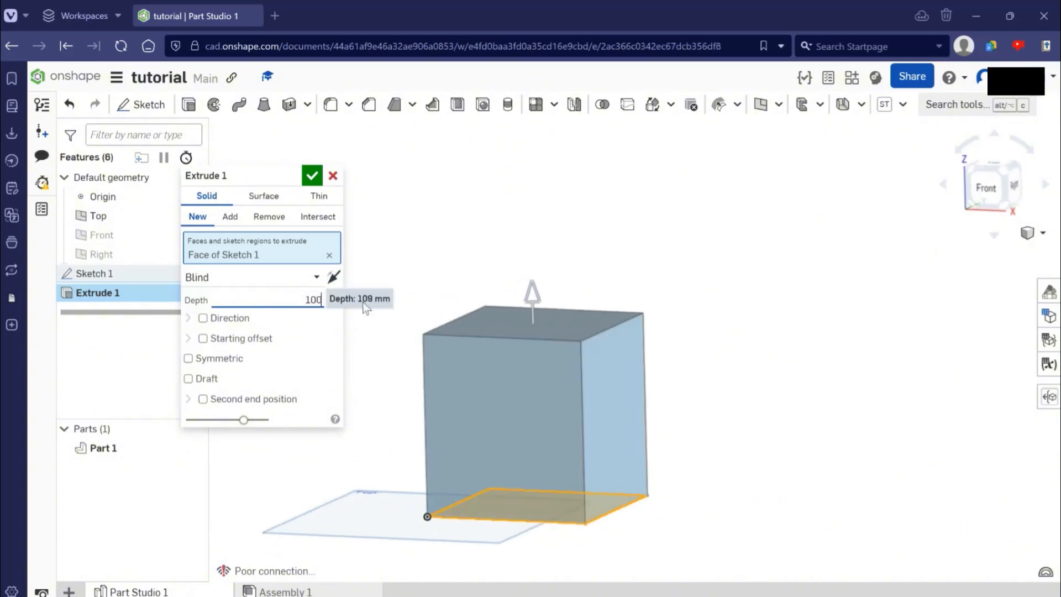
{"action": "type", "text": "0"}
{"action": "key", "text": "Return"}
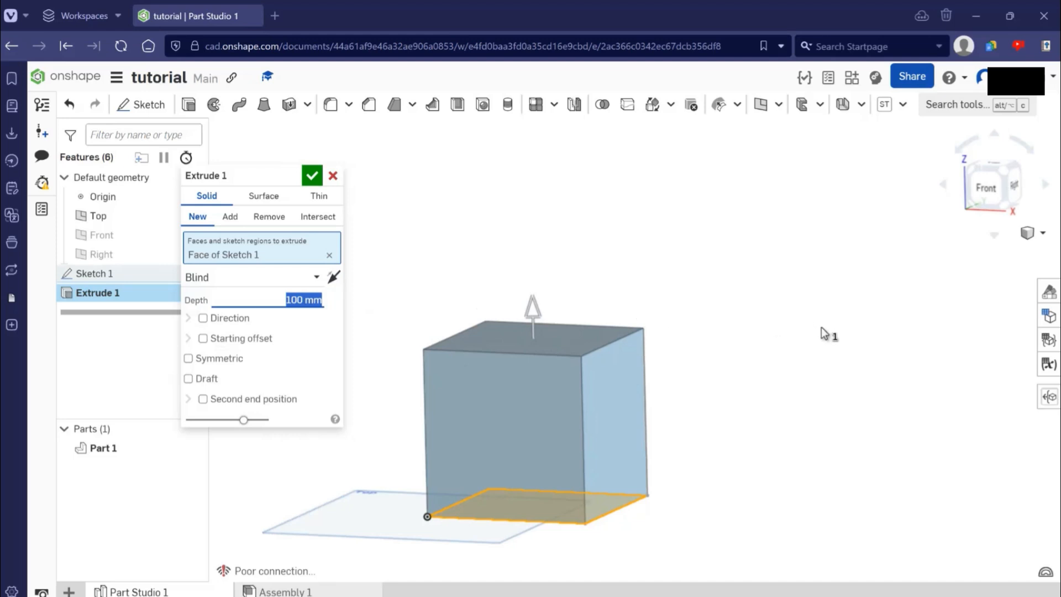
{"action": "right_click_drag", "start_coordinate": [663, 269], "coordinate": [717, 319]}
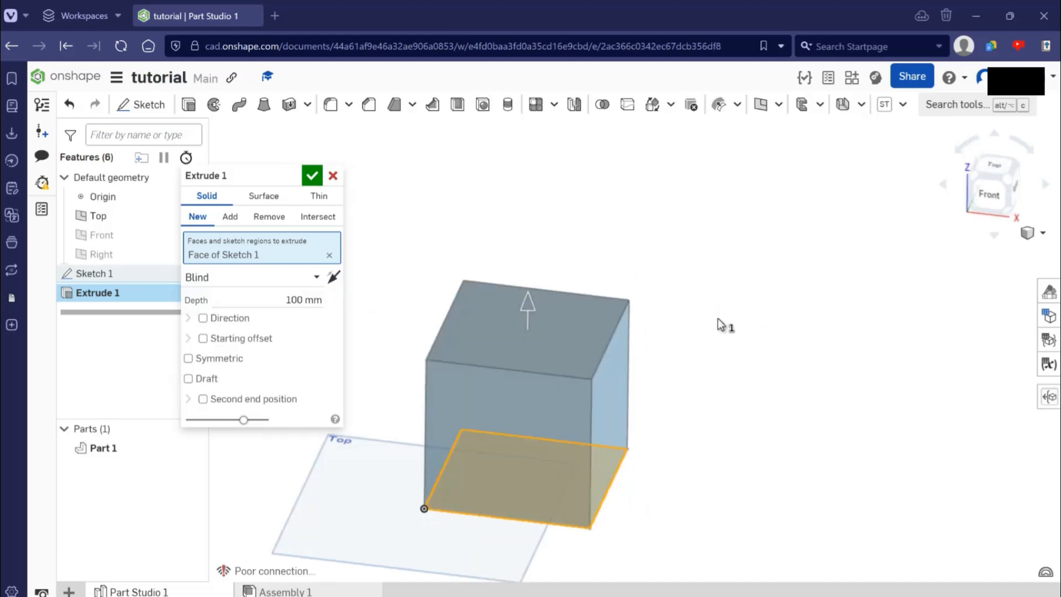
{"action": "scroll", "coordinate": [694, 336], "scroll_direction": "up", "scroll_amount": 3}
{"action": "right_click_drag", "start_coordinate": [850, 322], "coordinate": [841, 331]}
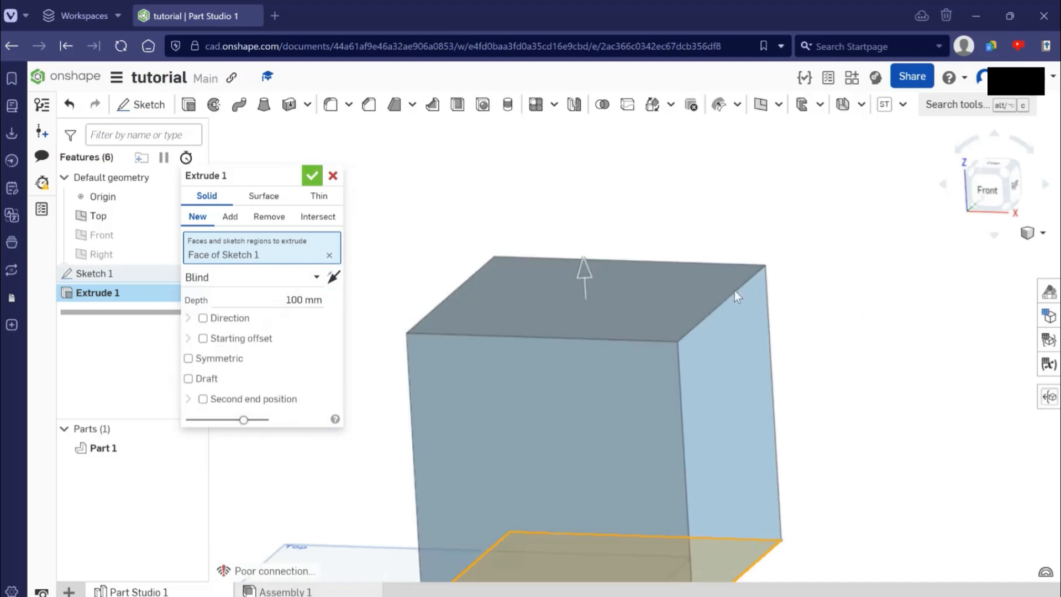
{"action": "scroll", "coordinate": [804, 334], "scroll_direction": "down", "scroll_amount": 2}
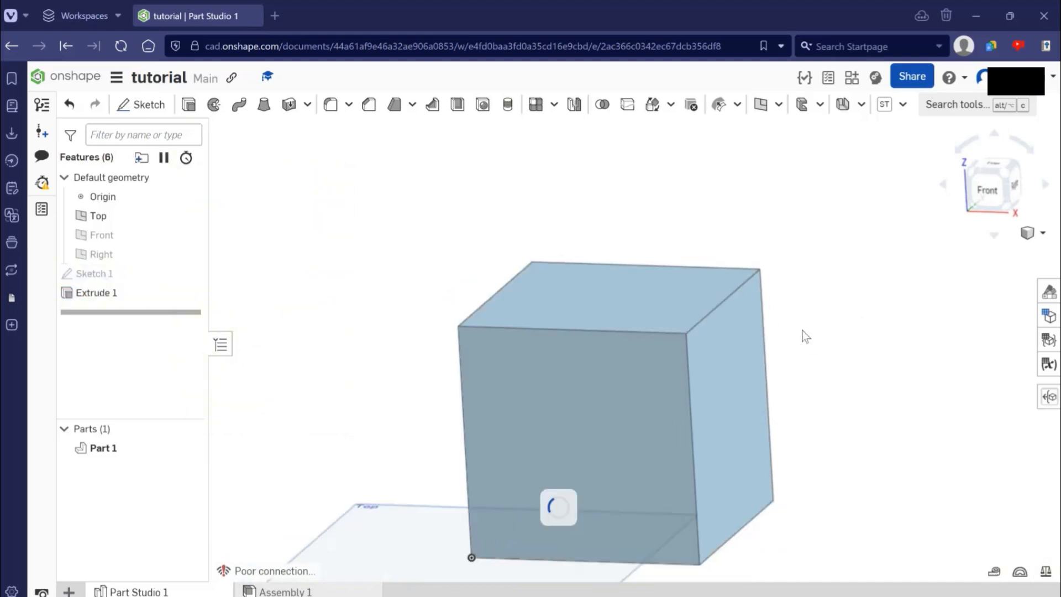
- Measure the length of the cube's upper edge between the top and right faces
{"action": "right_click_drag", "start_coordinate": [820, 323], "coordinate": [787, 319]}
{"action": "right_click_drag", "start_coordinate": [864, 396], "coordinate": [834, 416]}
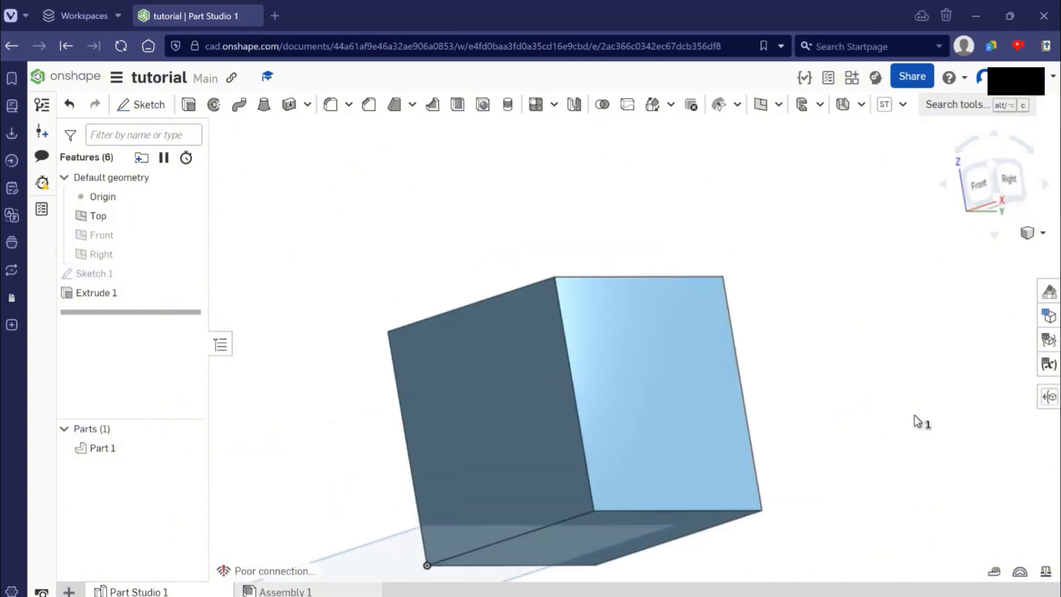
{"action": "left_click", "coordinate": [688, 509]}
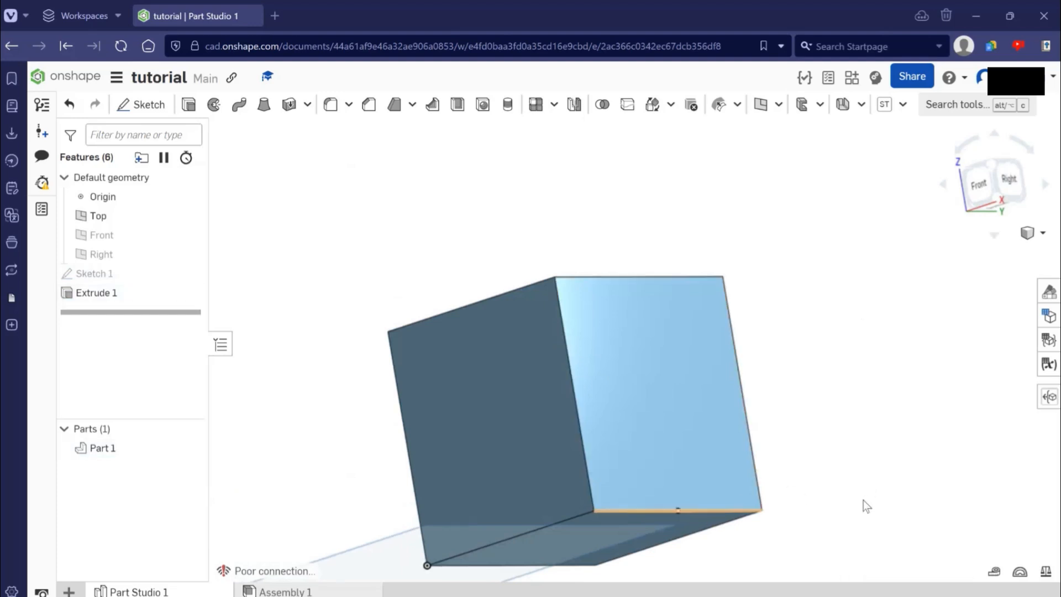
{"action": "left_click", "coordinate": [747, 409]}
{"action": "right_click_drag", "start_coordinate": [747, 409], "coordinate": [668, 346]}
{"action": "right_click_drag", "start_coordinate": [679, 425], "coordinate": [597, 333]}
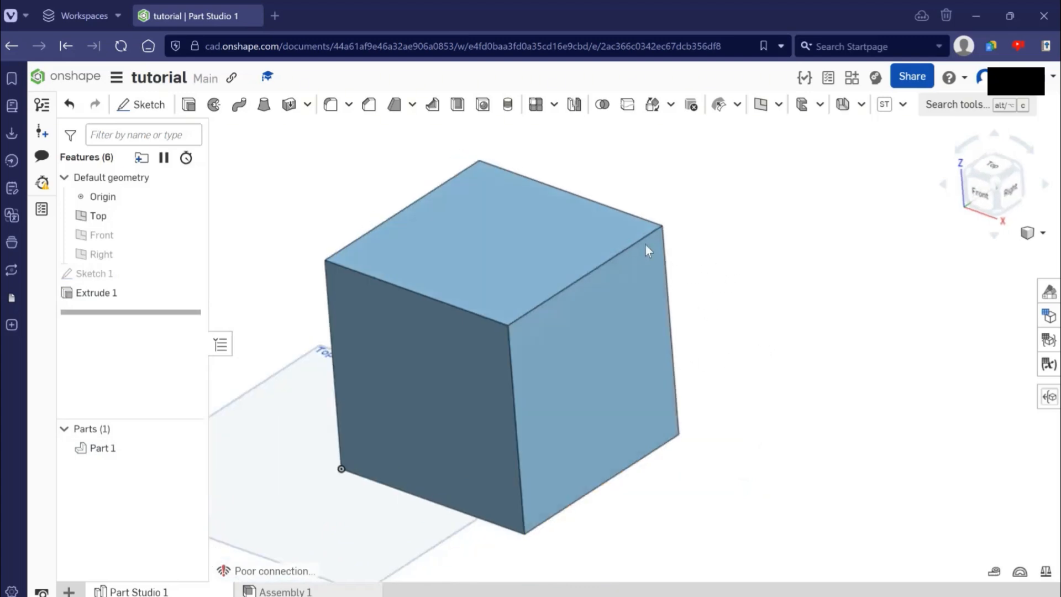
{"action": "left_click", "coordinate": [619, 253]}
{"action": "left_click", "coordinate": [620, 253]}
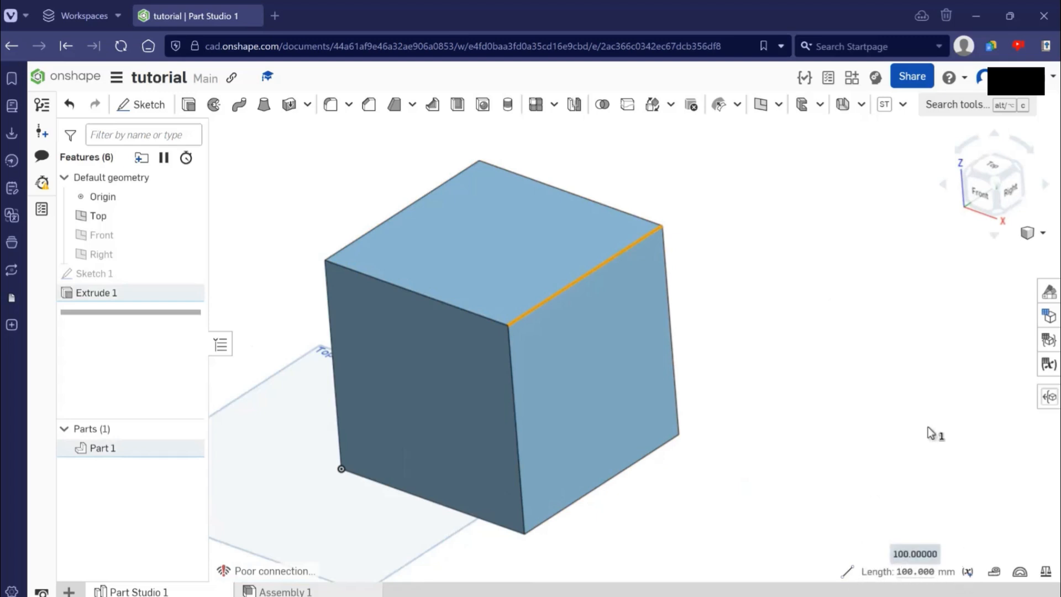
{"action": "left_click", "coordinate": [758, 315]}
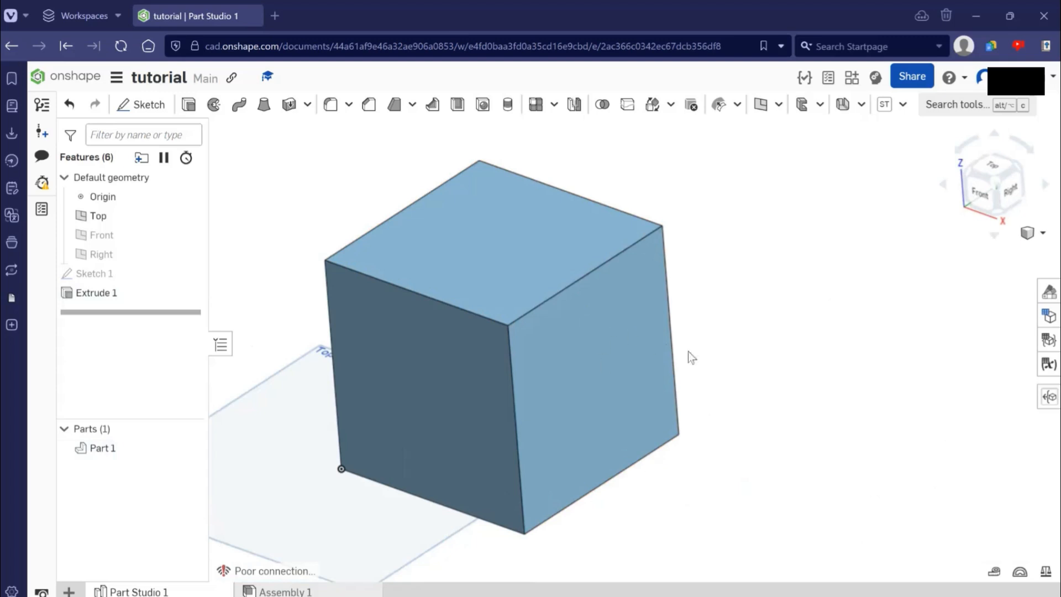
- Measure the angle between the cube's front-right vertical edge and the adjoining upper edge of the right face, and clear the selection
{"action": "right_click_drag", "start_coordinate": [765, 348], "coordinate": [527, 358]}
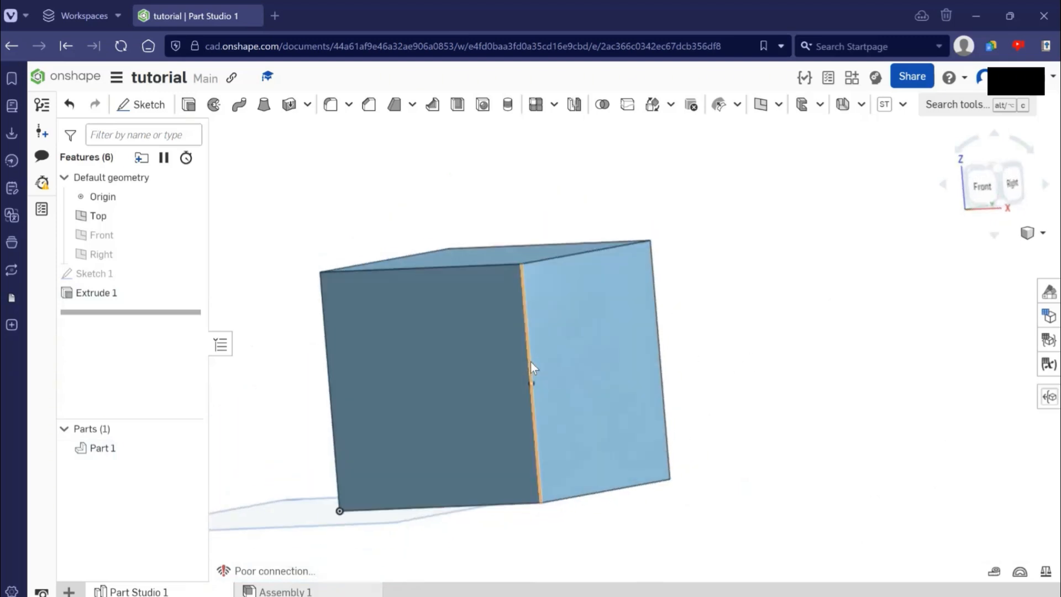
{"action": "left_click", "coordinate": [530, 362]}
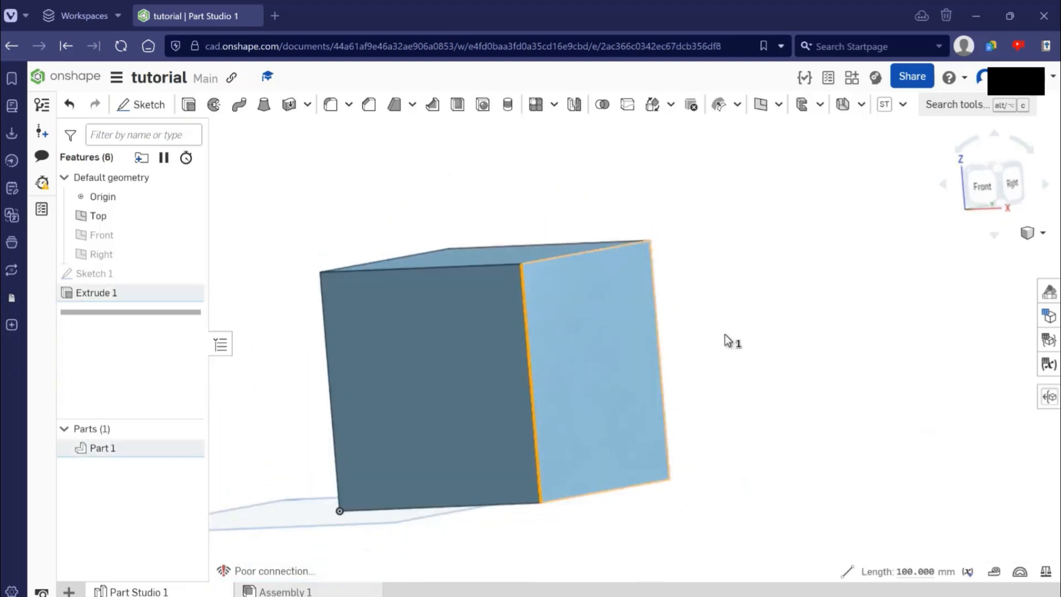
{"action": "right_click_drag", "start_coordinate": [725, 336], "coordinate": [533, 274]}
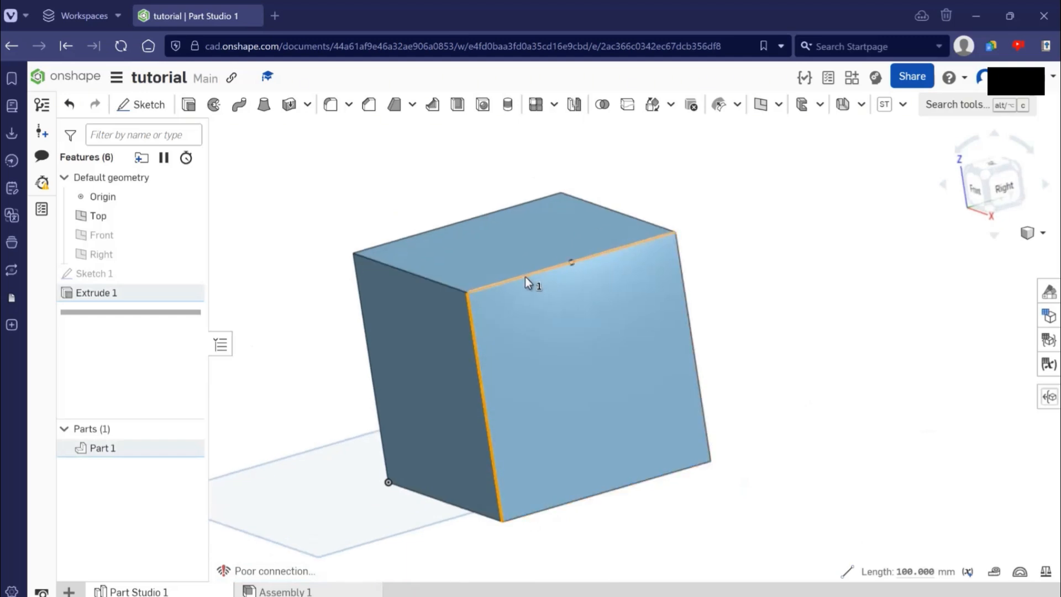
{"action": "left_click", "coordinate": [525, 276]}
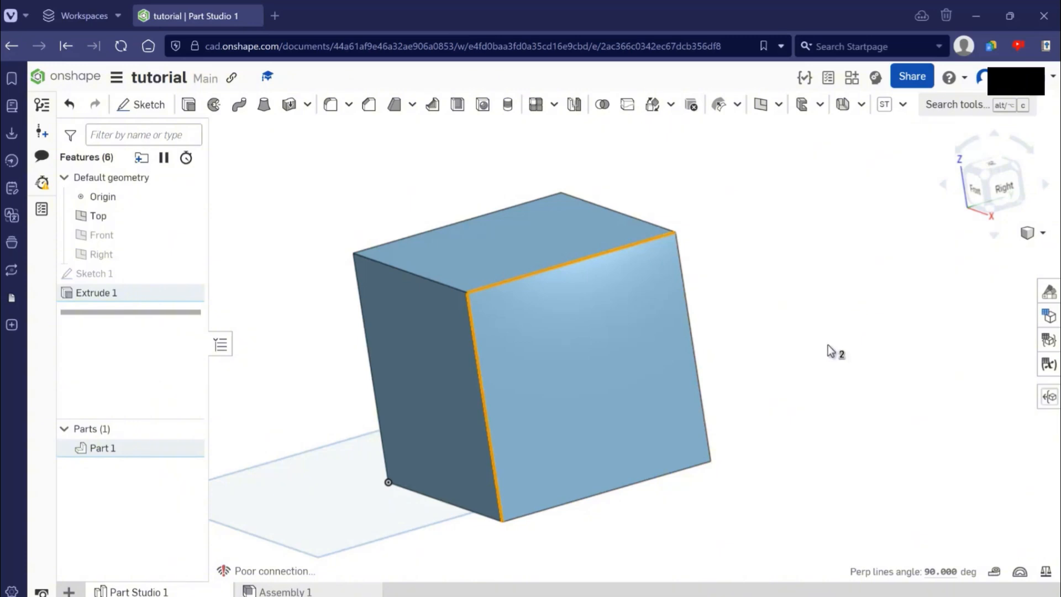
{"action": "mouse_move", "coordinate": [869, 573]}
{"action": "right_click_drag", "start_coordinate": [789, 395], "coordinate": [794, 394]}
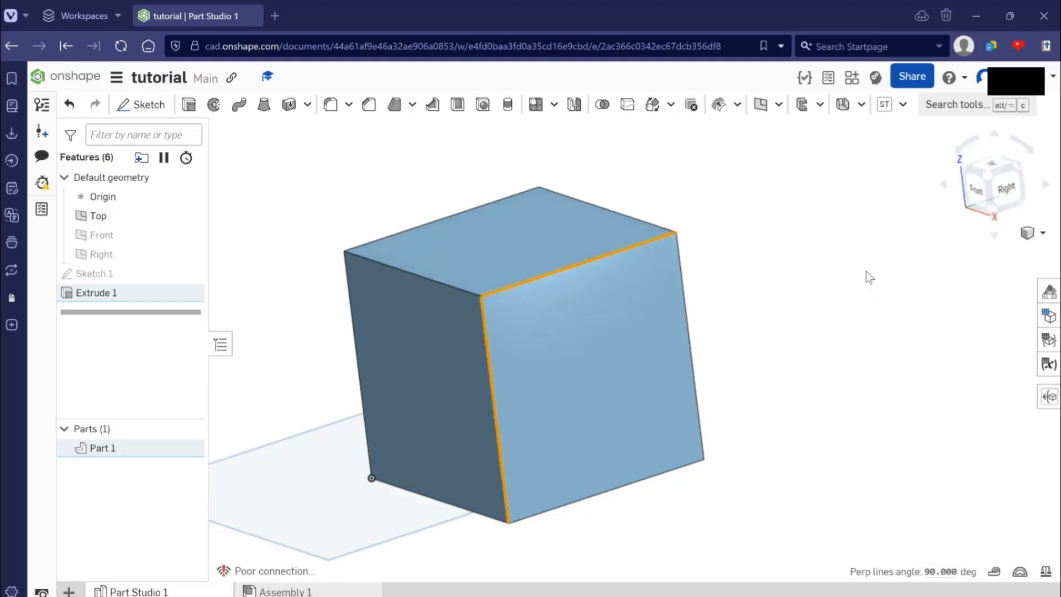
{"action": "key", "text": "Escape"}
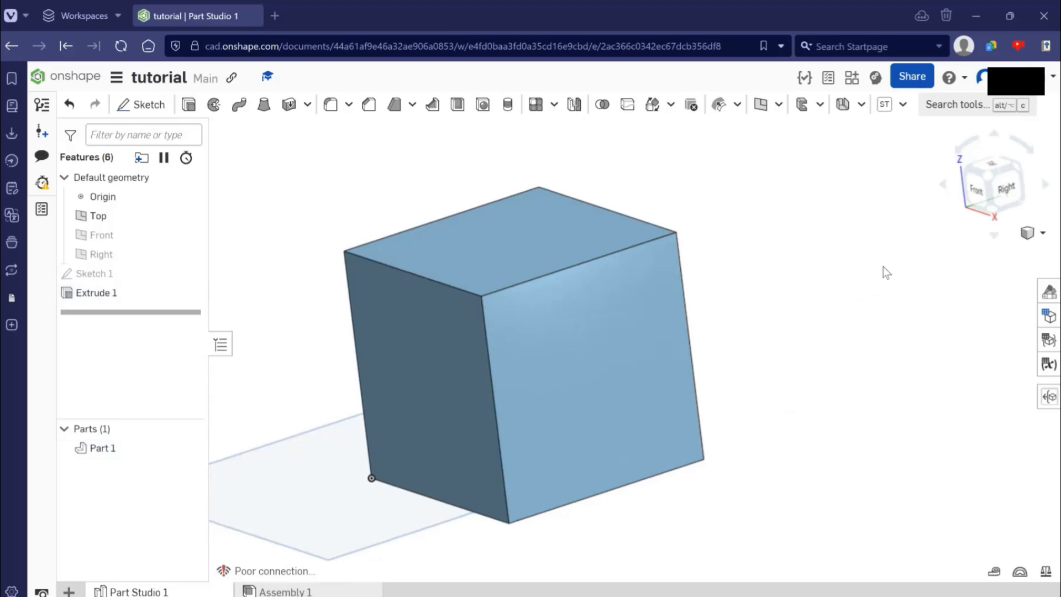
- Hide the default Top plane at the cube's base
{"action": "right_click_drag", "start_coordinate": [883, 266], "coordinate": [801, 331]}
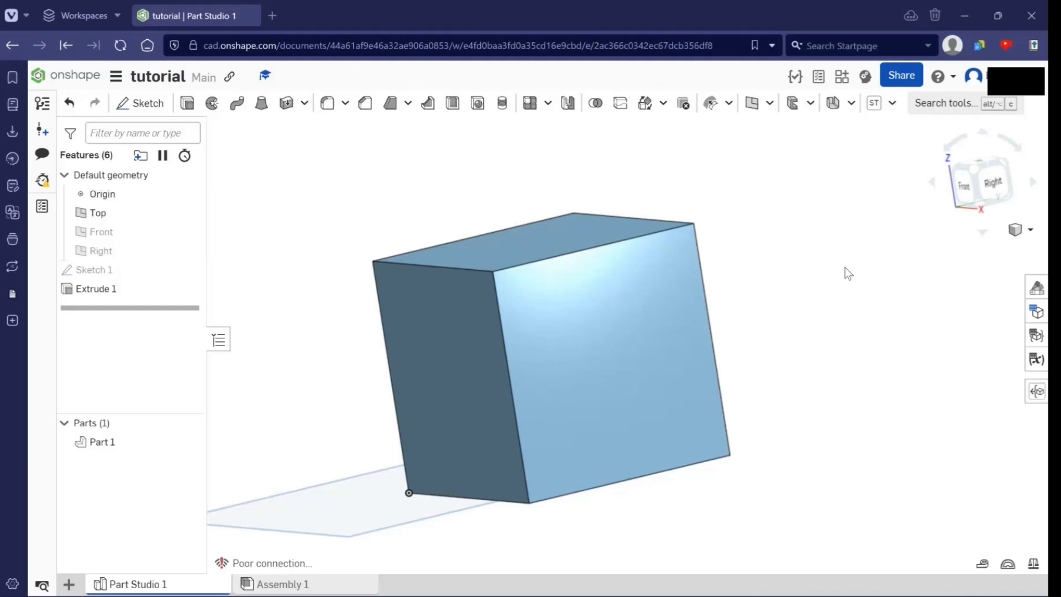
{"action": "right_click_drag", "start_coordinate": [801, 324], "coordinate": [614, 244]}
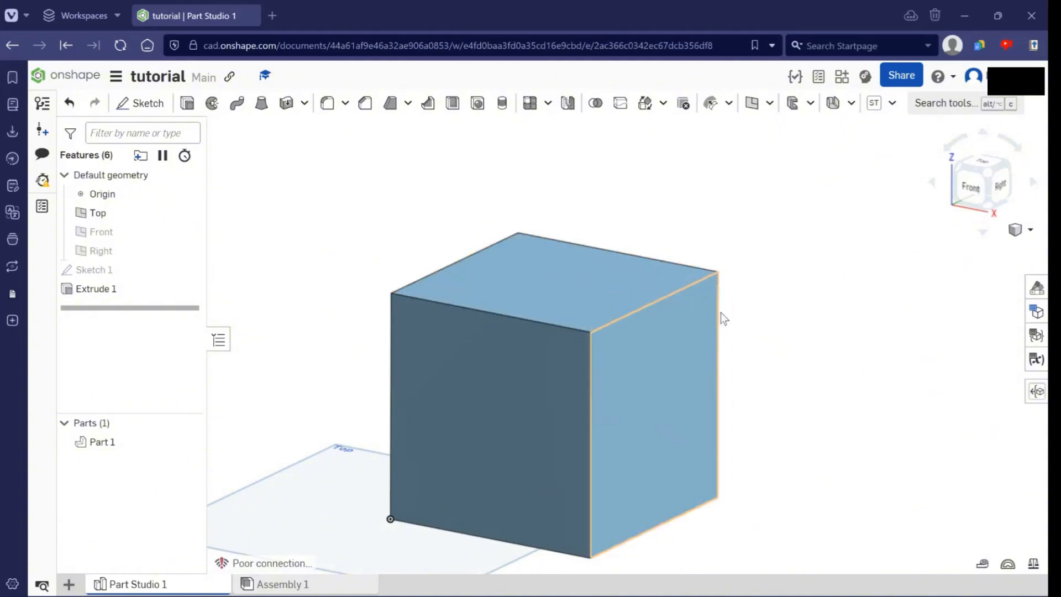
{"action": "right_click_drag", "start_coordinate": [721, 312], "coordinate": [828, 364]}
{"action": "middle_click_drag", "start_coordinate": [665, 299], "coordinate": [643, 335]}
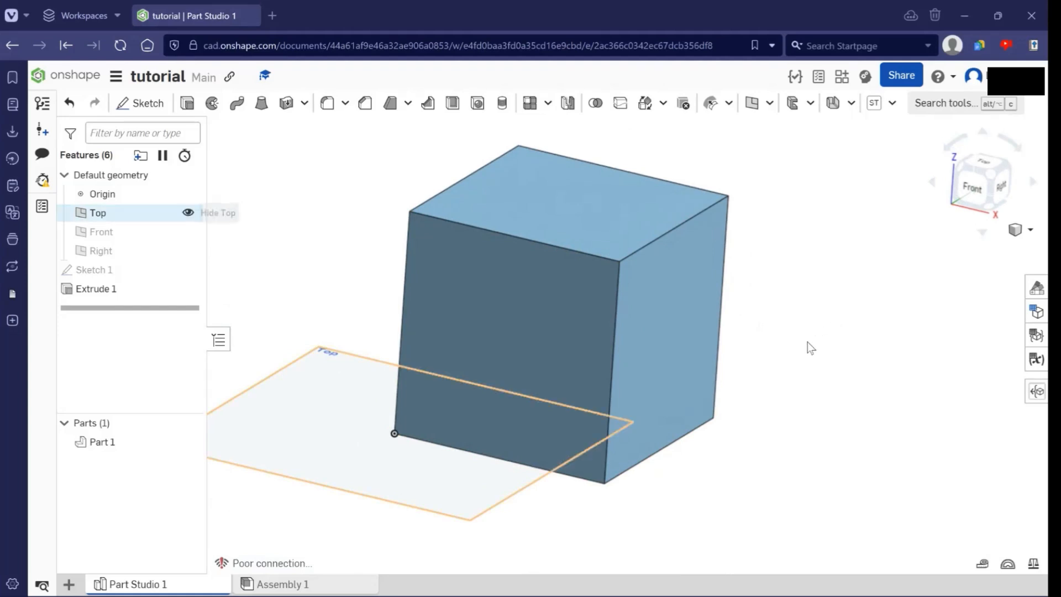
{"action": "left_click", "coordinate": [187, 213]}
{"action": "middle_click_drag", "start_coordinate": [406, 417], "coordinate": [396, 427]}
{"action": "right_click_drag", "start_coordinate": [397, 429], "coordinate": [938, 292]}
{"action": "mouse_move", "coordinate": [988, 179]}
{"action": "right_mouse_down"}
{"action": "mouse_move", "coordinate": [977, 194]}
{"action": "mouse_move", "coordinate": [982, 174]}
{"action": "right_mouse_up"}
{"action": "key", "text": "shift+7"}
- Start a new sketch on the top face of the extruded cube
{"action": "middle_click_drag", "start_coordinate": [988, 392], "coordinate": [975, 436]}
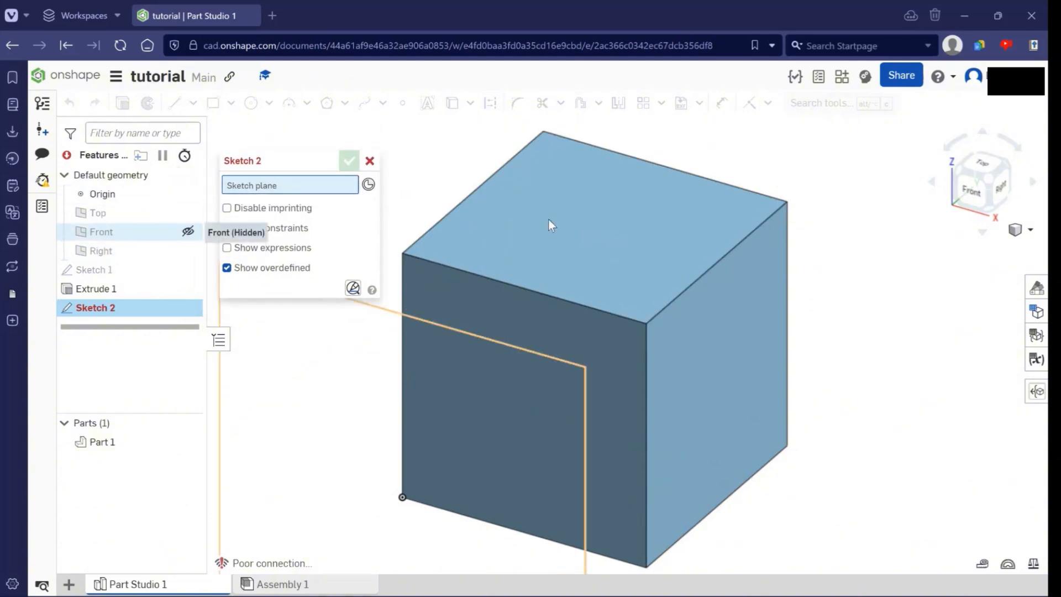
{"action": "middle_click_drag", "start_coordinate": [747, 327], "coordinate": [738, 366]}
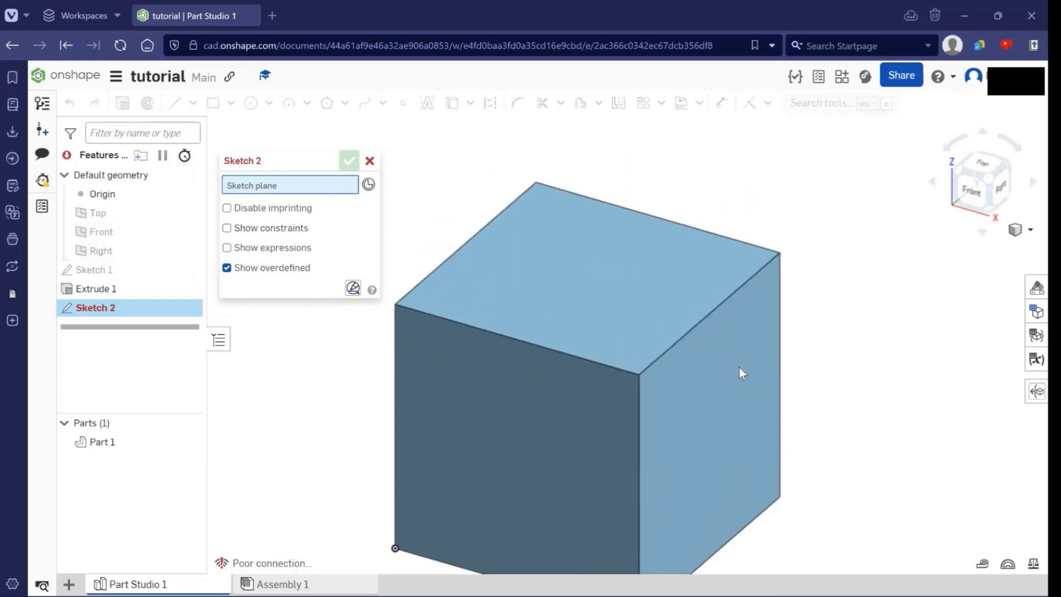
{"action": "right_click_drag", "start_coordinate": [675, 287], "coordinate": [725, 409]}
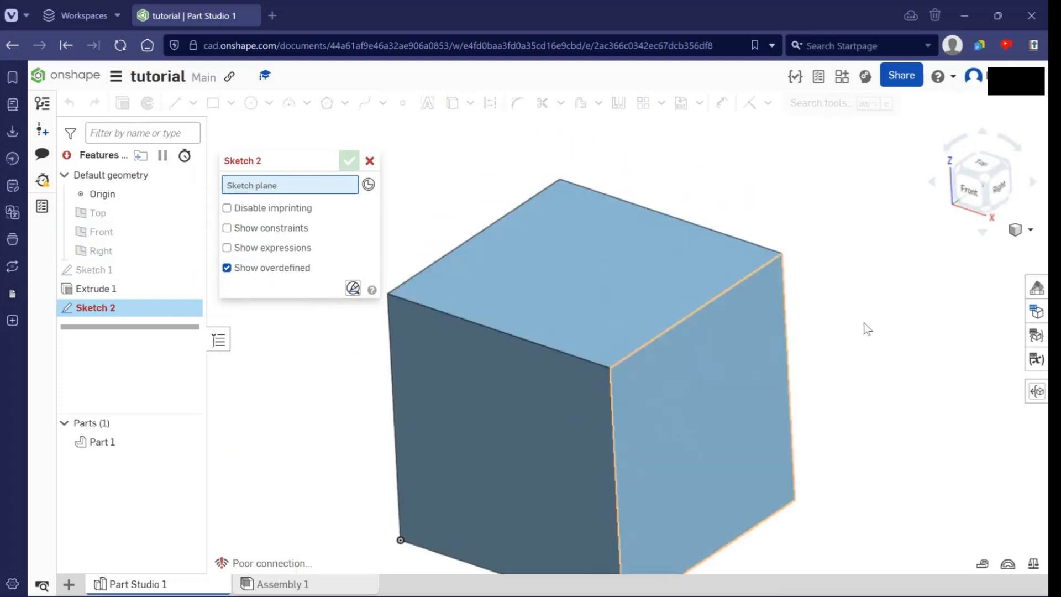
{"action": "right_click_drag", "start_coordinate": [864, 325], "coordinate": [761, 274]}
{"action": "left_click", "coordinate": [713, 257]}
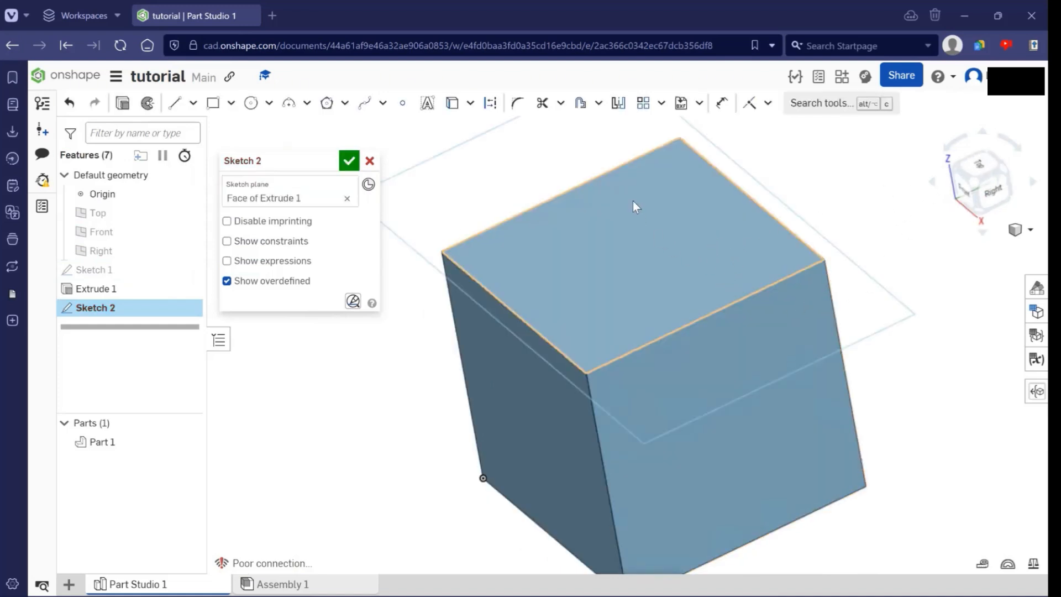
- View the new sketch's face straight on from the Top and fit it in the view
{"action": "middle_click_drag", "start_coordinate": [693, 462], "coordinate": [713, 438]}
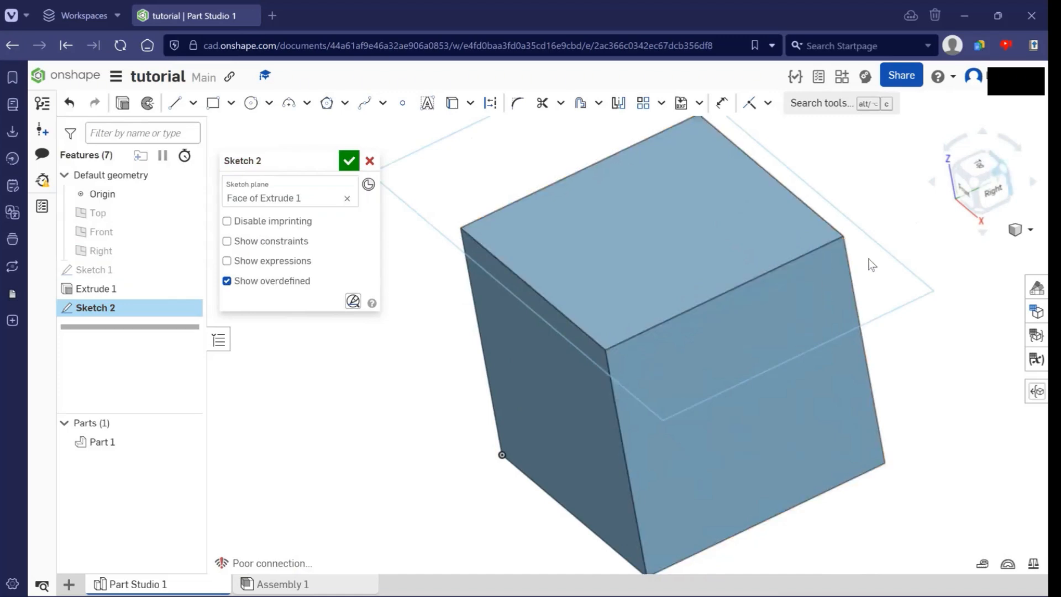
{"action": "right_click_drag", "start_coordinate": [719, 215], "coordinate": [780, 220]}
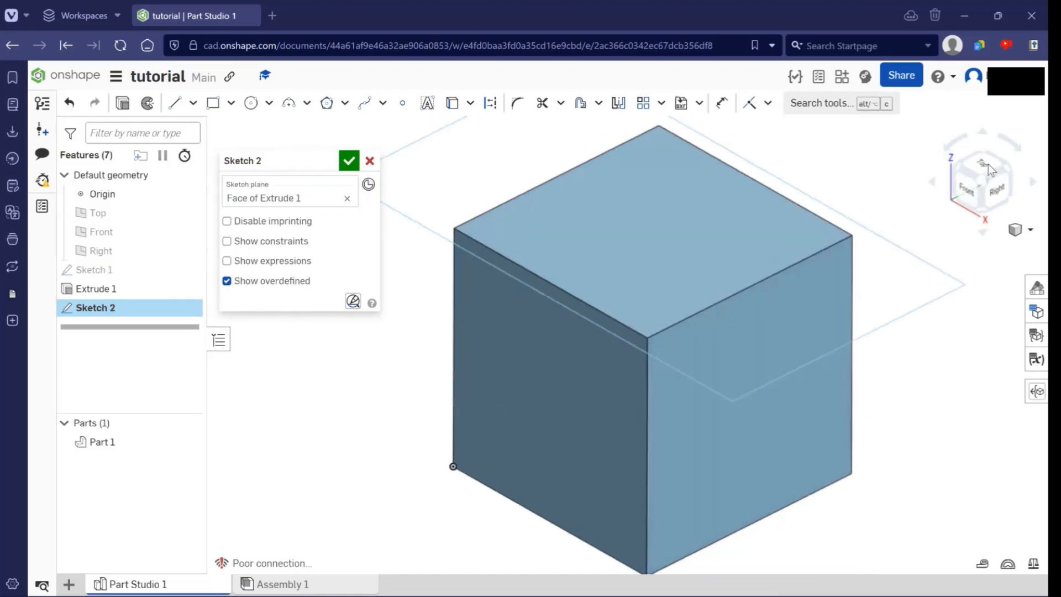
{"action": "left_click", "coordinate": [989, 165]}
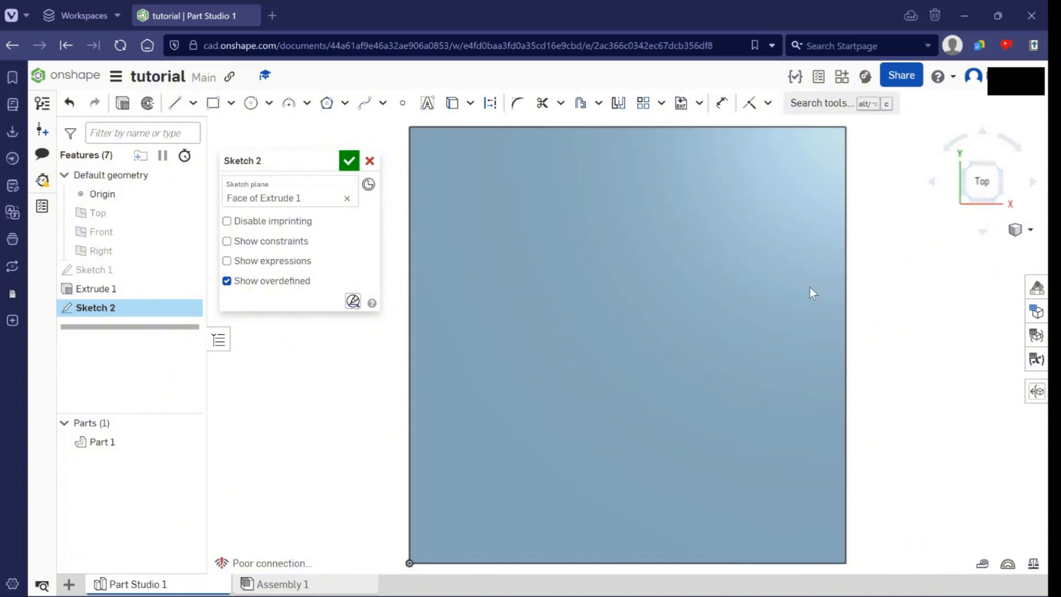
{"action": "key", "text": "f"}
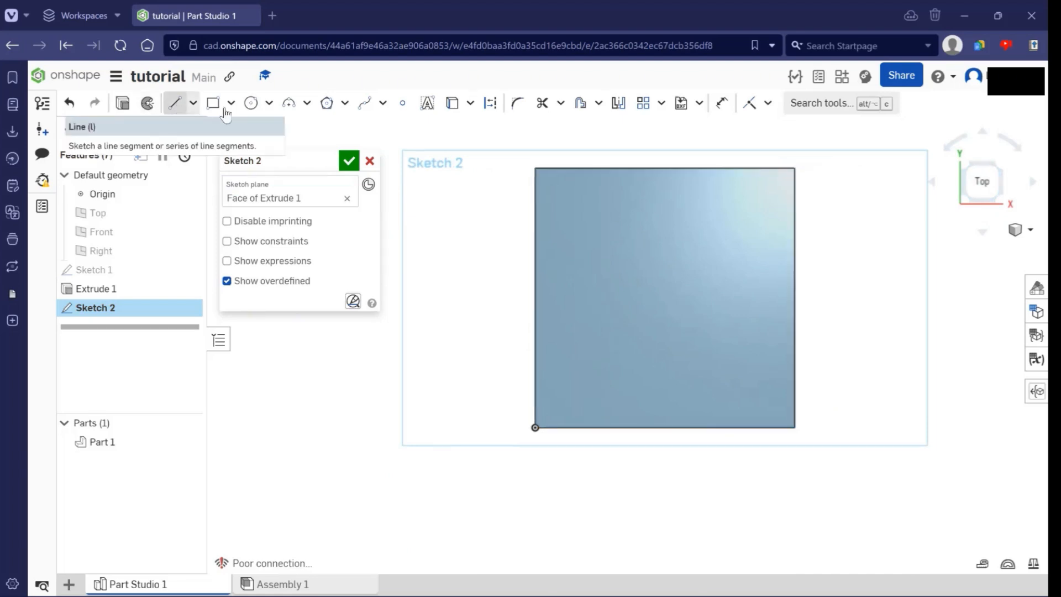
- Sketch a circle about 94 mm in diameter around the centre of the cube's top face
{"action": "left_click", "coordinate": [251, 103]}
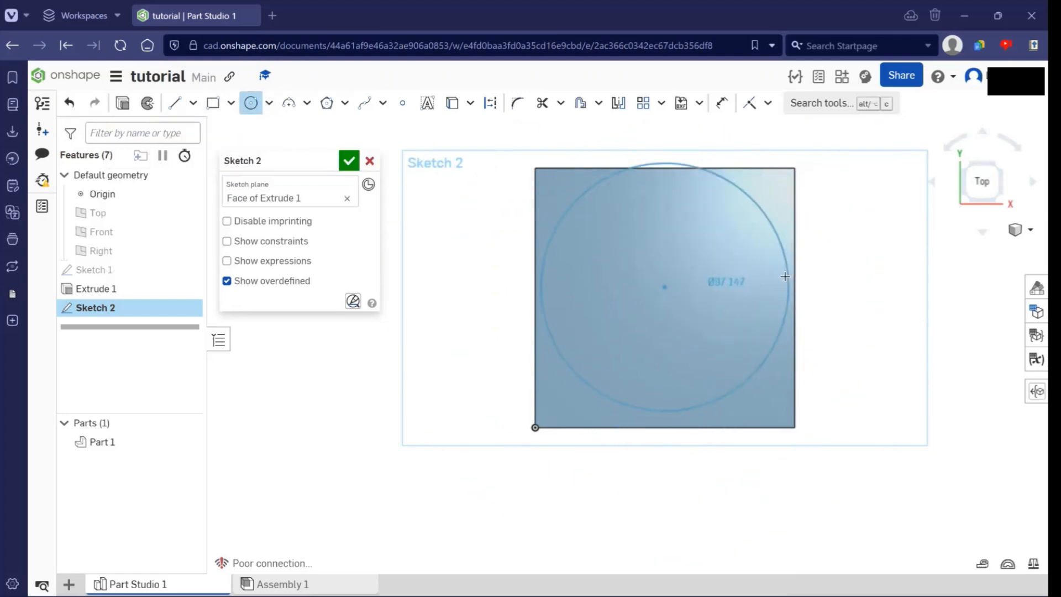
{"action": "left_click", "coordinate": [785, 277]}
{"action": "key", "text": "Escape"}
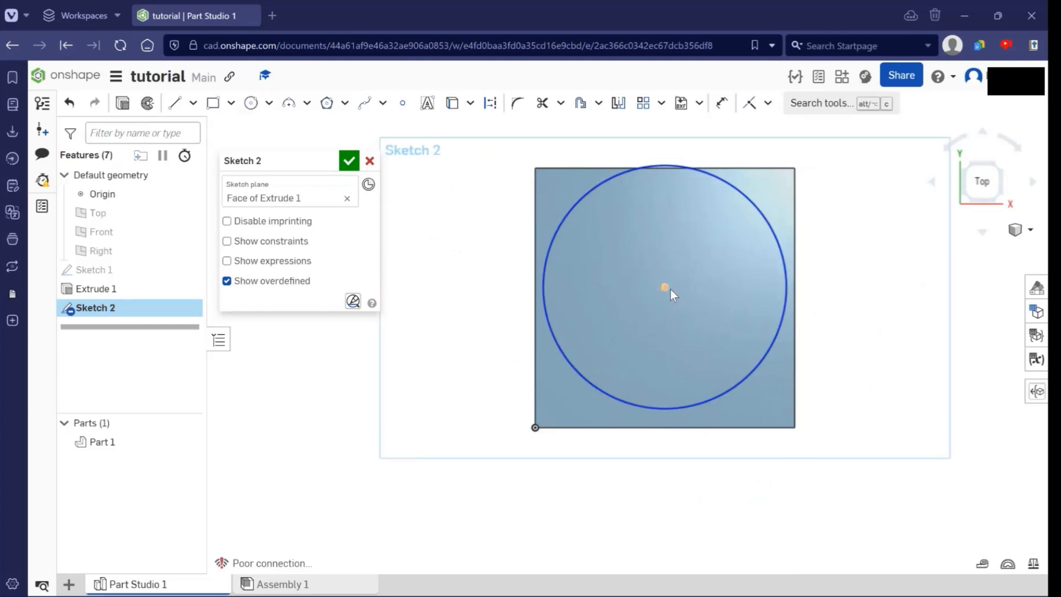
- Move the unconstrained circle off the cube's face beyond its right edge and delete it
{"action": "mouse_move", "coordinate": [665, 288]}
{"action": "left_mouse_down"}
{"action": "mouse_move", "coordinate": [688, 306]}
{"action": "mouse_move", "coordinate": [675, 294]}
{"action": "mouse_move", "coordinate": [688, 297]}
{"action": "mouse_move", "coordinate": [664, 300]}
{"action": "left_mouse_up"}
{"action": "left_click_drag", "start_coordinate": [744, 285], "coordinate": [913, 283]}
{"action": "right_click_drag", "start_coordinate": [913, 283], "coordinate": [903, 295]}
{"action": "left_click", "coordinate": [981, 189]}
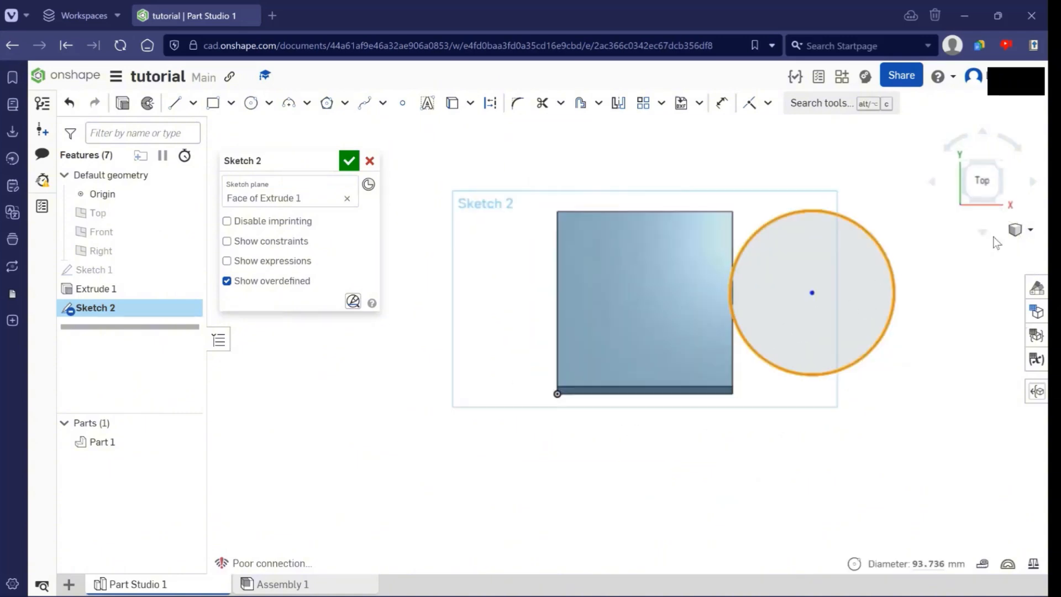
{"action": "key", "text": "Delete"}
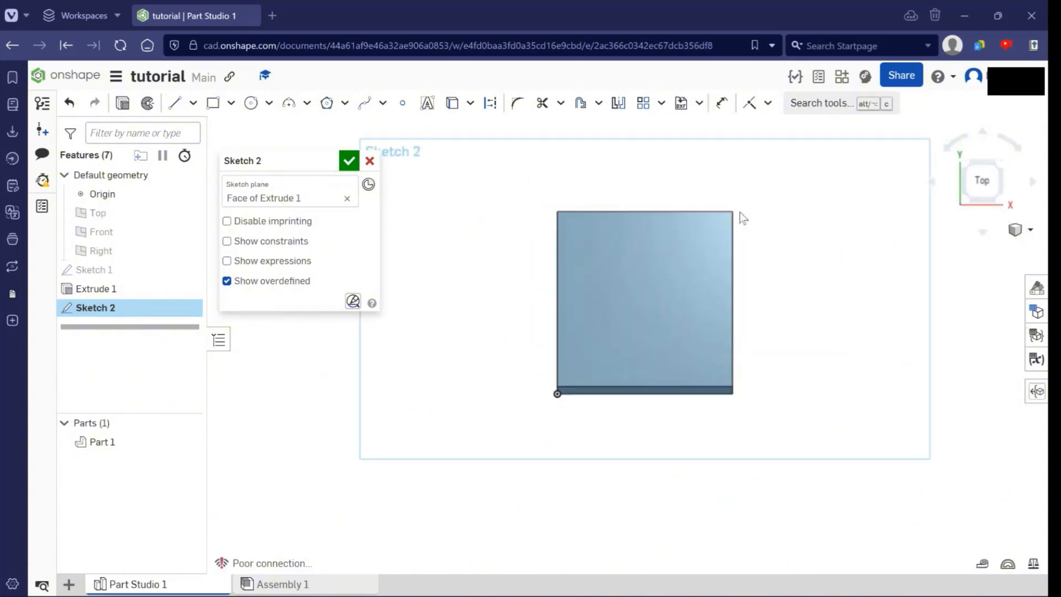
- Return to the straight-on Top view of the sketch face
{"action": "left_click", "coordinate": [989, 181]}
{"action": "scroll", "coordinate": [873, 190], "scroll_direction": "down", "scroll_amount": 3}
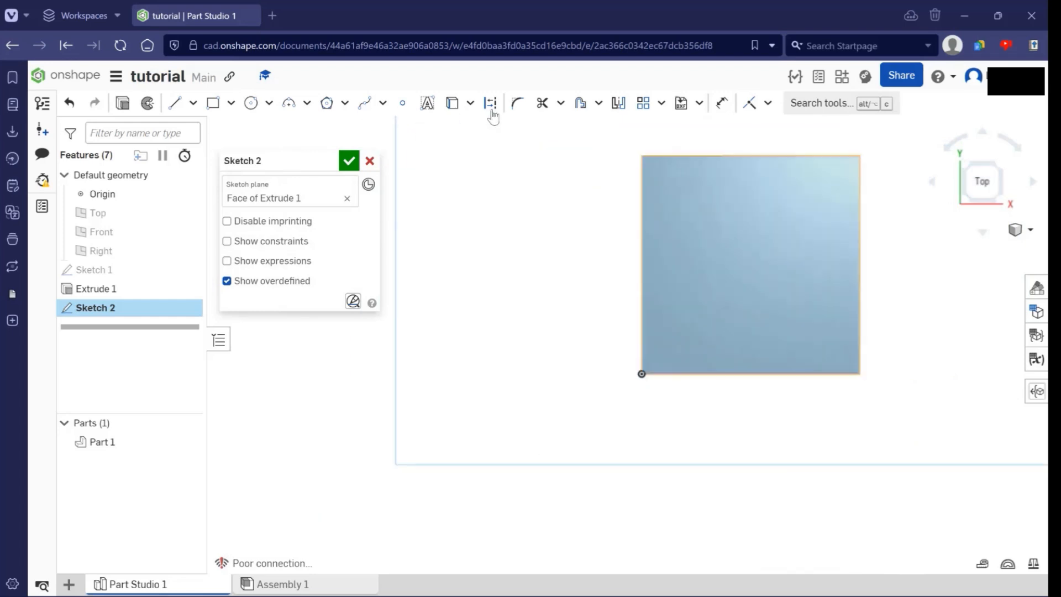
{"action": "middle_click_drag", "start_coordinate": [850, 218], "coordinate": [803, 232]}
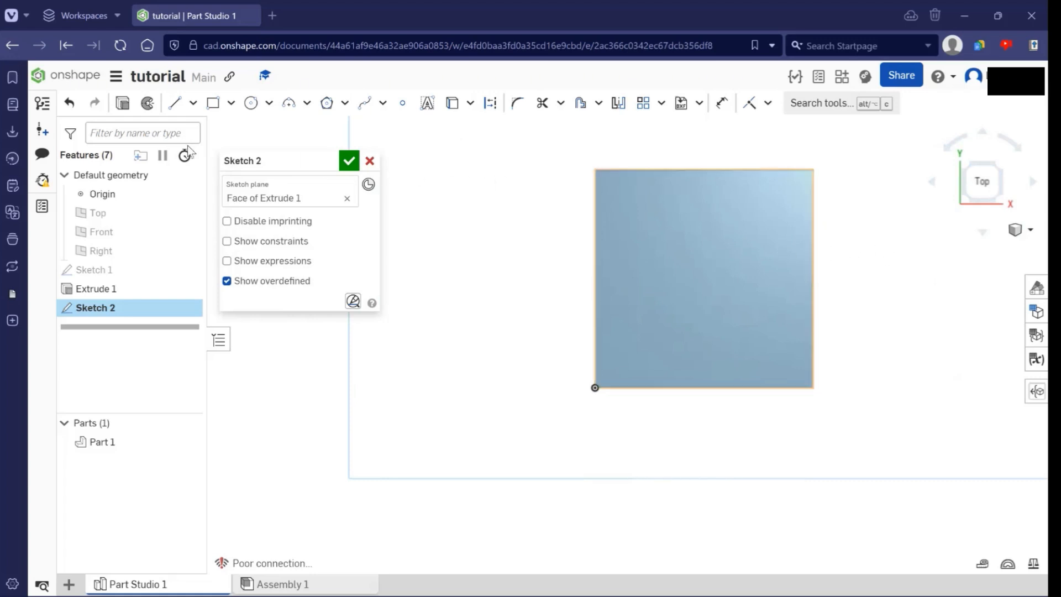
{"action": "left_click", "coordinate": [175, 103]}
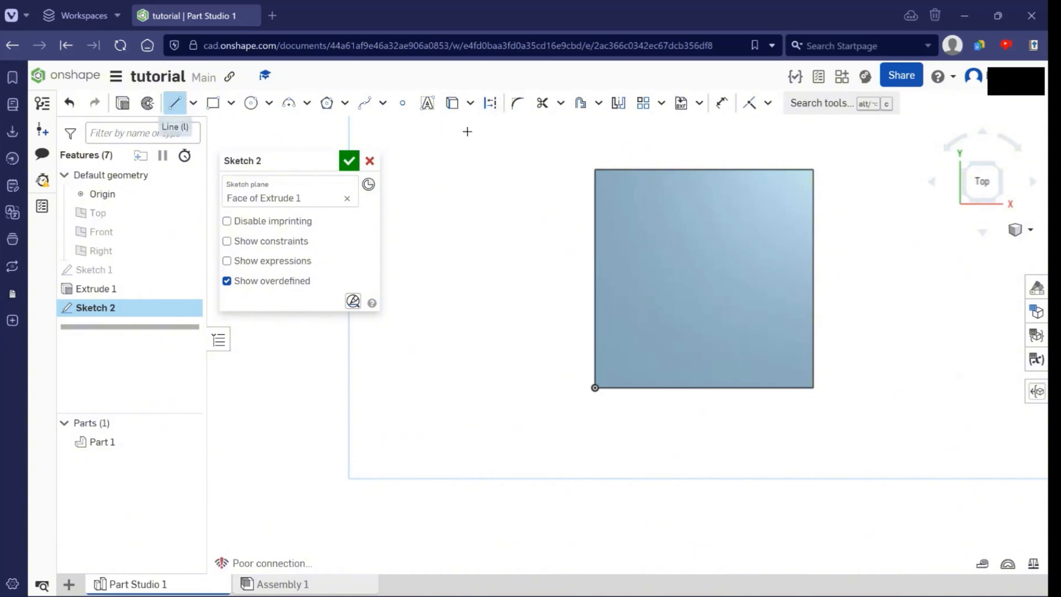
{"action": "left_click", "coordinate": [490, 103]}
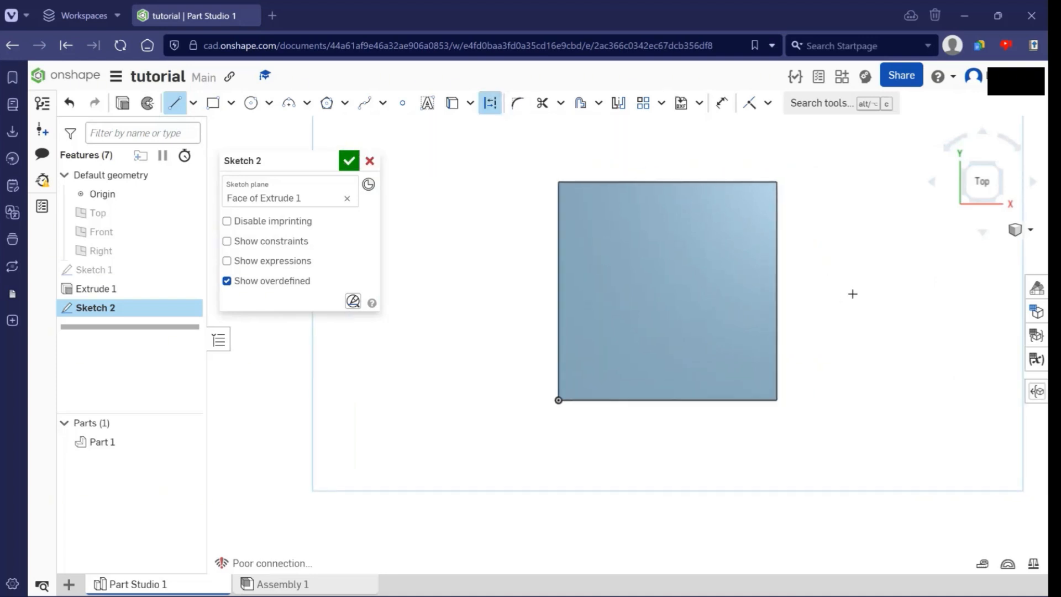
{"action": "left_click", "coordinate": [873, 229]}
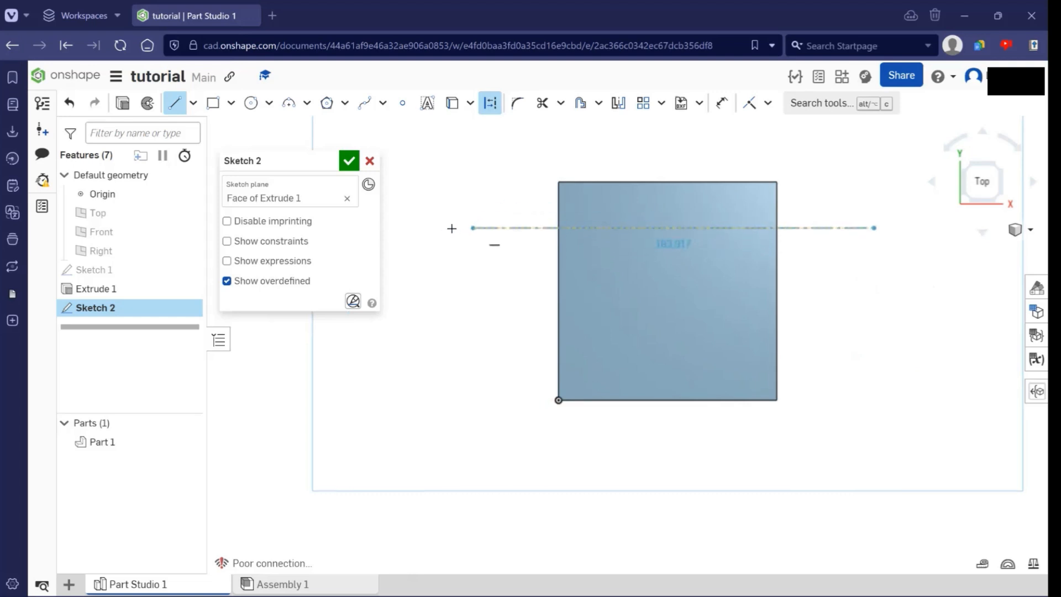
{"action": "left_click", "coordinate": [459, 228]}
{"action": "key", "text": "Escape"}
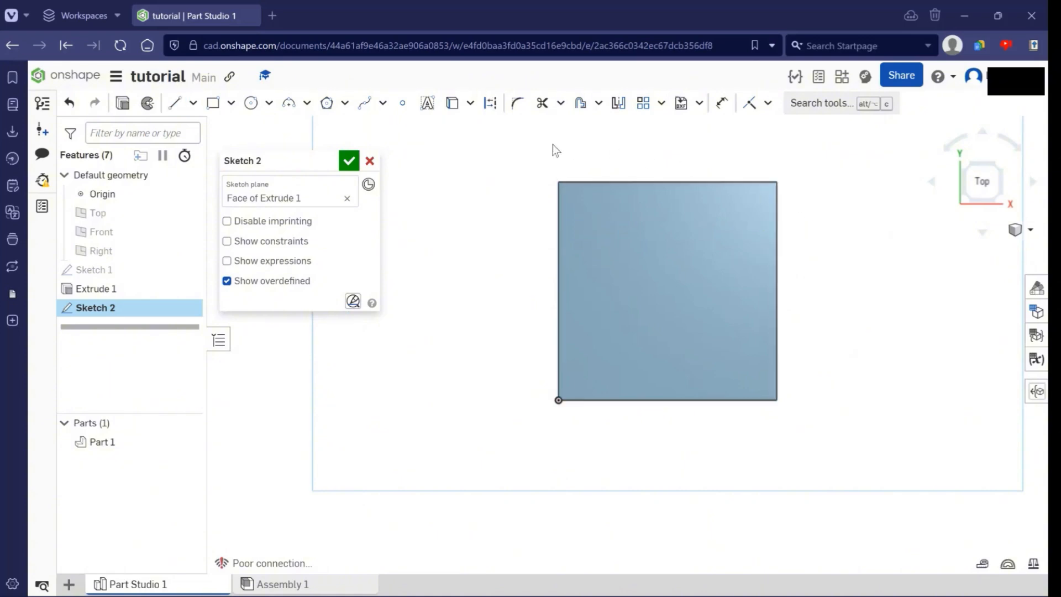
{"action": "key", "text": "Escape"}
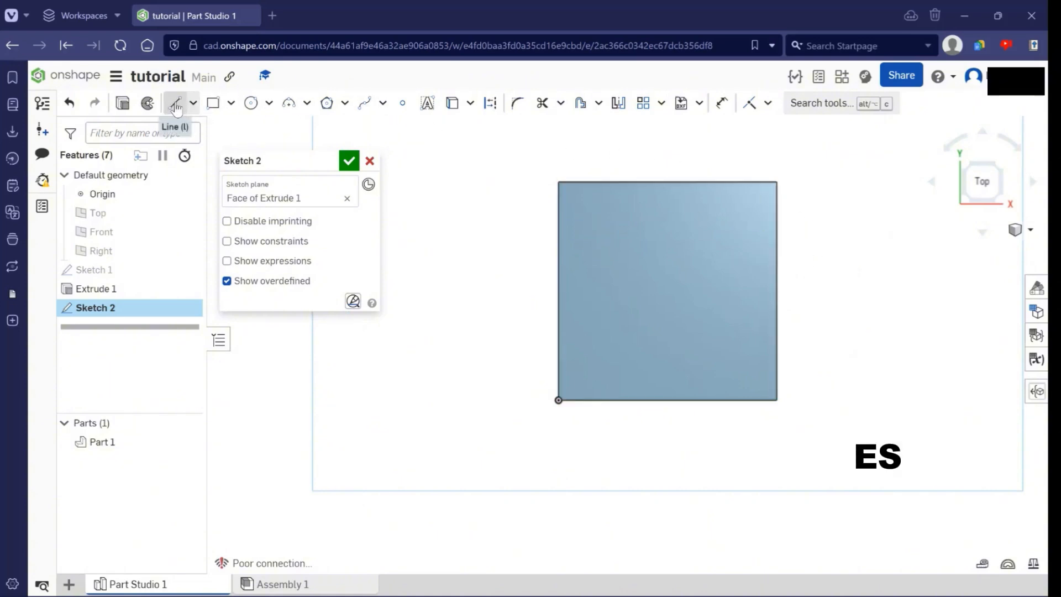
- Draw a horizontal construction line across the top face between the midpoints of its left and right edges
{"action": "left_click", "coordinate": [188, 112]}
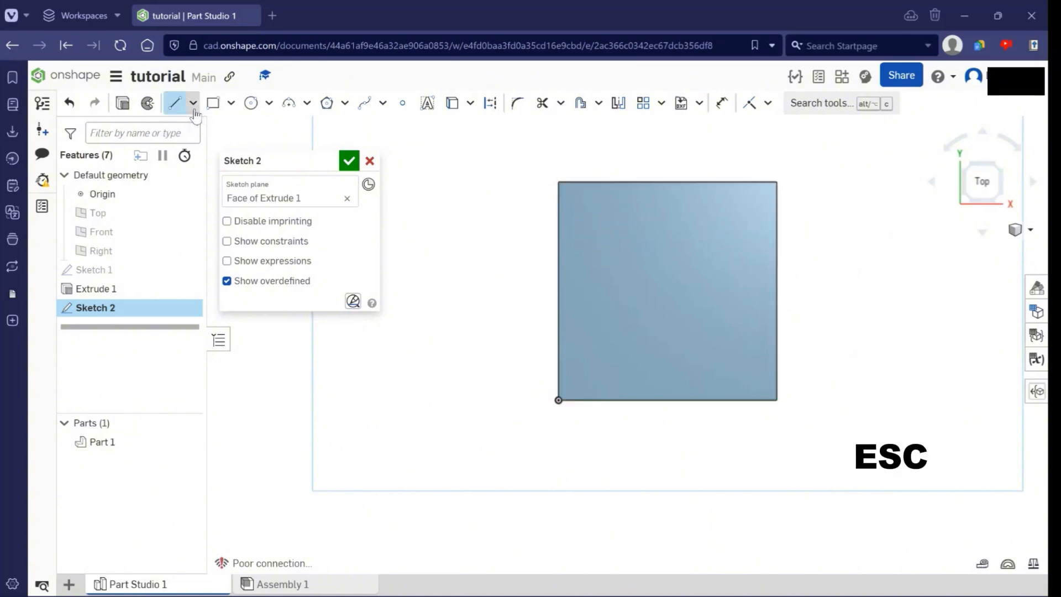
{"action": "left_click", "coordinate": [488, 103]}
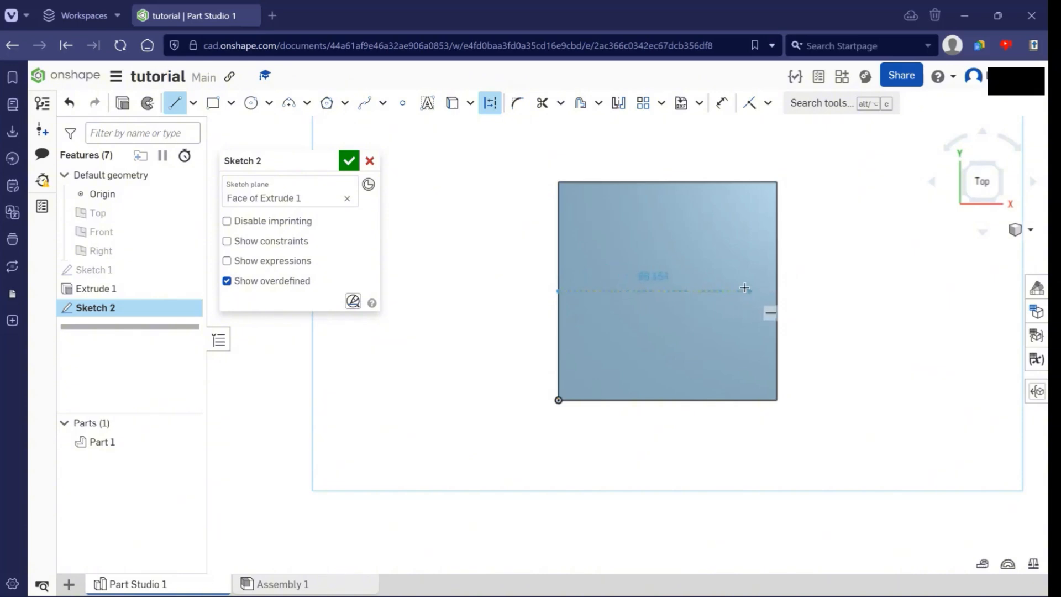
{"action": "left_click", "coordinate": [777, 290]}
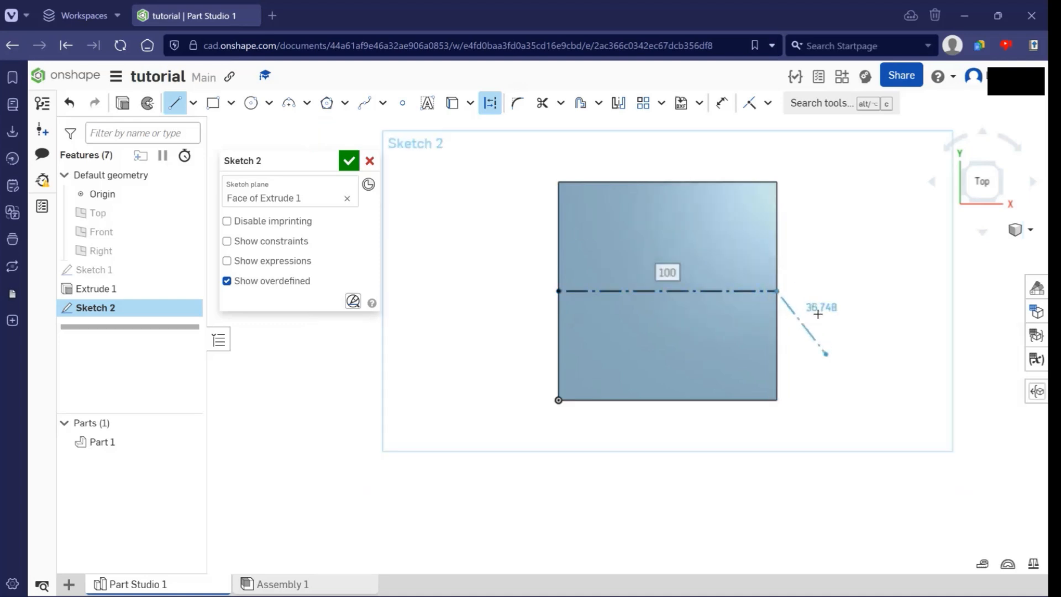
{"action": "key", "text": "Escape"}
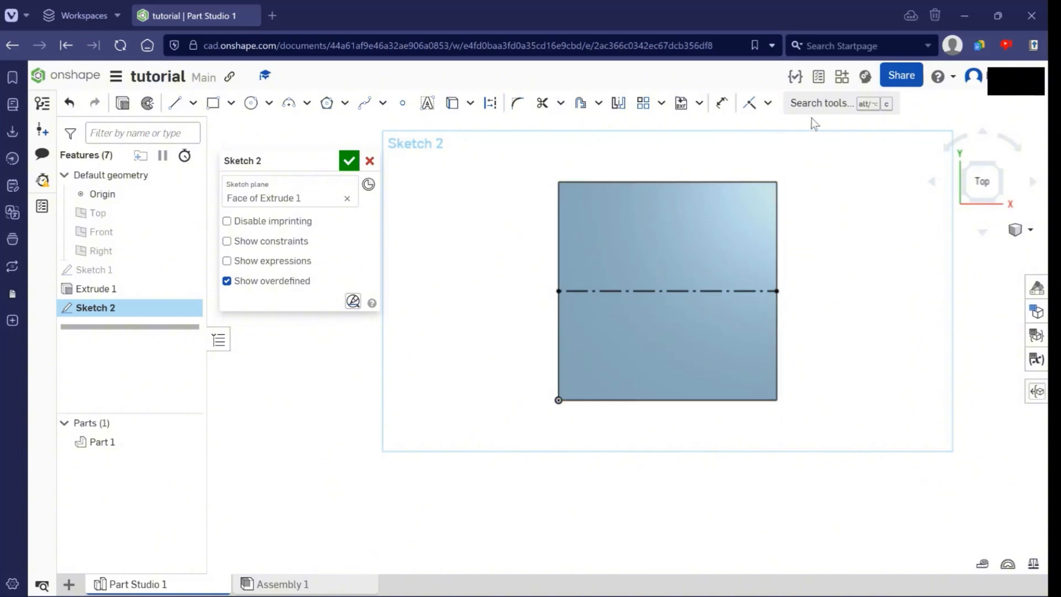
- Draw a vertical construction line between the midpoints of the face's upper and lower edges
{"action": "left_click", "coordinate": [175, 102]}
{"action": "left_click", "coordinate": [174, 104]}
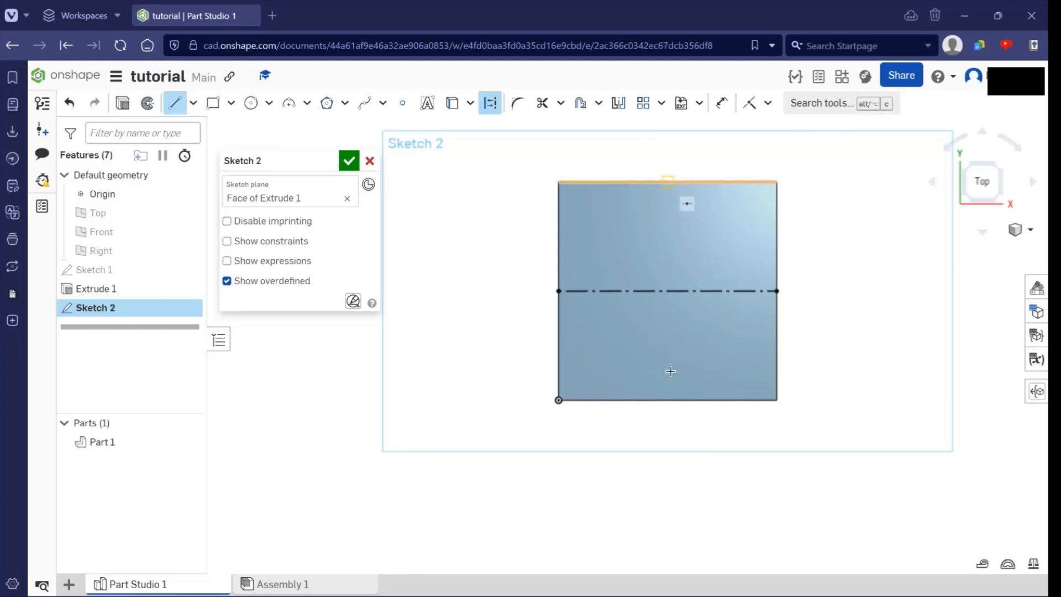
{"action": "left_click", "coordinate": [667, 181]}
{"action": "left_click", "coordinate": [667, 399]}
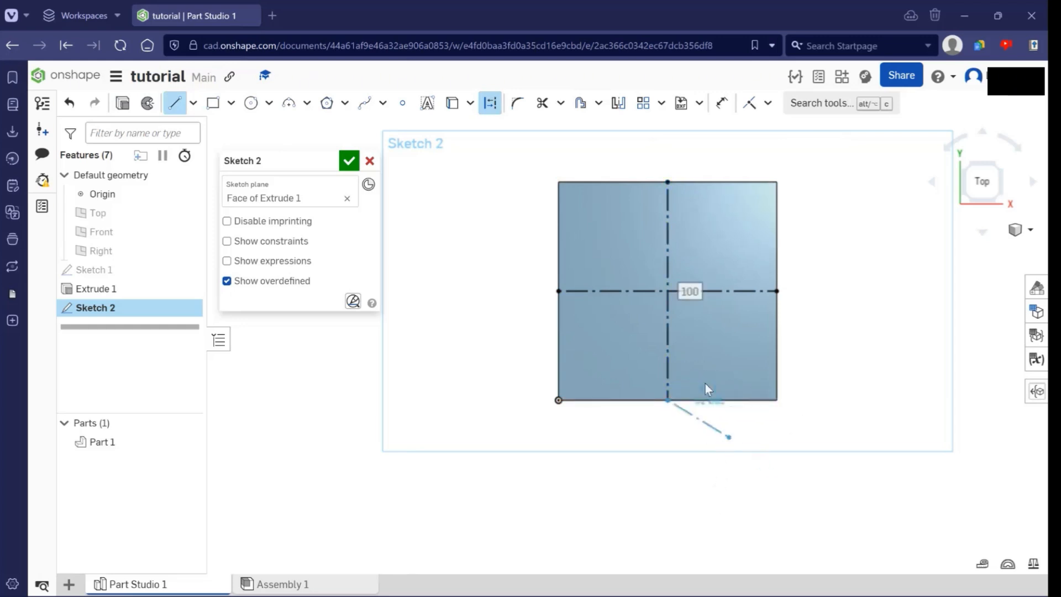
{"action": "key", "text": "Escape"}
- Place a sketch point where the two construction lines cross at the centre of the face
{"action": "scroll", "coordinate": [764, 299], "scroll_direction": "up", "scroll_amount": 3}
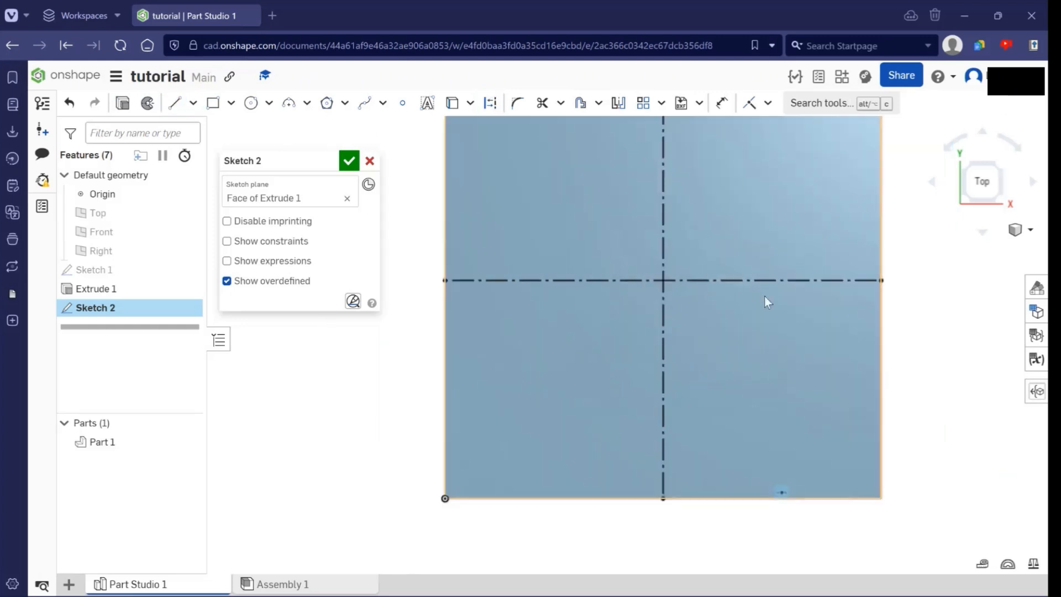
{"action": "scroll", "coordinate": [679, 307], "scroll_direction": "down", "scroll_amount": 2}
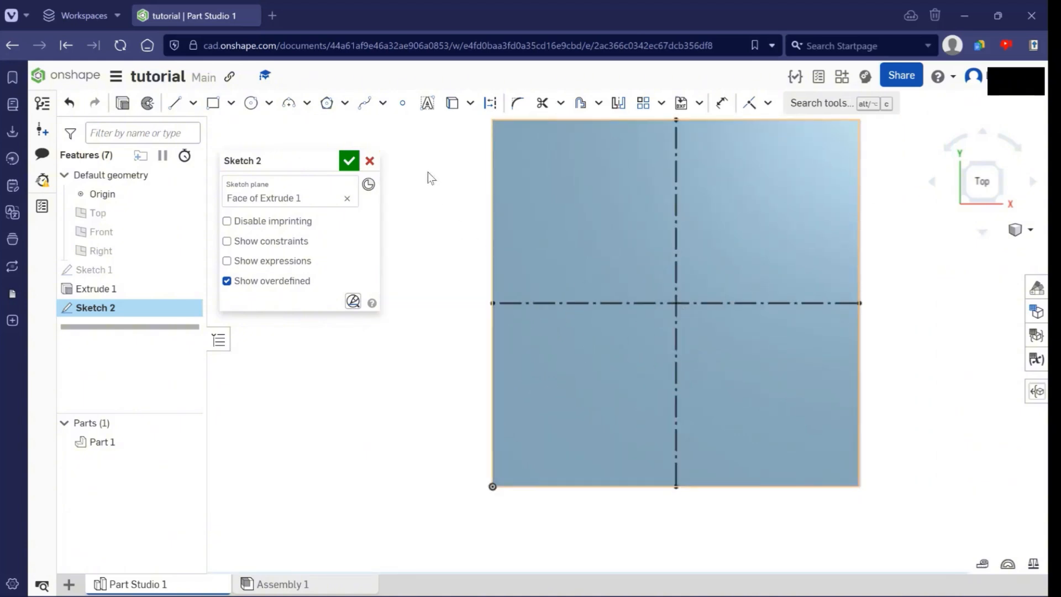
{"action": "left_click", "coordinate": [403, 110]}
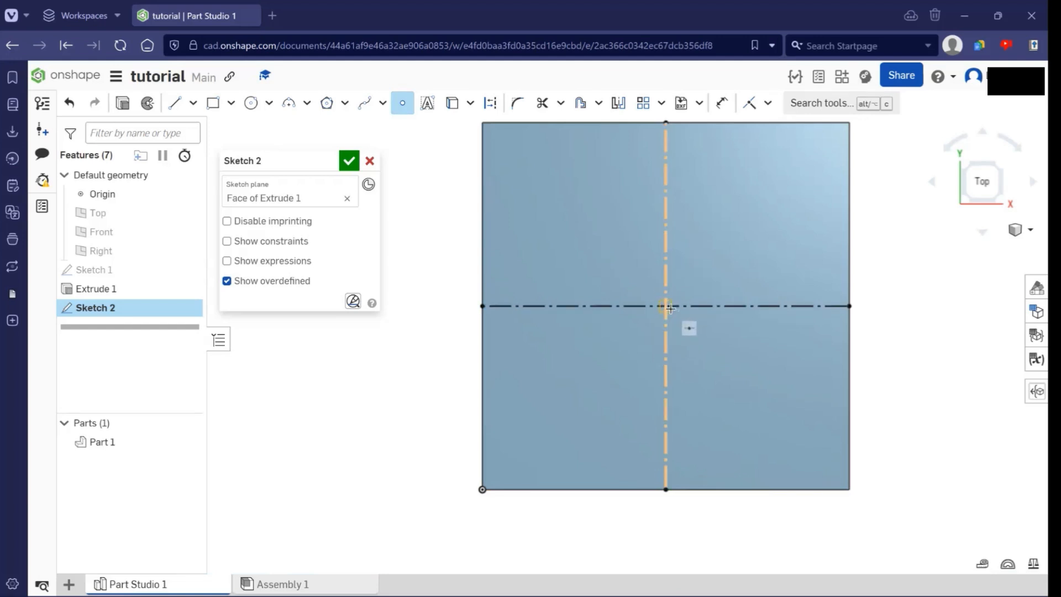
{"action": "middle_click_drag", "start_coordinate": [849, 329], "coordinate": [785, 342]}
{"action": "scroll", "coordinate": [784, 334], "scroll_direction": "down", "scroll_amount": 2}
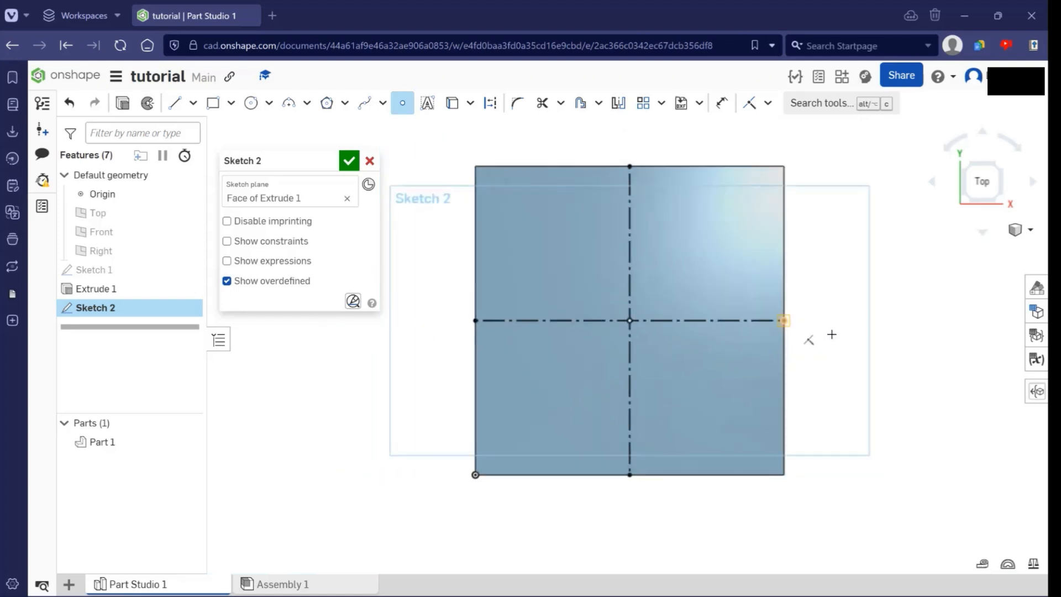
{"action": "scroll", "coordinate": [738, 320], "scroll_direction": "up", "scroll_amount": 1}
{"action": "middle_click_drag", "start_coordinate": [605, 311], "coordinate": [672, 324]}
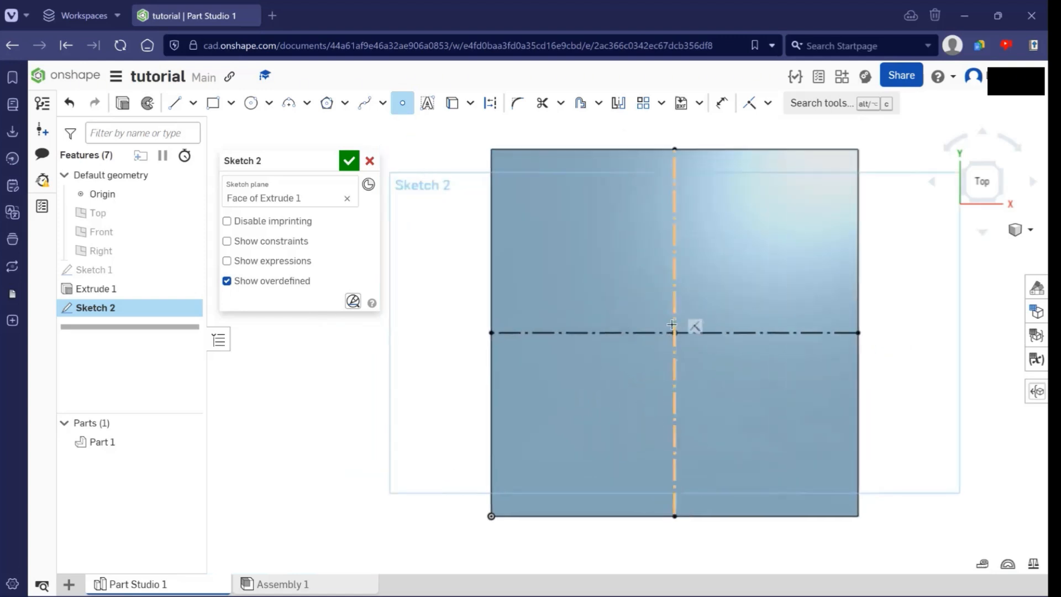
{"action": "scroll", "coordinate": [740, 351], "scroll_direction": "down", "scroll_amount": 1}
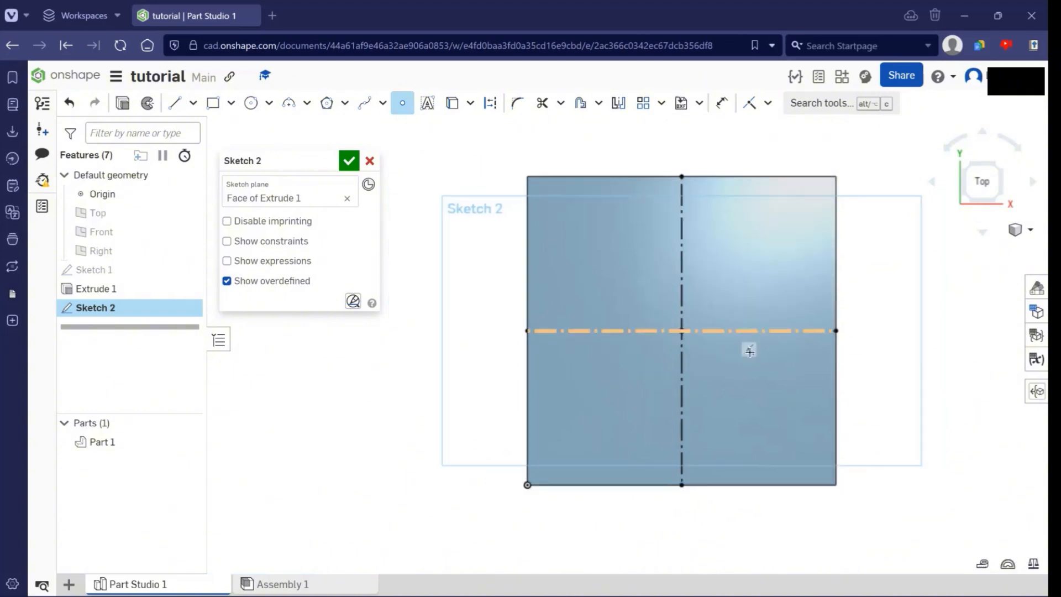
{"action": "middle_click_drag", "start_coordinate": [749, 351], "coordinate": [703, 362]}
{"action": "scroll", "coordinate": [670, 356], "scroll_direction": "up", "scroll_amount": 1}
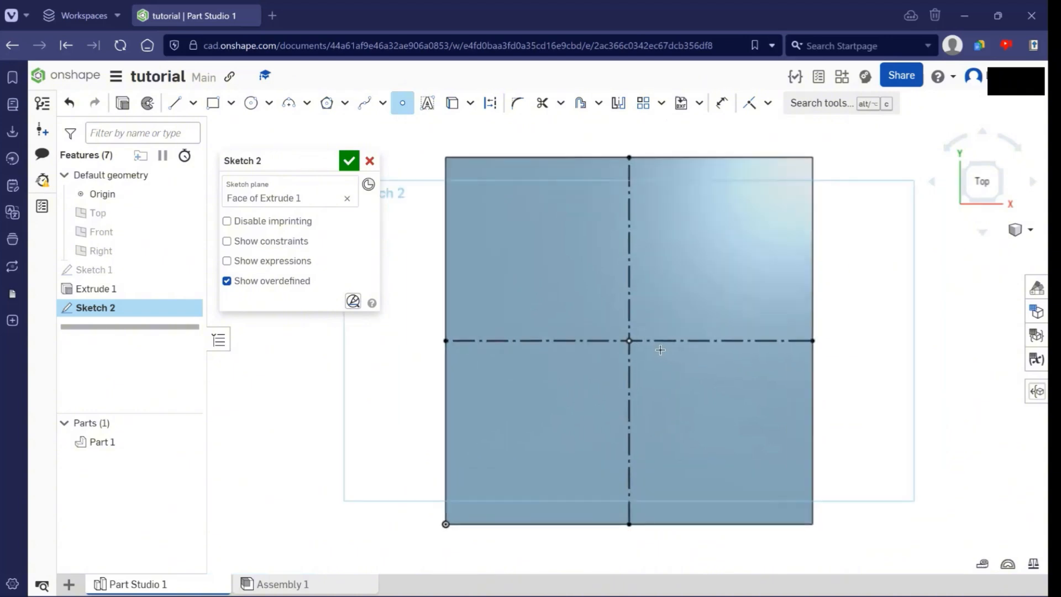
{"action": "left_click", "coordinate": [633, 336]}
- Sketch a circle about 56 mm in diameter centred on the point at the construction lines' intersection
{"action": "left_click", "coordinate": [251, 103]}
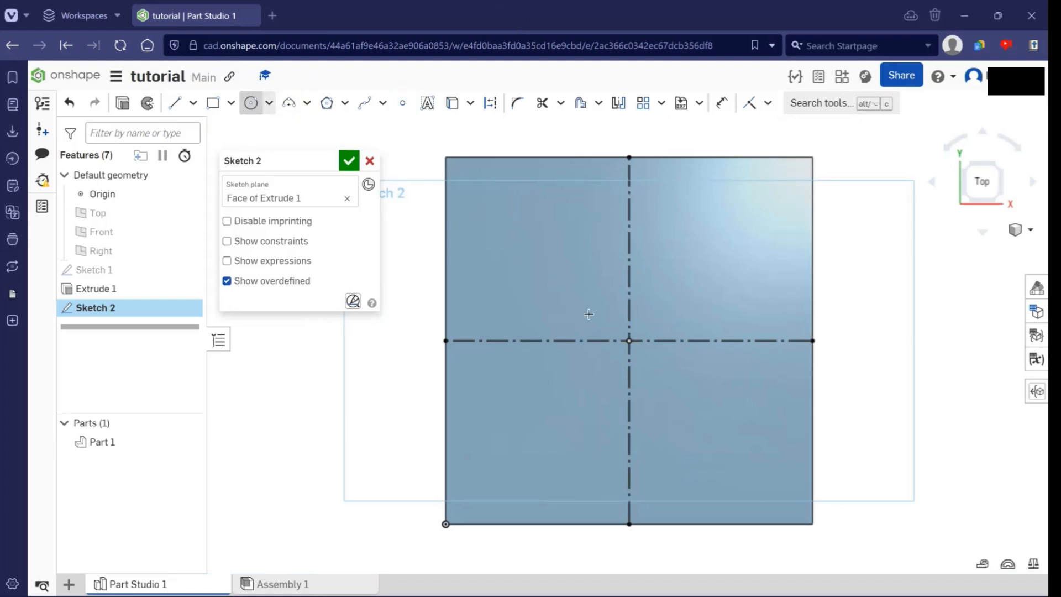
{"action": "left_click", "coordinate": [627, 341]}
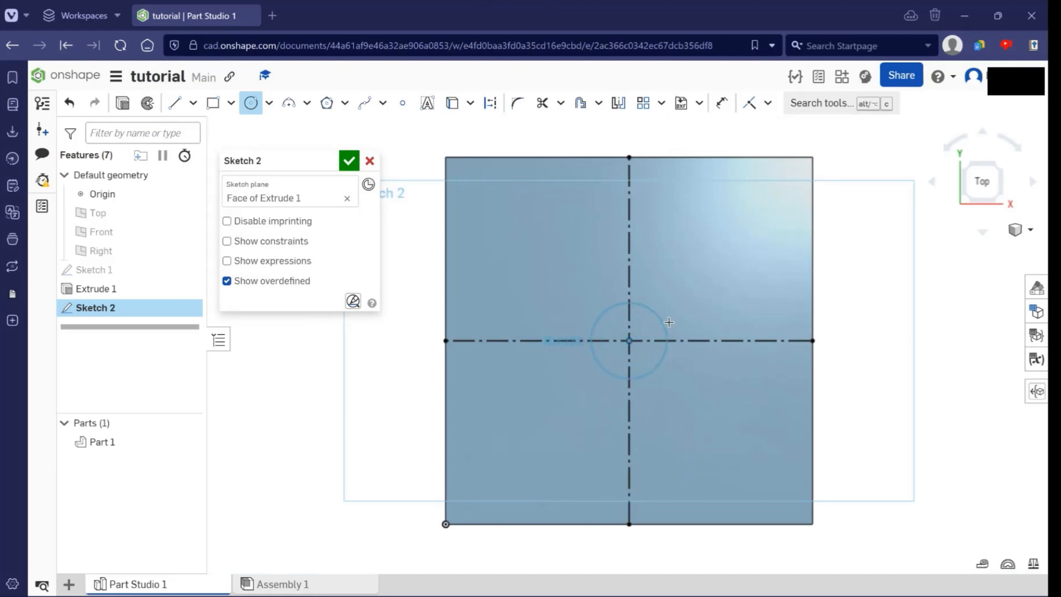
{"action": "left_click", "coordinate": [722, 291]}
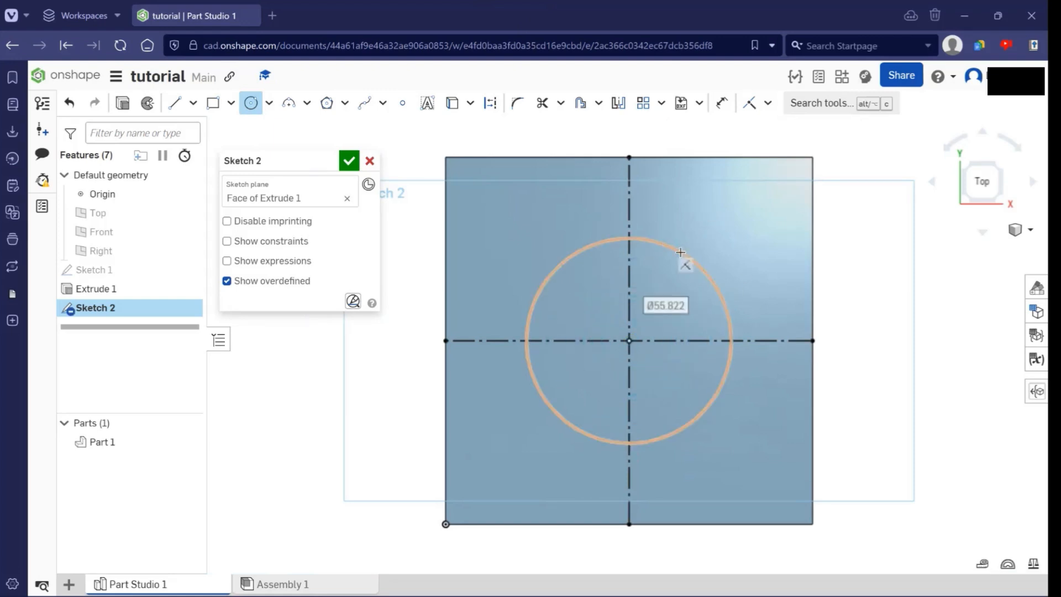
- Dimension the centred circle's diameter to 50 mm
{"action": "key", "text": "d"}
{"action": "left_click", "coordinate": [719, 268]}
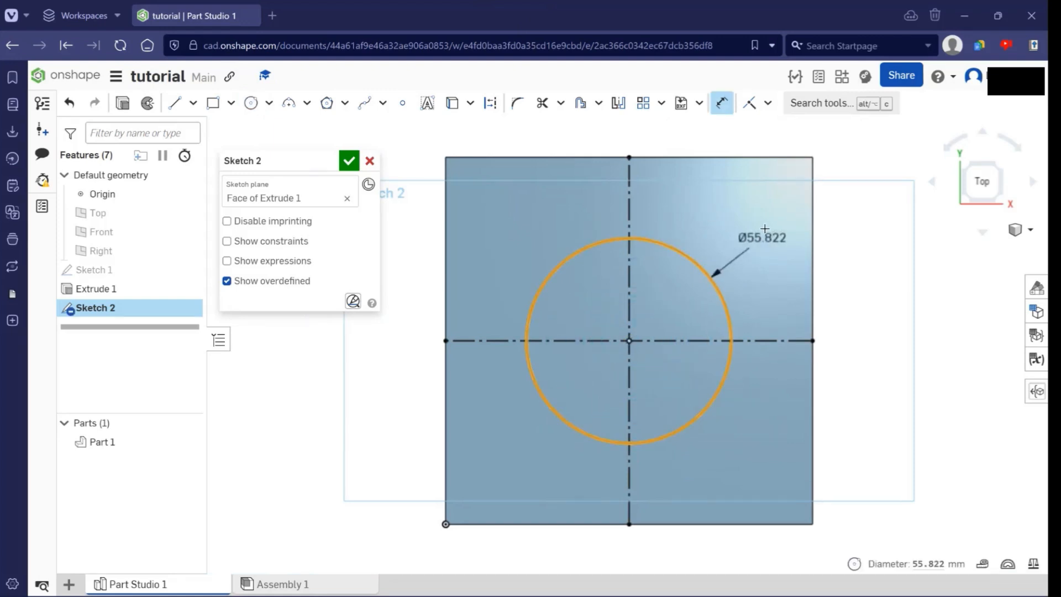
{"action": "left_click", "coordinate": [777, 240]}
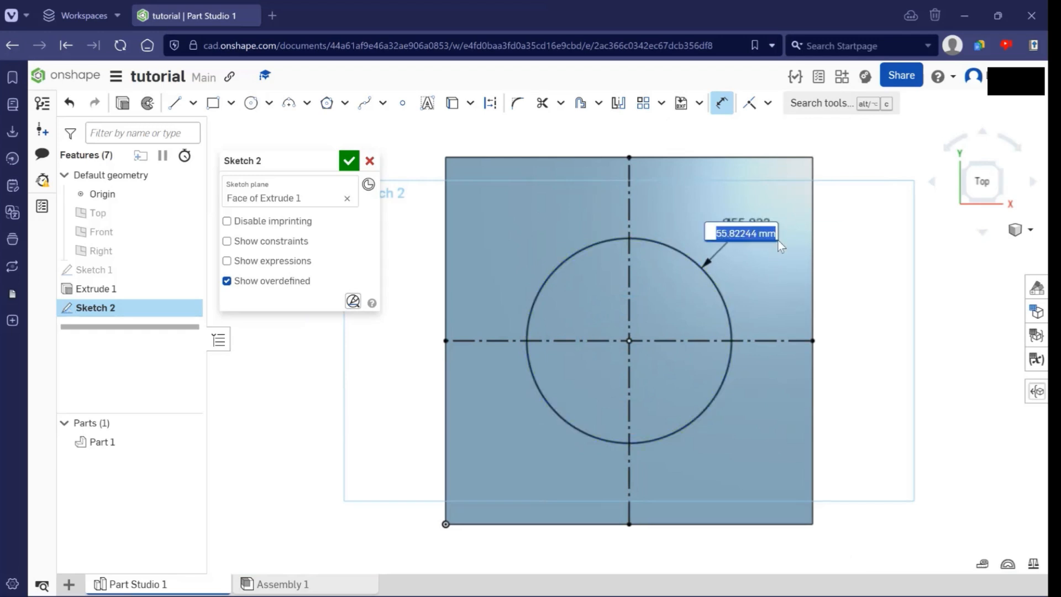
{"action": "type", "text": "50"}
{"action": "key", "text": "Return"}
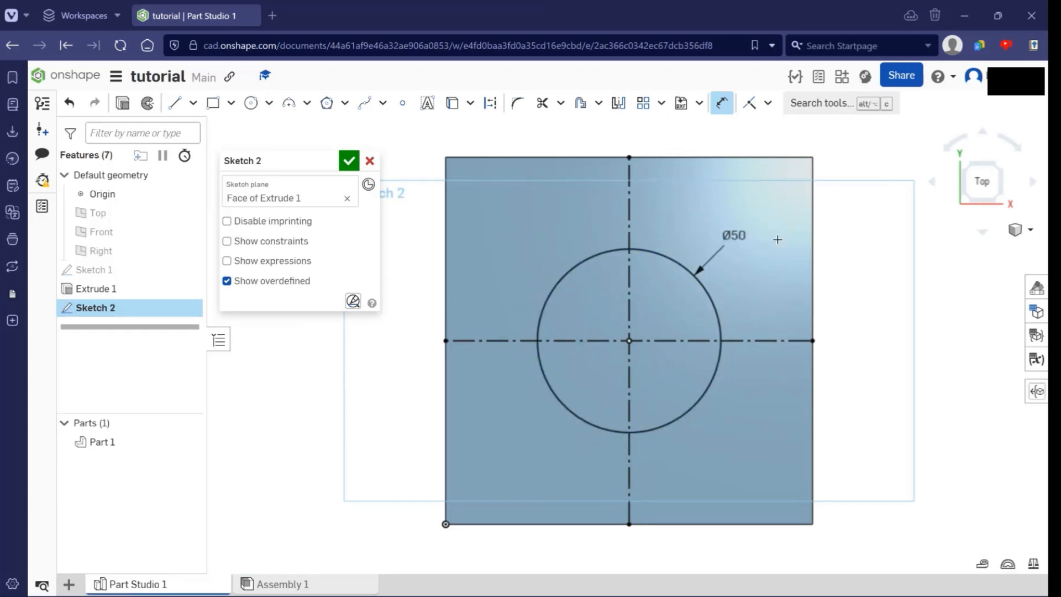
- Accept the finished circle sketch on the cube's top face
{"action": "mouse_move", "coordinate": [849, 301]}
{"action": "right_mouse_down"}
{"action": "mouse_move", "coordinate": [853, 258]}
{"action": "mouse_move", "coordinate": [777, 348]}
{"action": "mouse_move", "coordinate": [802, 360]}
{"action": "right_mouse_up"}
{"action": "mouse_move", "coordinate": [756, 298]}
{"action": "right_mouse_down"}
{"action": "mouse_move", "coordinate": [722, 319]}
{"action": "mouse_move", "coordinate": [719, 347]}
{"action": "mouse_move", "coordinate": [742, 384]}
{"action": "mouse_move", "coordinate": [770, 372]}
{"action": "mouse_move", "coordinate": [729, 385]}
{"action": "mouse_move", "coordinate": [749, 361]}
{"action": "right_mouse_up"}
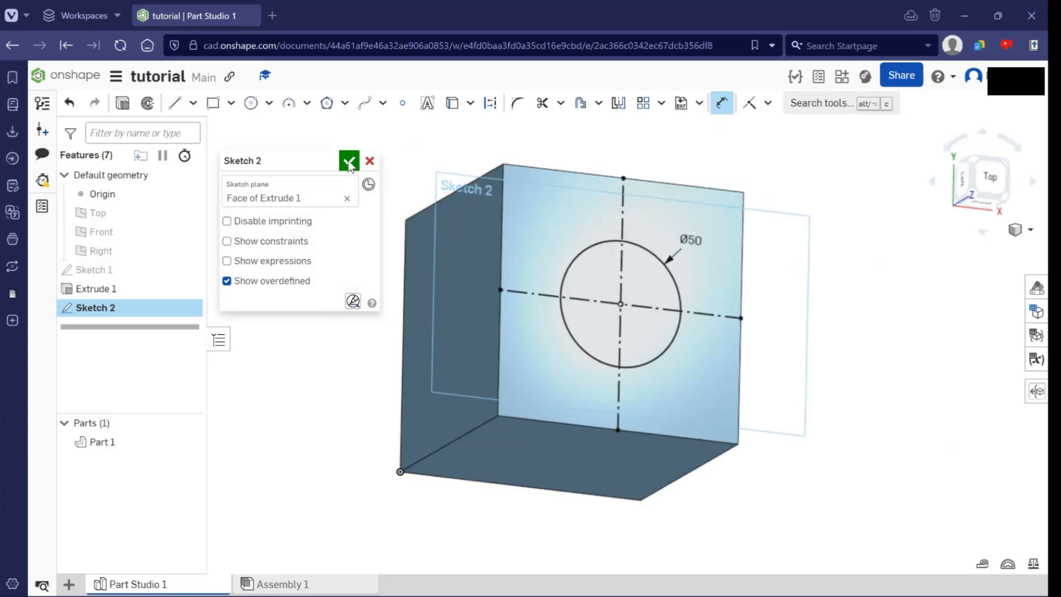
{"action": "left_click", "coordinate": [348, 161]}
- Start an Extrude of the 50 mm circle region on the cube's top face with the Add operation
{"action": "right_click_drag", "start_coordinate": [726, 276], "coordinate": [654, 295]}
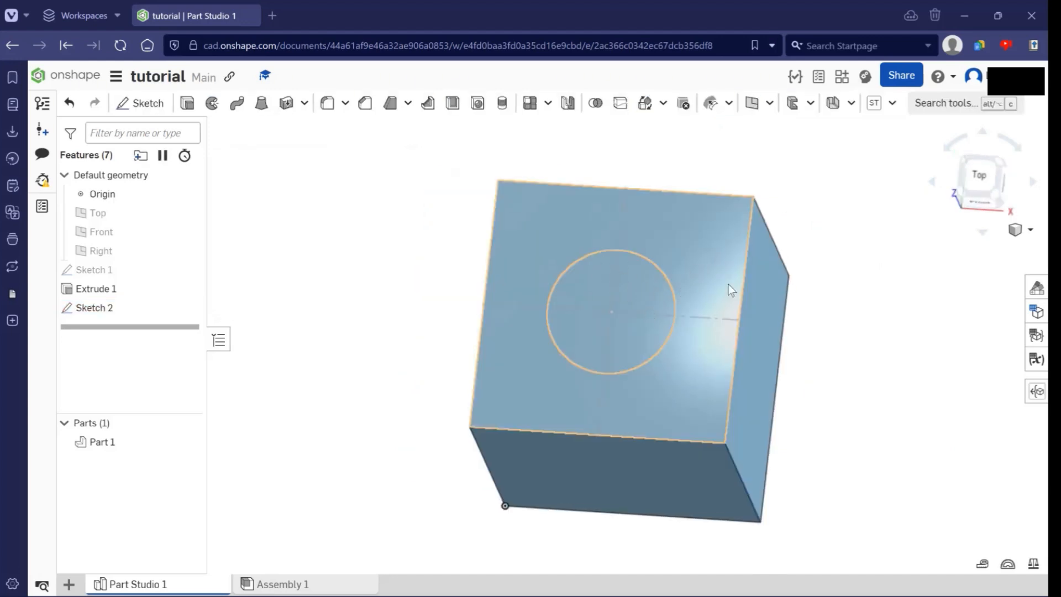
{"action": "mouse_move", "coordinate": [731, 289]}
{"action": "right_mouse_down"}
{"action": "mouse_move", "coordinate": [759, 277]}
{"action": "mouse_move", "coordinate": [721, 271]}
{"action": "mouse_move", "coordinate": [752, 291]}
{"action": "right_mouse_up"}
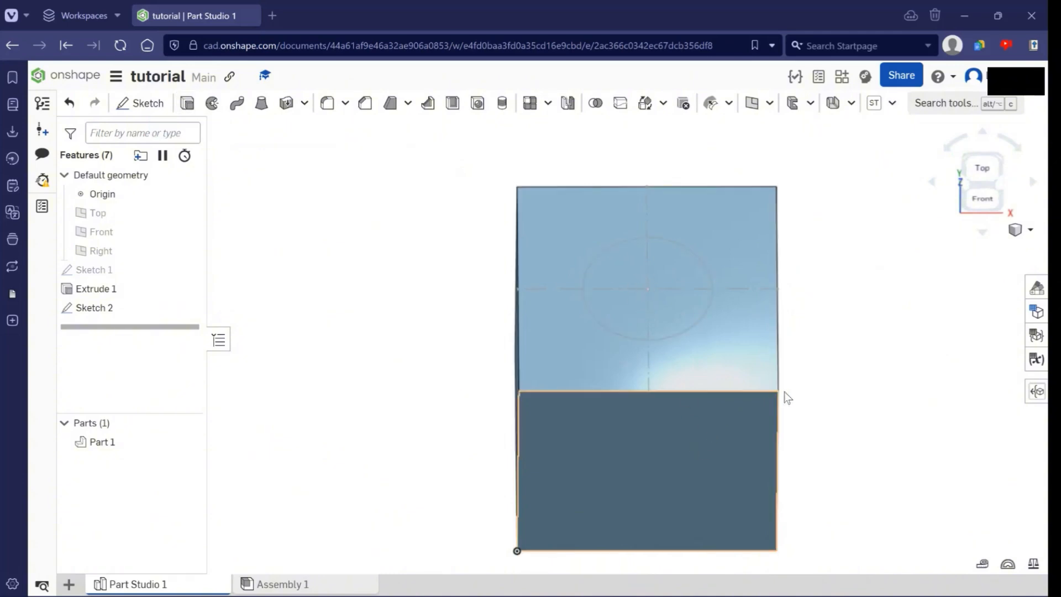
{"action": "left_click", "coordinate": [186, 103]}
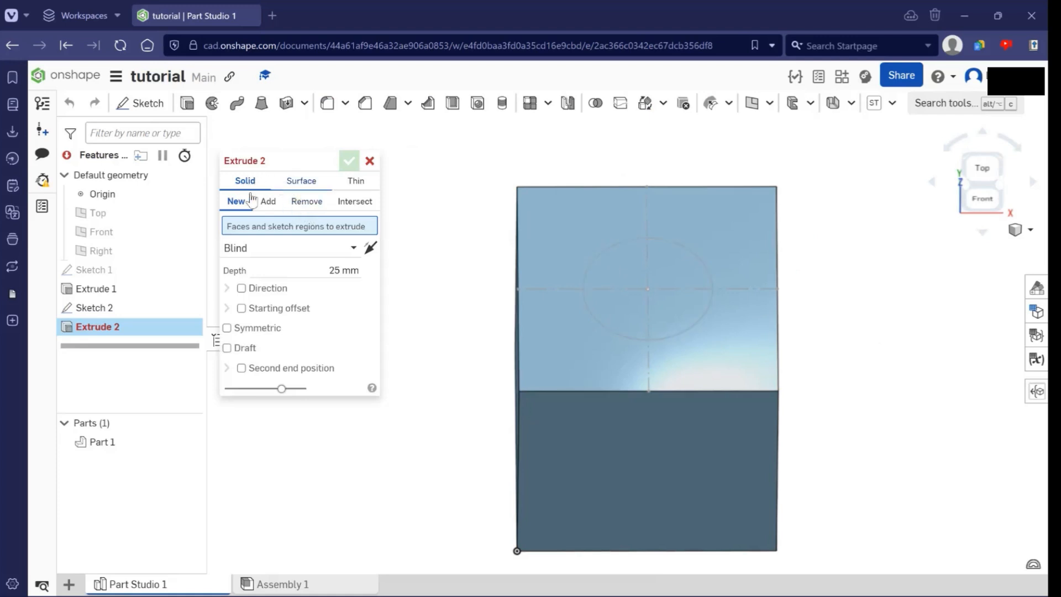
{"action": "left_click", "coordinate": [318, 208]}
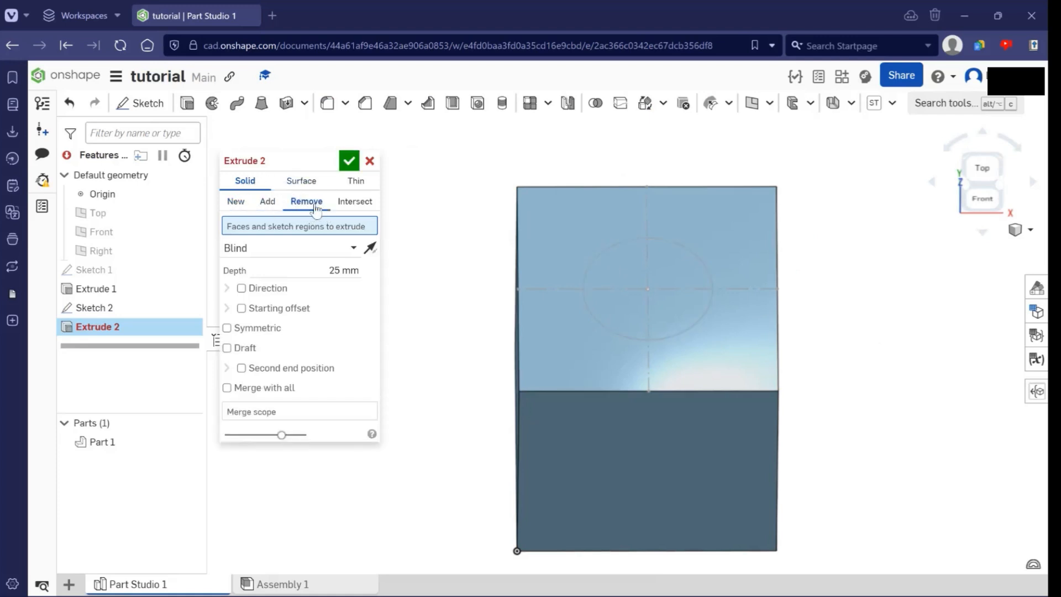
{"action": "middle_click_drag", "start_coordinate": [782, 353], "coordinate": [806, 335]}
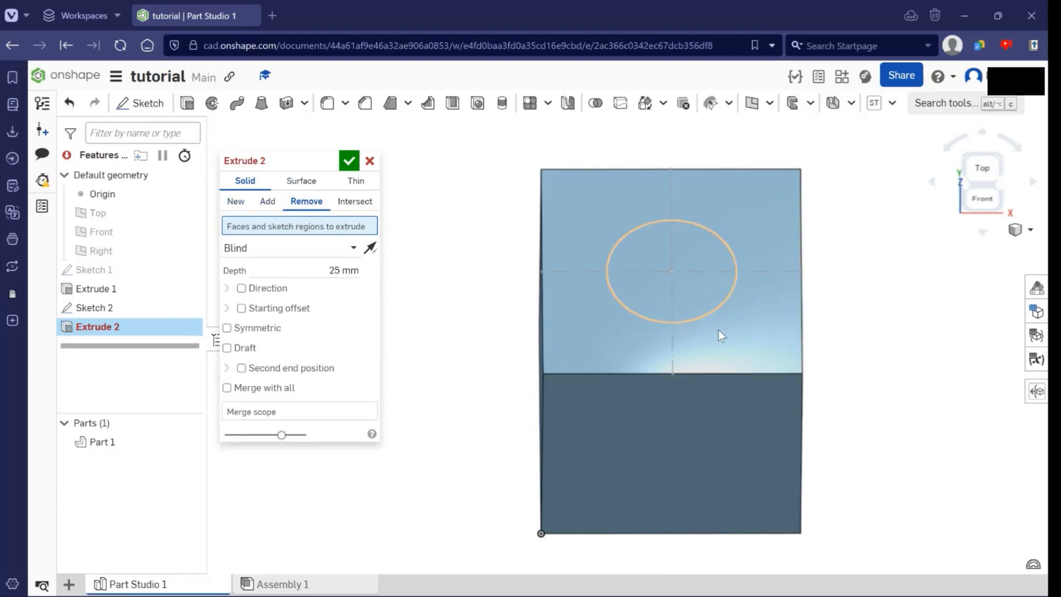
{"action": "right_click_drag", "start_coordinate": [705, 332], "coordinate": [717, 331]}
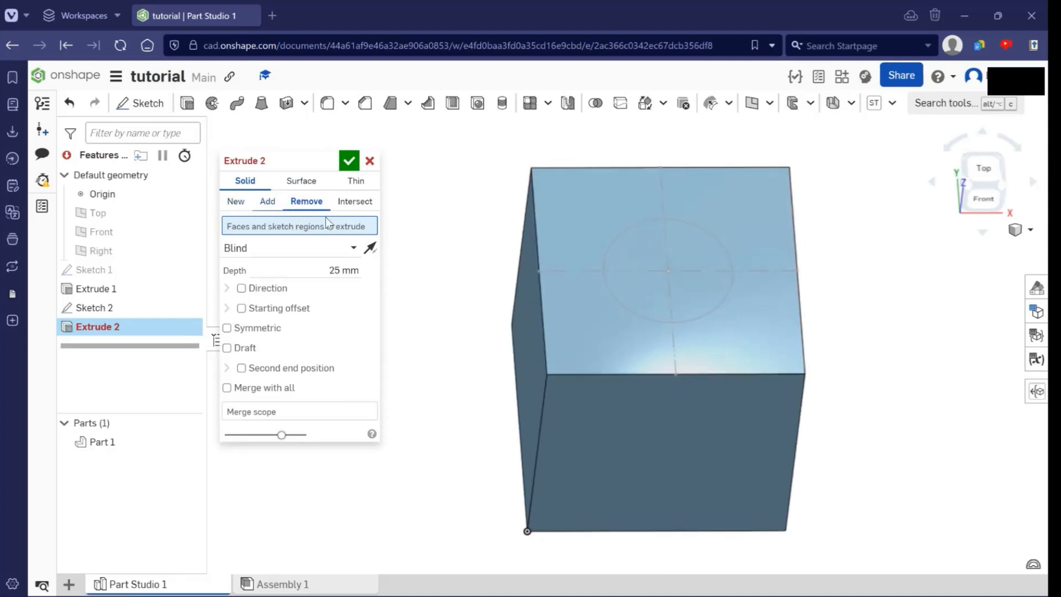
{"action": "left_click", "coordinate": [267, 201]}
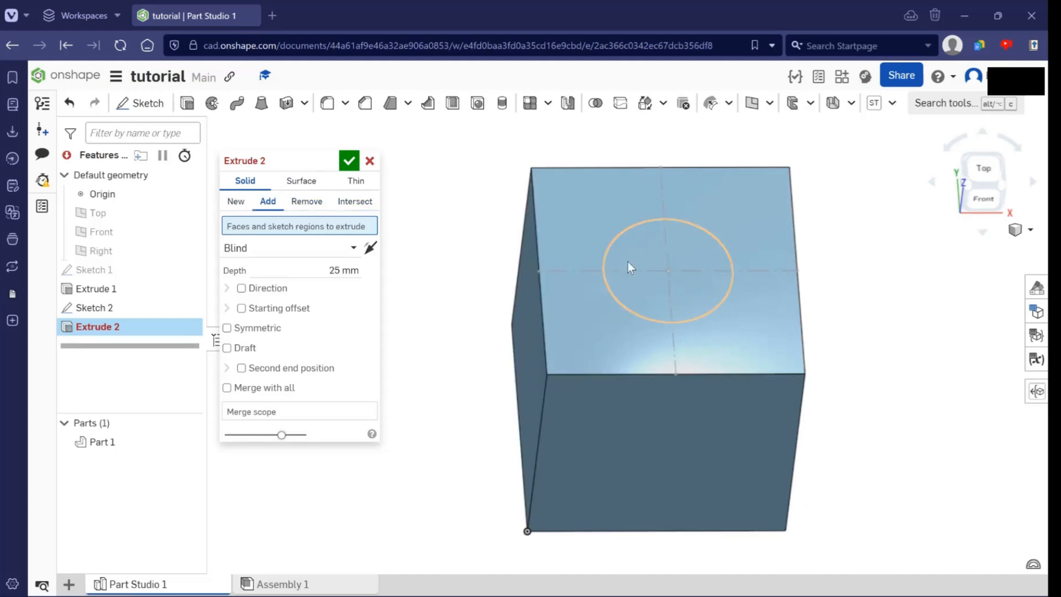
{"action": "mouse_move", "coordinate": [630, 267]}
{"action": "right_mouse_down"}
{"action": "mouse_move", "coordinate": [738, 266]}
{"action": "mouse_move", "coordinate": [589, 248]}
{"action": "right_mouse_up"}
{"action": "left_click", "coordinate": [649, 254]}
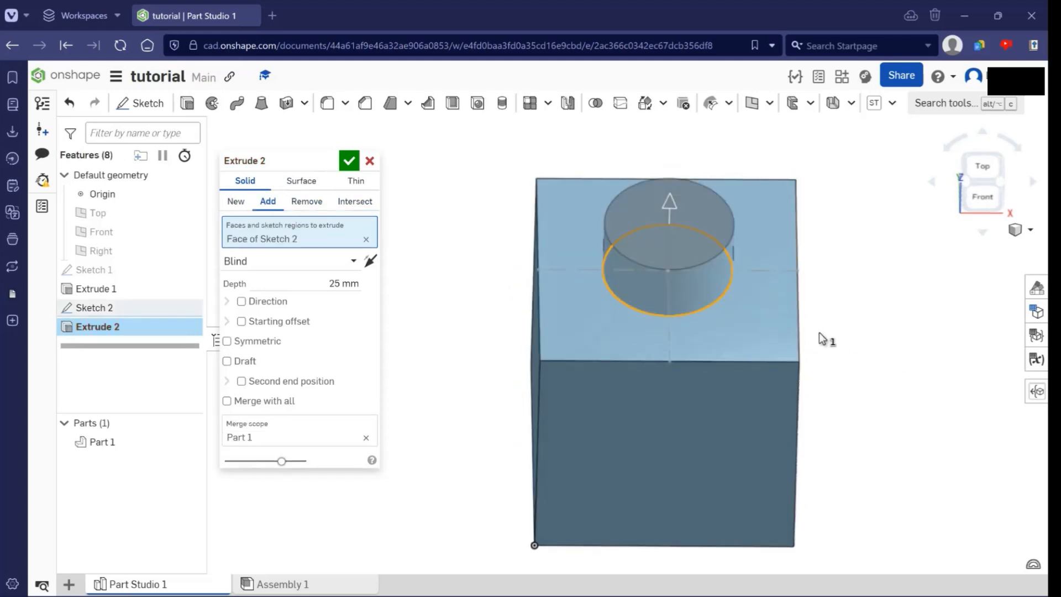
- Raise the circle's extrusion depth to 57.2 mm and switch the operation to New
{"action": "right_click_drag", "start_coordinate": [819, 319], "coordinate": [878, 251]}
{"action": "left_click_drag", "start_coordinate": [676, 197], "coordinate": [732, 181]}
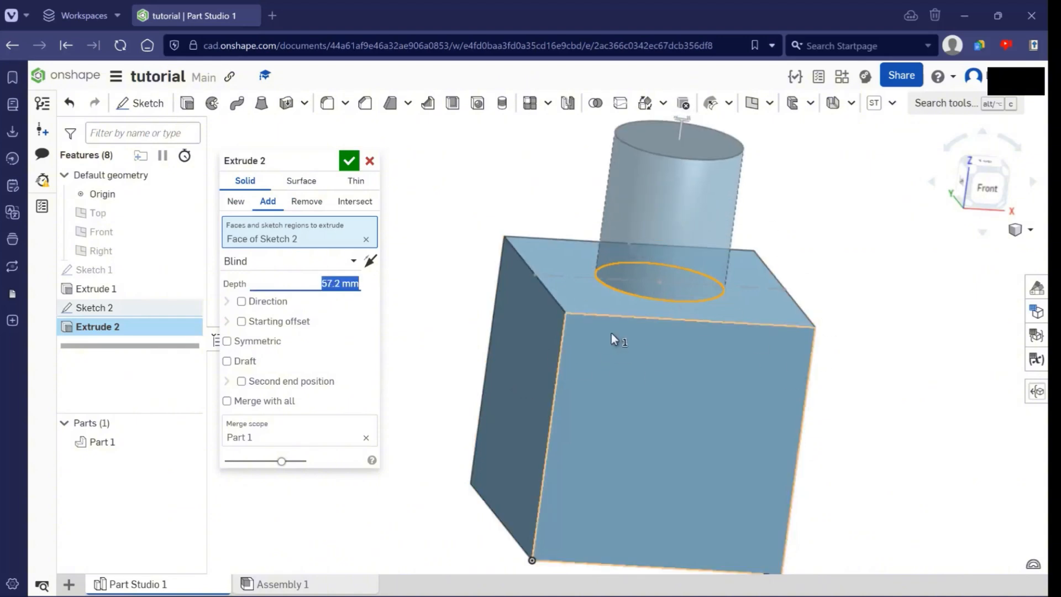
{"action": "left_click", "coordinate": [237, 202]}
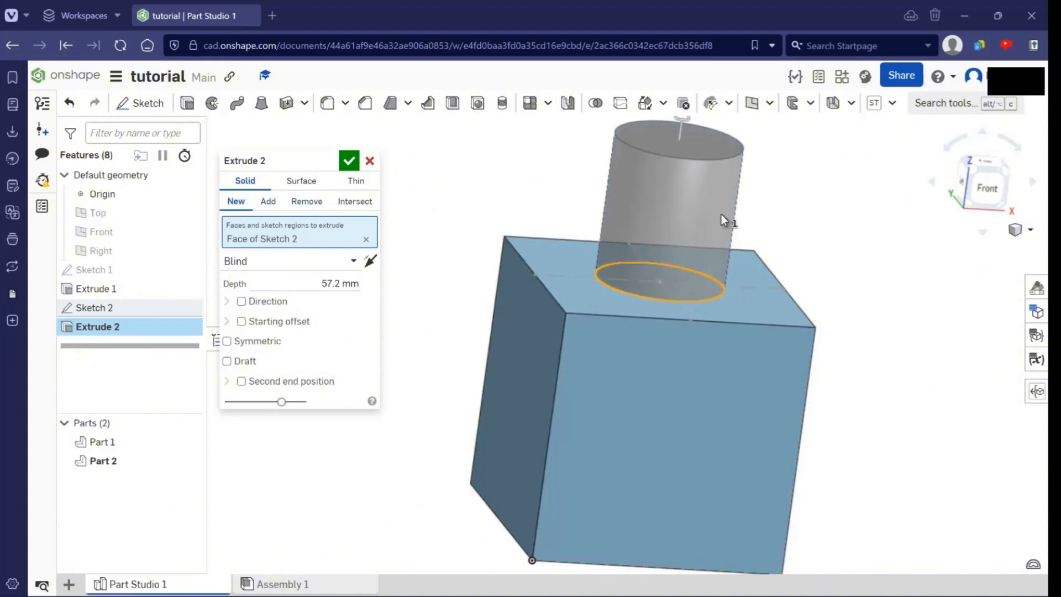
{"action": "right_click_drag", "start_coordinate": [723, 220], "coordinate": [747, 203]}
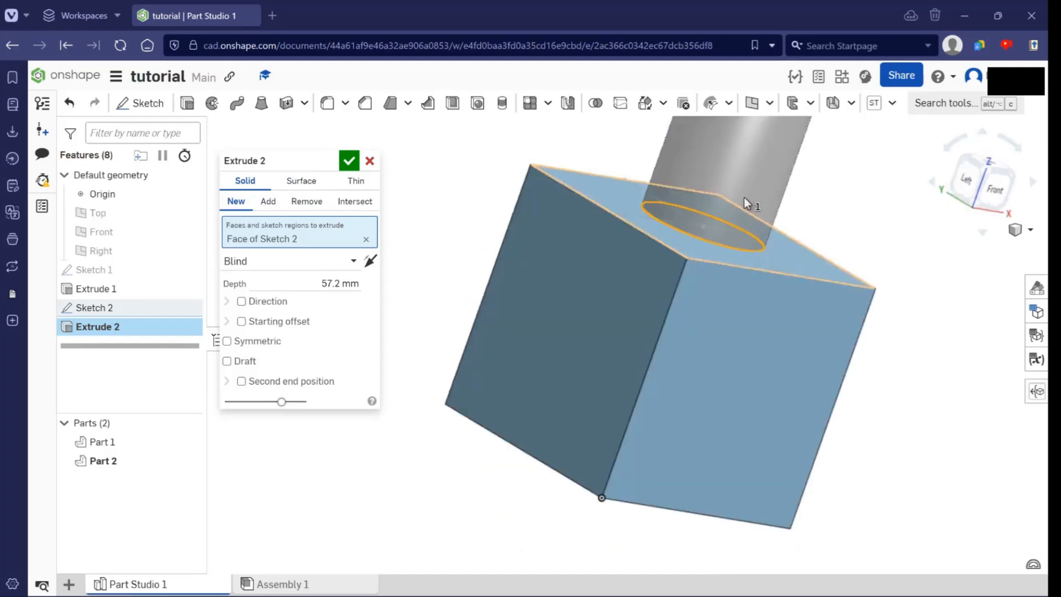
{"action": "middle_click_drag", "start_coordinate": [744, 198], "coordinate": [656, 280]}
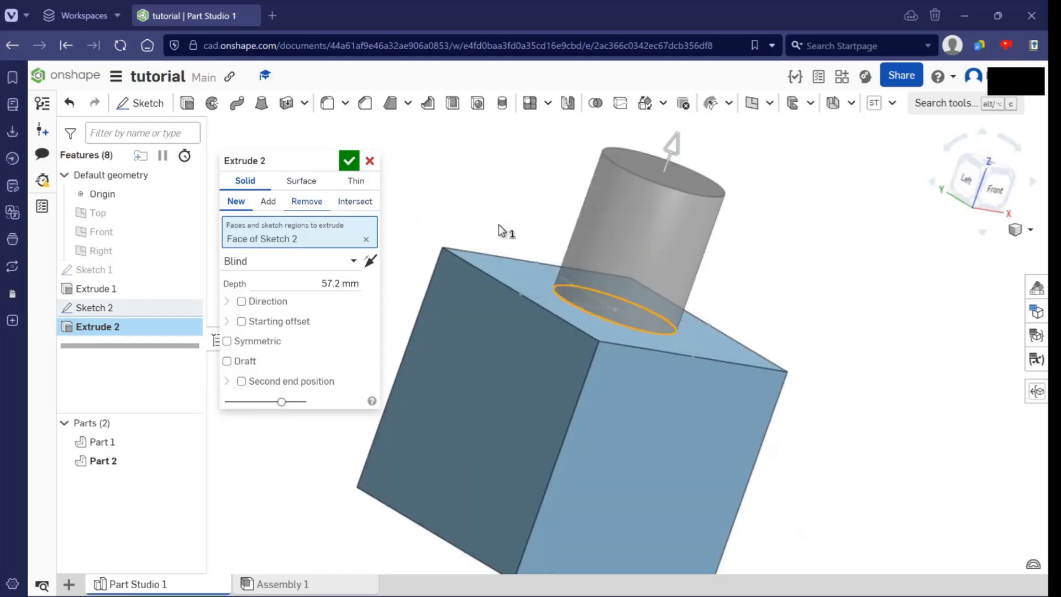
- Switch the circle's extrusion to the Remove operation so it cuts into the cube
{"action": "left_click", "coordinate": [307, 202]}
{"action": "mouse_move", "coordinate": [883, 304]}
{"action": "right_mouse_down"}
{"action": "mouse_move", "coordinate": [852, 339]}
{"action": "mouse_move", "coordinate": [664, 322]}
{"action": "mouse_move", "coordinate": [698, 303]}
{"action": "right_mouse_up"}
{"action": "scroll", "coordinate": [664, 323], "scroll_direction": "up", "scroll_amount": 3}
{"action": "mouse_move", "coordinate": [702, 342]}
{"action": "right_mouse_down"}
{"action": "mouse_move", "coordinate": [828, 339]}
{"action": "mouse_move", "coordinate": [639, 442]}
{"action": "right_mouse_up"}
{"action": "scroll", "coordinate": [887, 351], "scroll_direction": "down", "scroll_amount": 3}
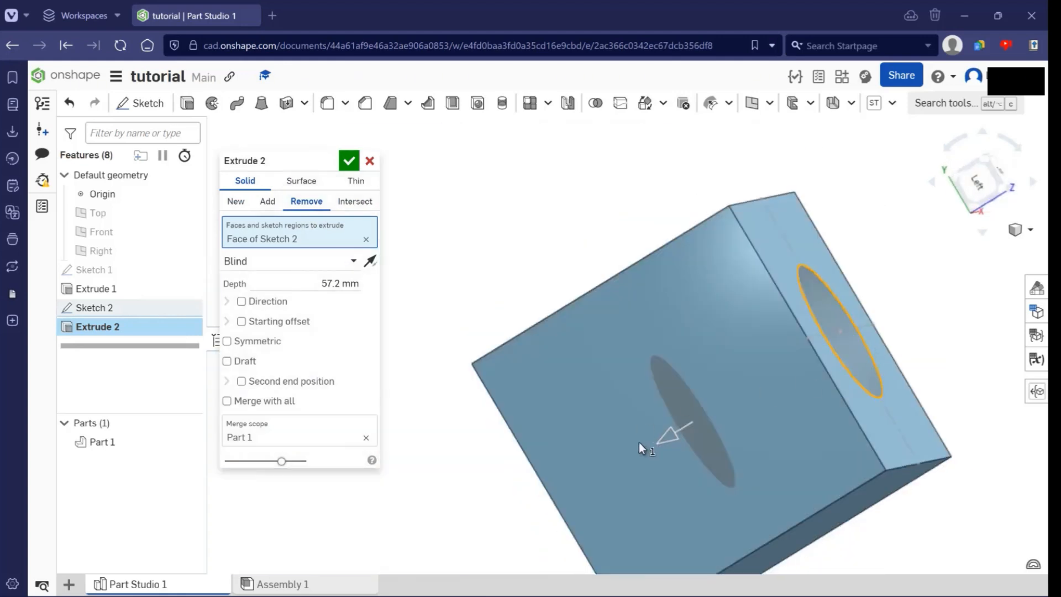
- Deepen the blind circular cut to 190.3 mm, past the far side of the cube
{"action": "left_click_drag", "start_coordinate": [652, 441], "coordinate": [713, 431]}
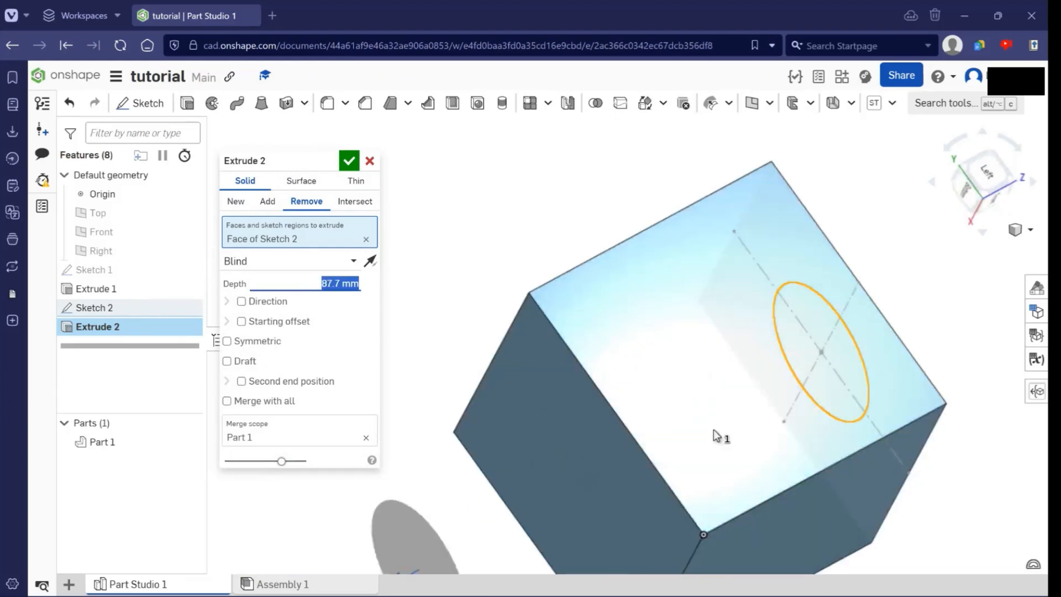
{"action": "right_click_drag", "start_coordinate": [700, 459], "coordinate": [938, 359]}
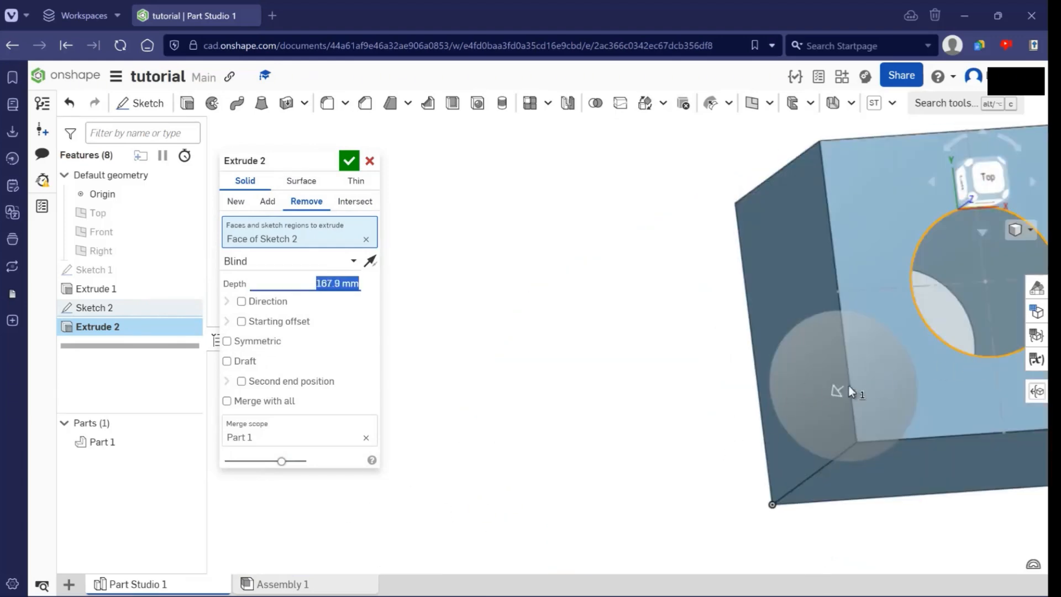
{"action": "scroll", "coordinate": [862, 376], "scroll_direction": "down", "scroll_amount": 4}
{"action": "right_click_drag", "start_coordinate": [779, 327], "coordinate": [625, 332]}
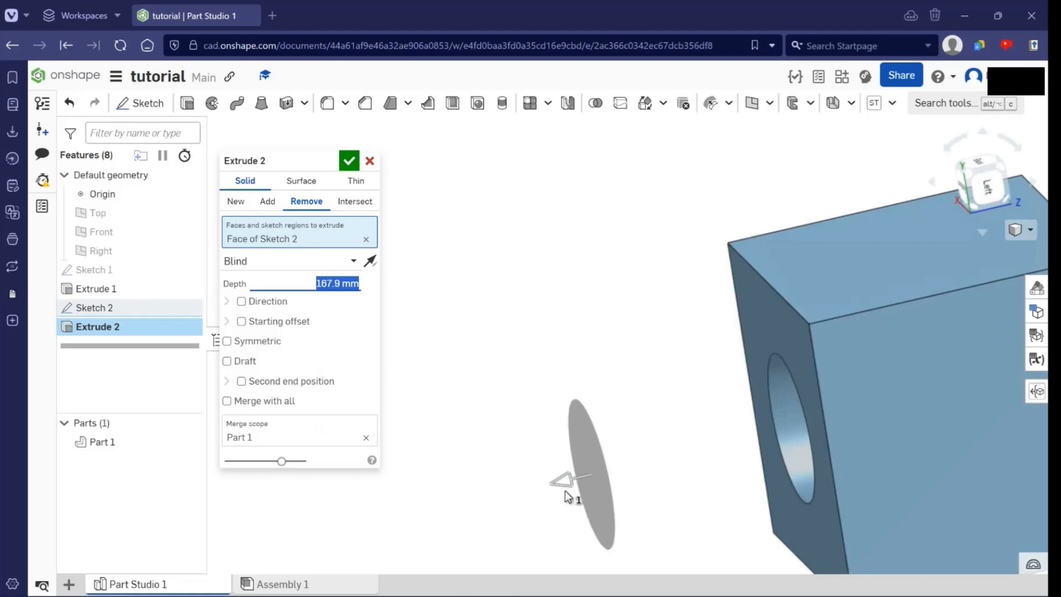
{"action": "left_click_drag", "start_coordinate": [571, 492], "coordinate": [504, 480]}
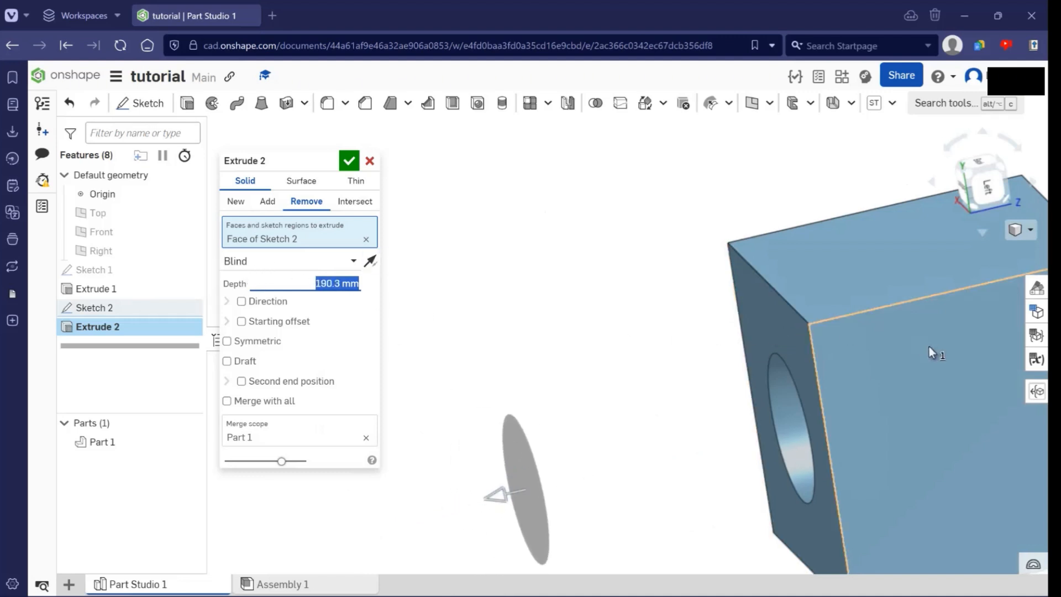
{"action": "right_click_drag", "start_coordinate": [976, 361], "coordinate": [918, 331]}
{"action": "right_click_drag", "start_coordinate": [769, 331], "coordinate": [497, 331]}
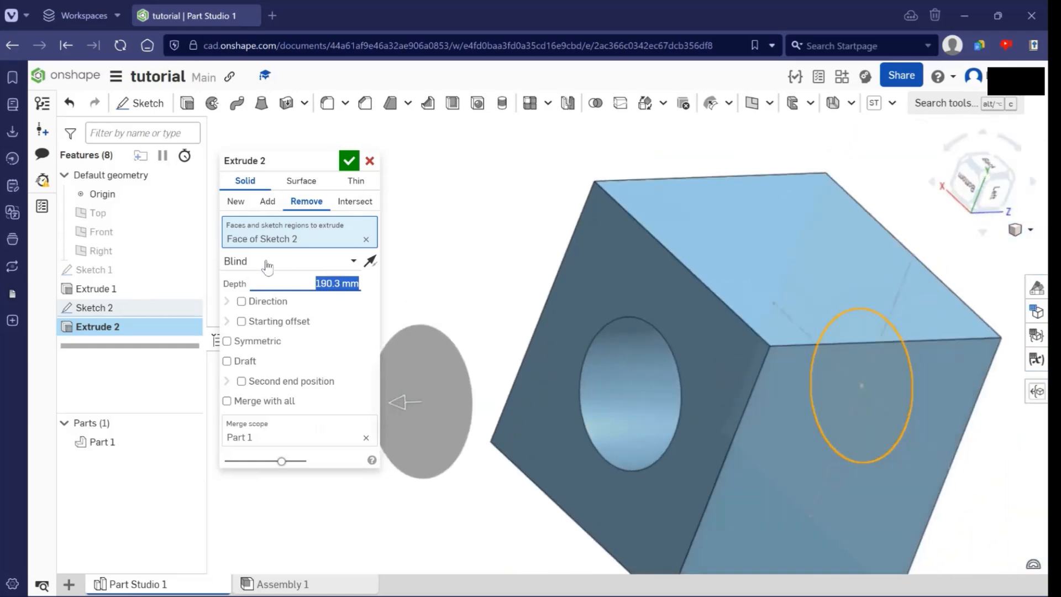
- Set the cut's end type to Up to face and pick the cube's face opposite the sketch
{"action": "left_click", "coordinate": [267, 261]}
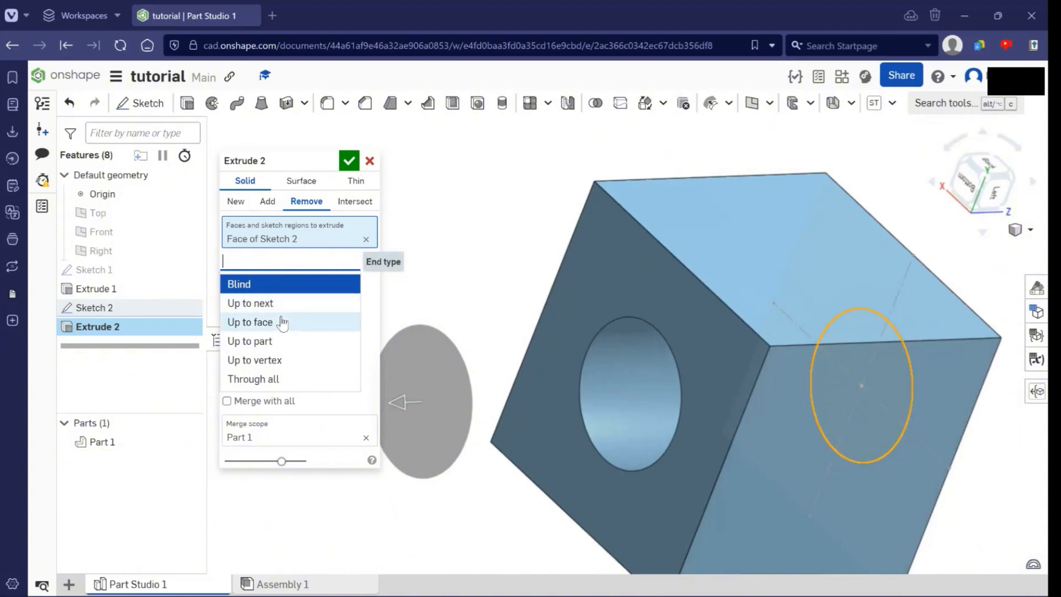
{"action": "left_click", "coordinate": [327, 330]}
{"action": "right_click_drag", "start_coordinate": [737, 358], "coordinate": [936, 328]}
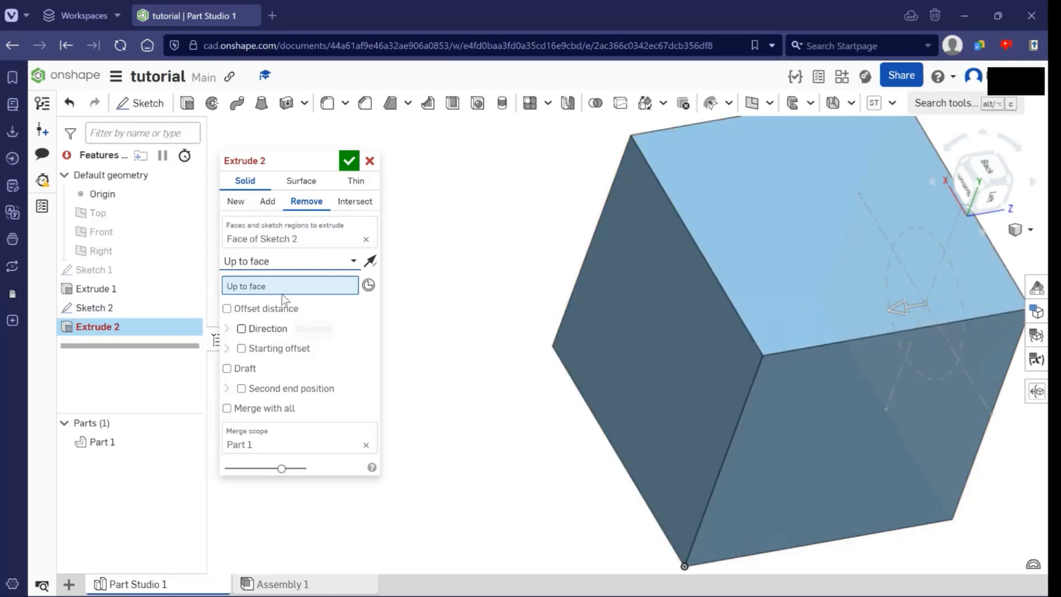
{"action": "left_click", "coordinate": [677, 296]}
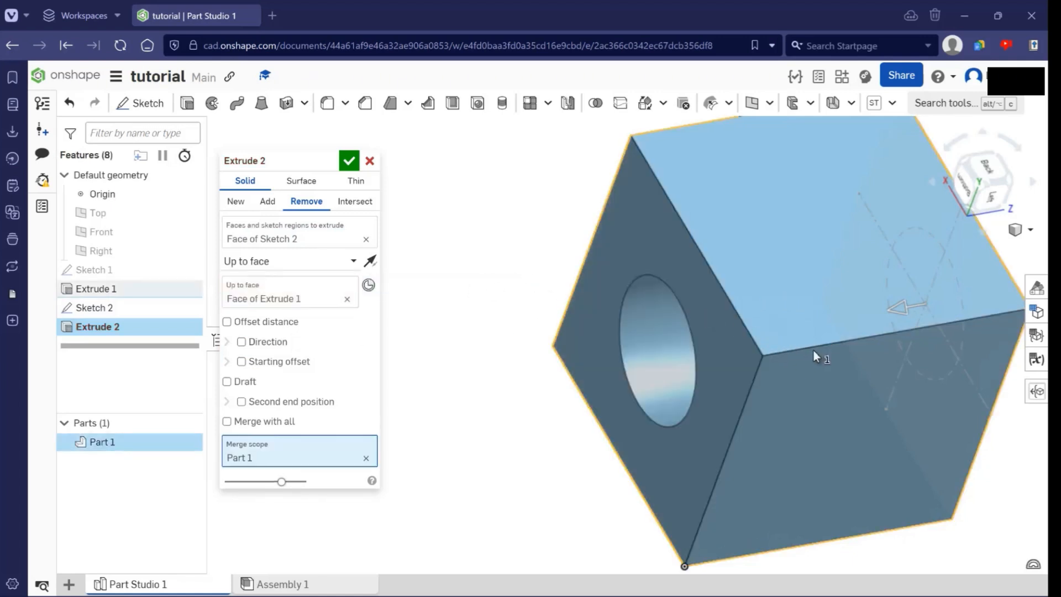
- Accept the extruded cut that makes the circular hole through the cube
{"action": "right_click_drag", "start_coordinate": [815, 355], "coordinate": [928, 254]}
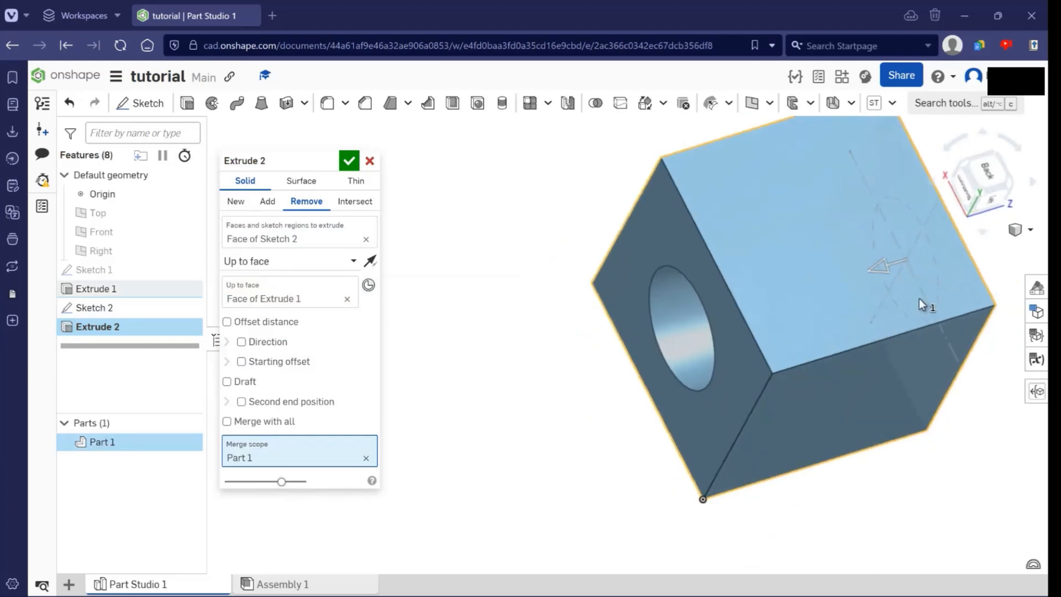
{"action": "right_click_drag", "start_coordinate": [926, 303], "coordinate": [930, 267]}
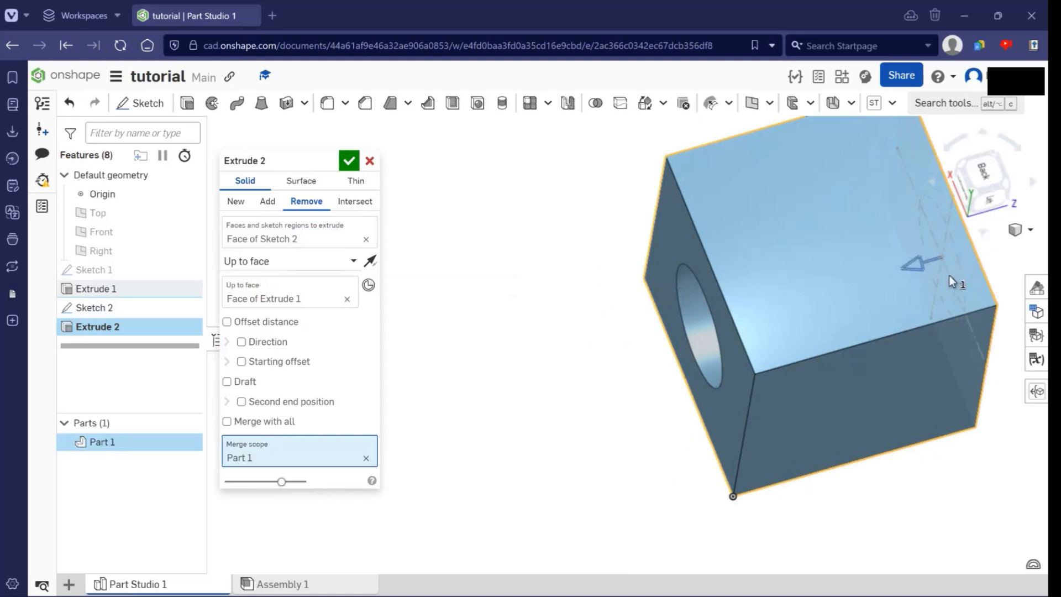
{"action": "right_click_drag", "start_coordinate": [950, 280], "coordinate": [851, 330]}
{"action": "right_click_drag", "start_coordinate": [923, 315], "coordinate": [923, 386]}
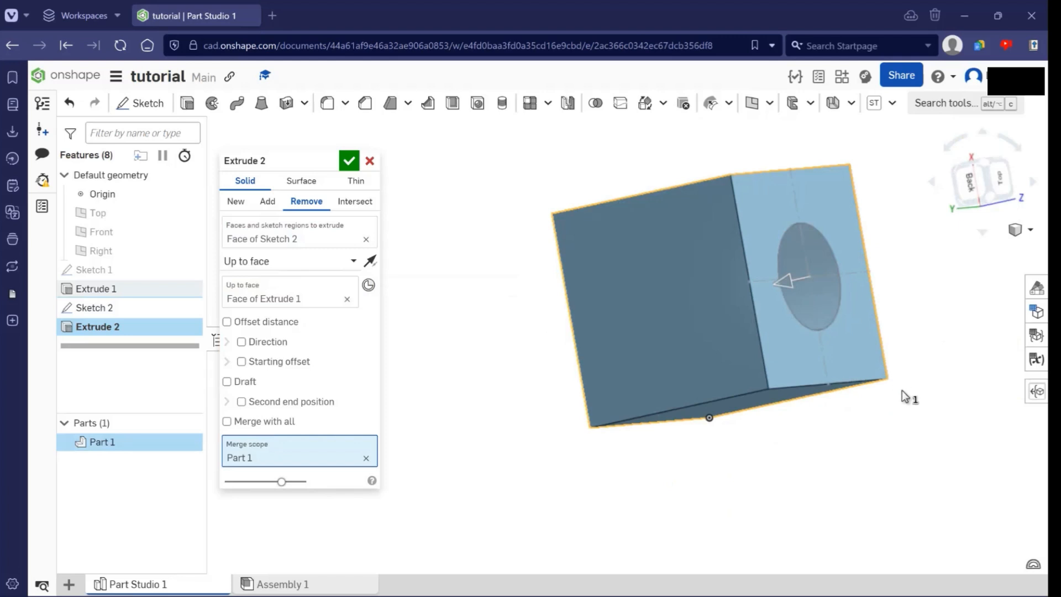
{"action": "right_click_drag", "start_coordinate": [757, 291], "coordinate": [716, 223]}
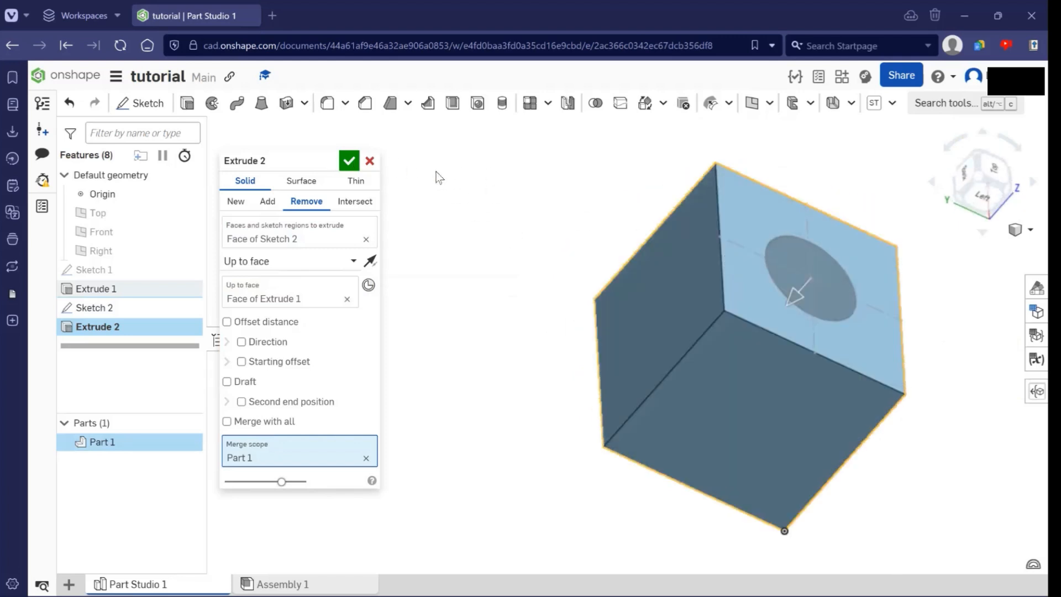
{"action": "right_click_drag", "start_coordinate": [862, 315], "coordinate": [835, 304]}
{"action": "key", "text": "Return"}
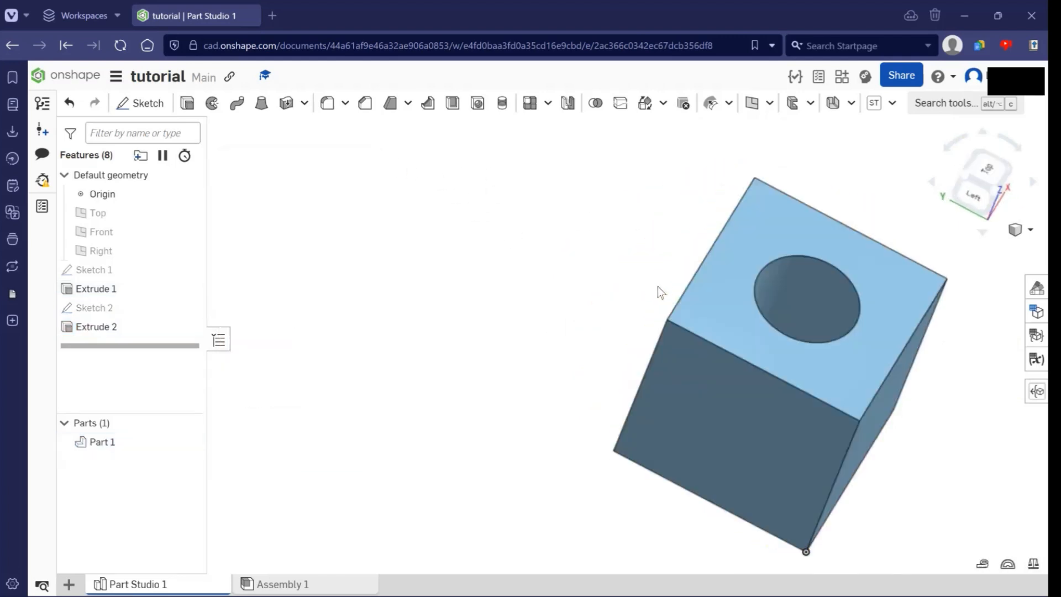
{"action": "right_click_drag", "start_coordinate": [699, 324], "coordinate": [617, 287]}
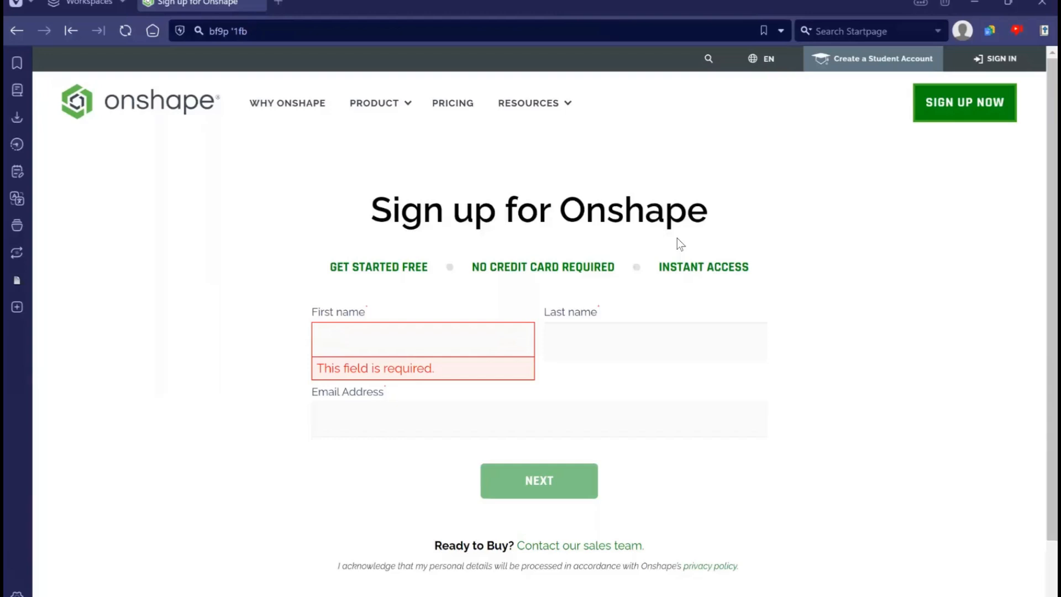
- Switch to the browser window with the Onshape sign-up page and enter the address cad.onshape.com
{"action": "left_click", "coordinate": [289, 30]}
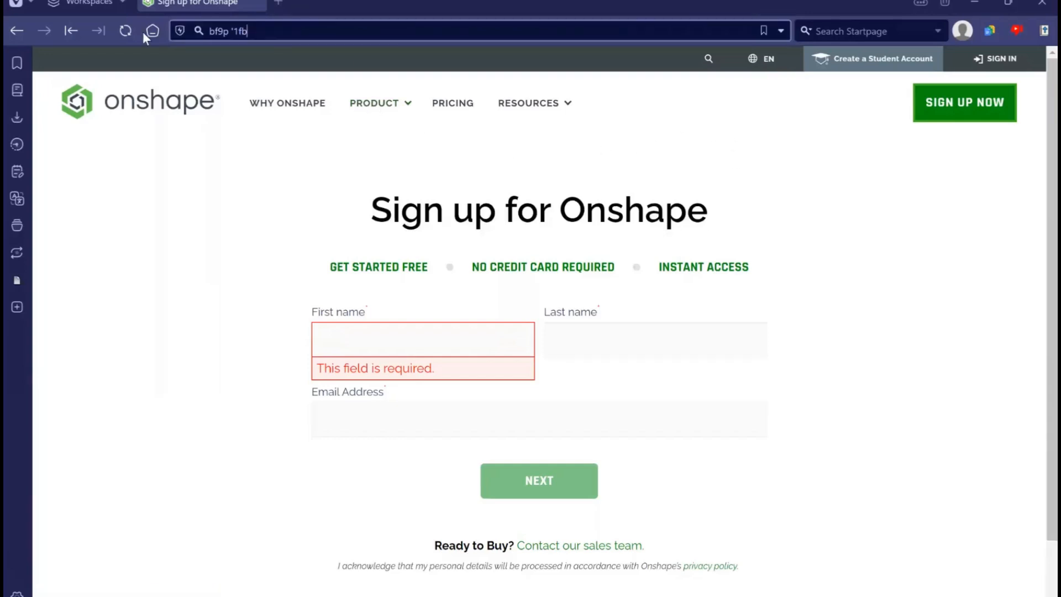
{"action": "key", "text": "BackSpace"}
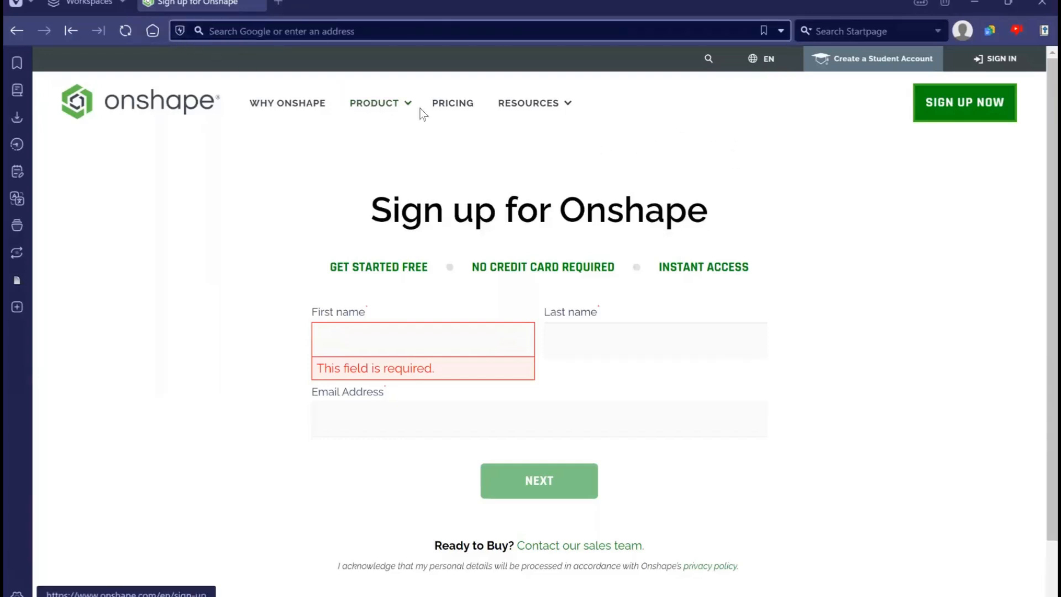
{"action": "type", "text": "cad.onshape.com/"}
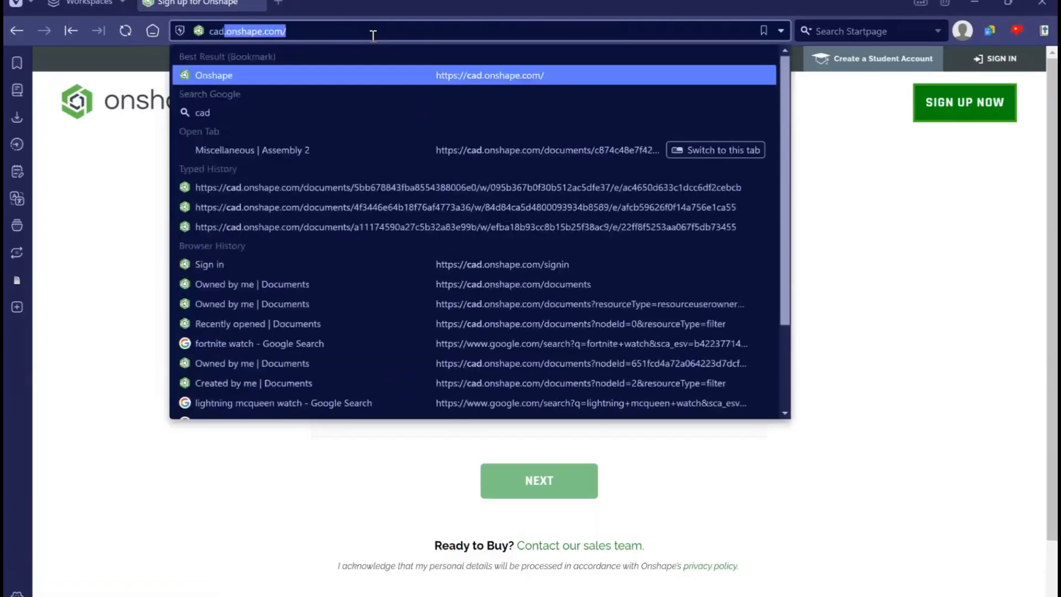
{"action": "key", "text": "Return"}
{"action": "left_click", "coordinate": [400, 32]}
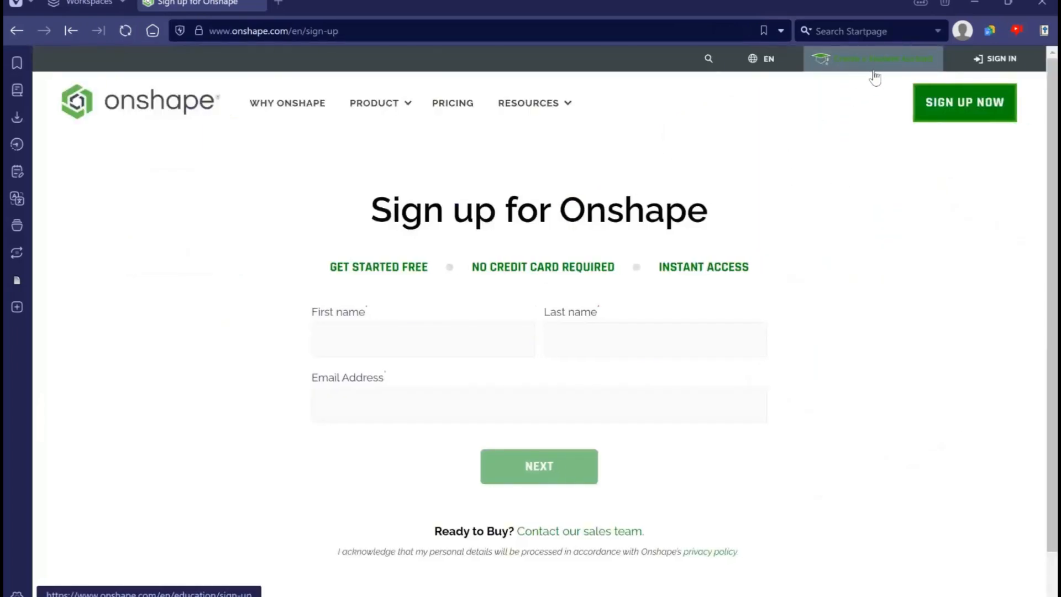
- Open the Onshape student account sign-up and choose Student as the best description
{"action": "left_click", "coordinate": [896, 59]}
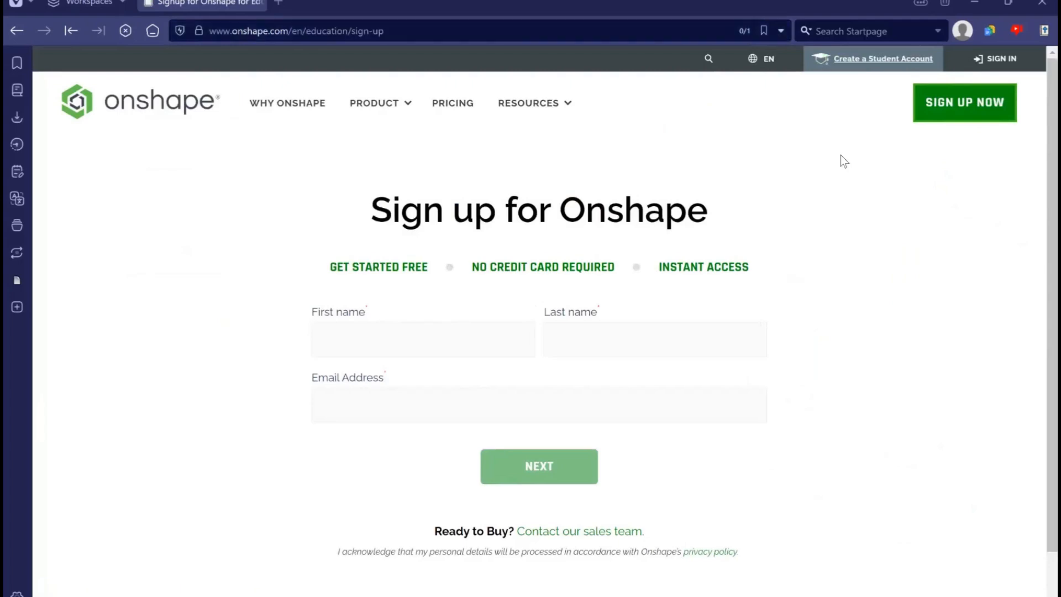
{"action": "scroll", "coordinate": [813, 228], "scroll_direction": "down", "scroll_amount": 3}
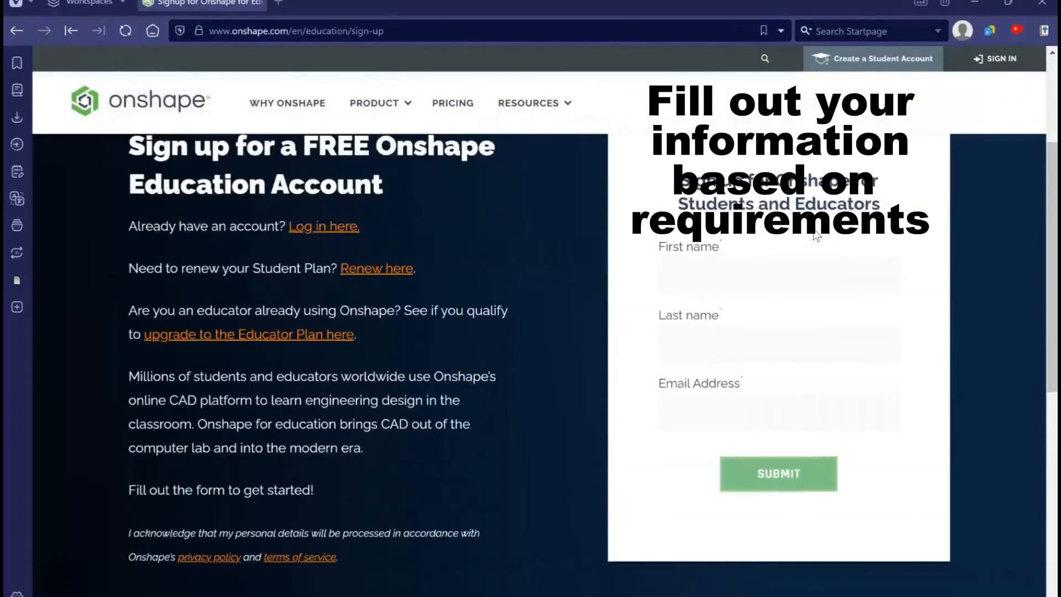
{"action": "left_click", "coordinate": [732, 269]}
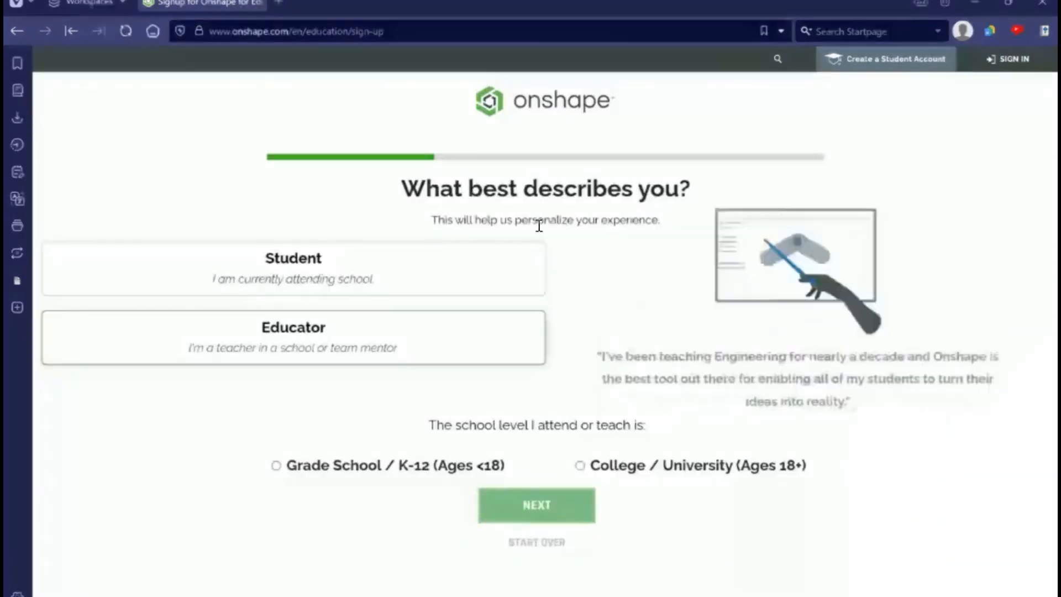
{"action": "left_click", "coordinate": [452, 265]}
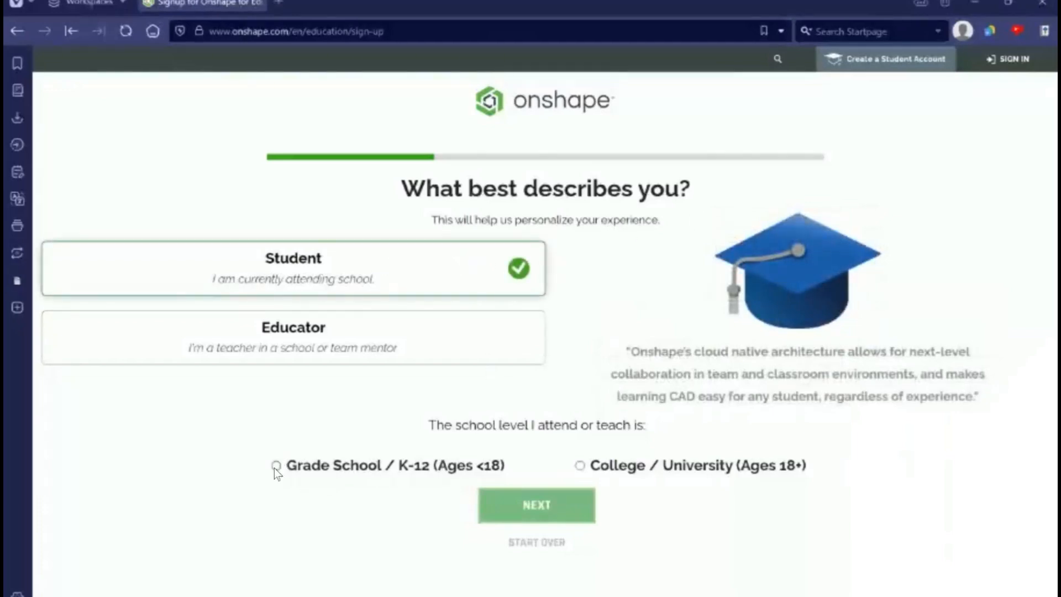
- Continue from the role and school level questions to the form that completes the Onshape Student sign-up
{"action": "left_click", "coordinate": [549, 512]}
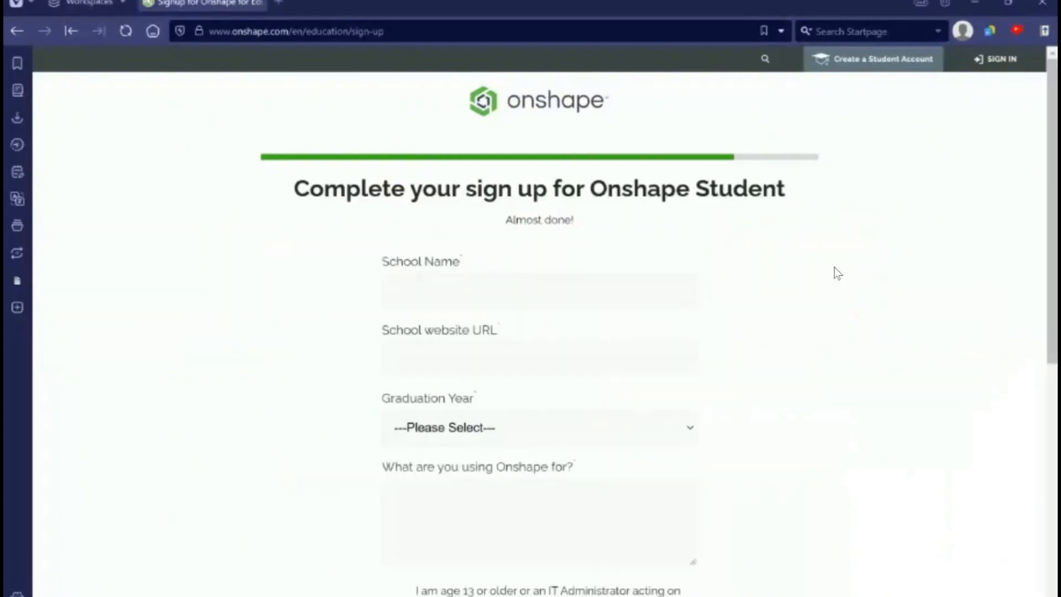
- Examine the student sign-up form's school name, website URL, graduation year and usage fields, and its consent and terms checkboxes
{"action": "scroll", "coordinate": [838, 274], "scroll_direction": "down", "scroll_amount": 4}
{"action": "scroll", "coordinate": [837, 274], "scroll_direction": "up", "scroll_amount": 4}
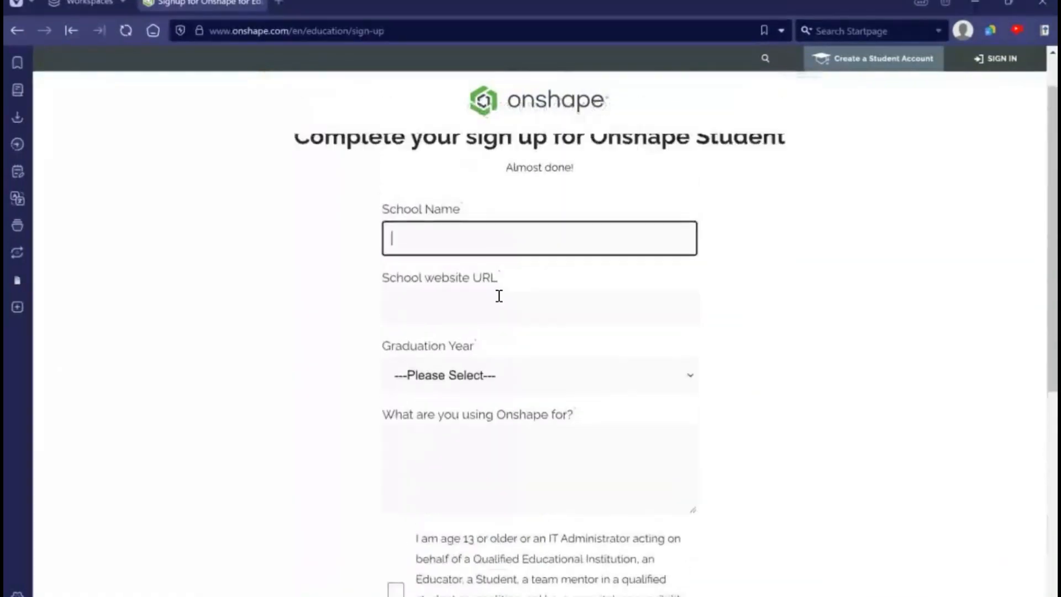
{"action": "scroll", "coordinate": [499, 295], "scroll_direction": "up", "scroll_amount": 1}
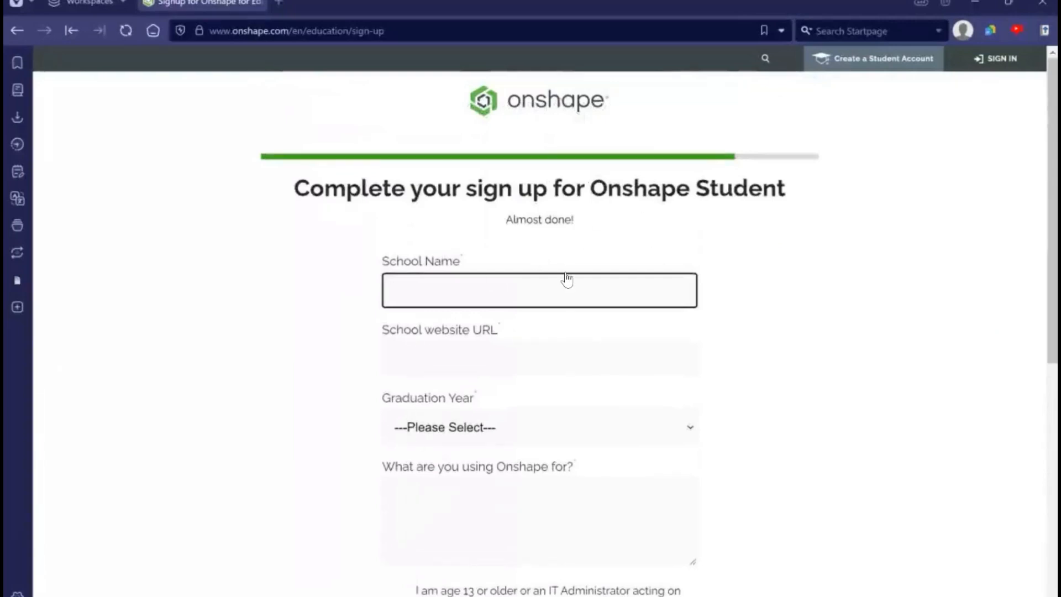
{"action": "scroll", "coordinate": [539, 410], "scroll_direction": "down", "scroll_amount": 1}
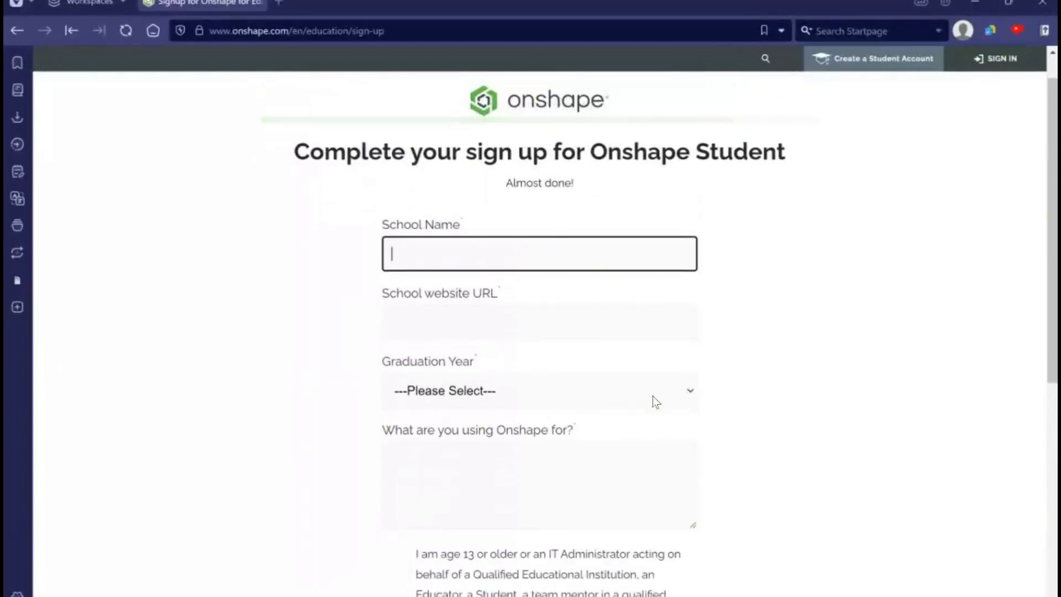
{"action": "left_click", "coordinate": [775, 376]}
{"action": "left_click", "coordinate": [624, 255]}
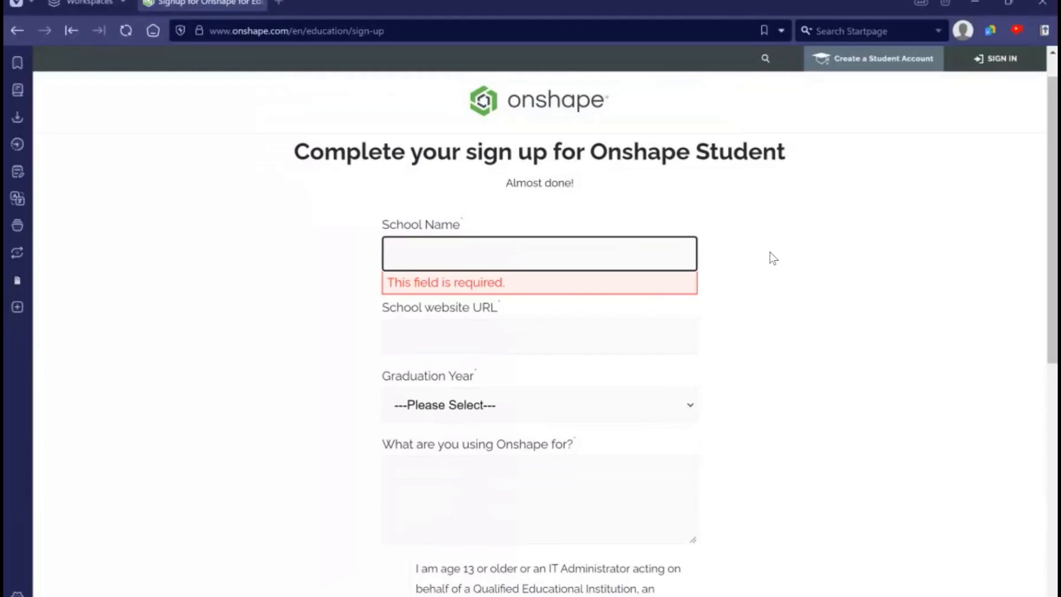
{"action": "scroll", "coordinate": [770, 252], "scroll_direction": "down", "scroll_amount": 1}
{"action": "scroll", "coordinate": [770, 254], "scroll_direction": "down", "scroll_amount": 1}
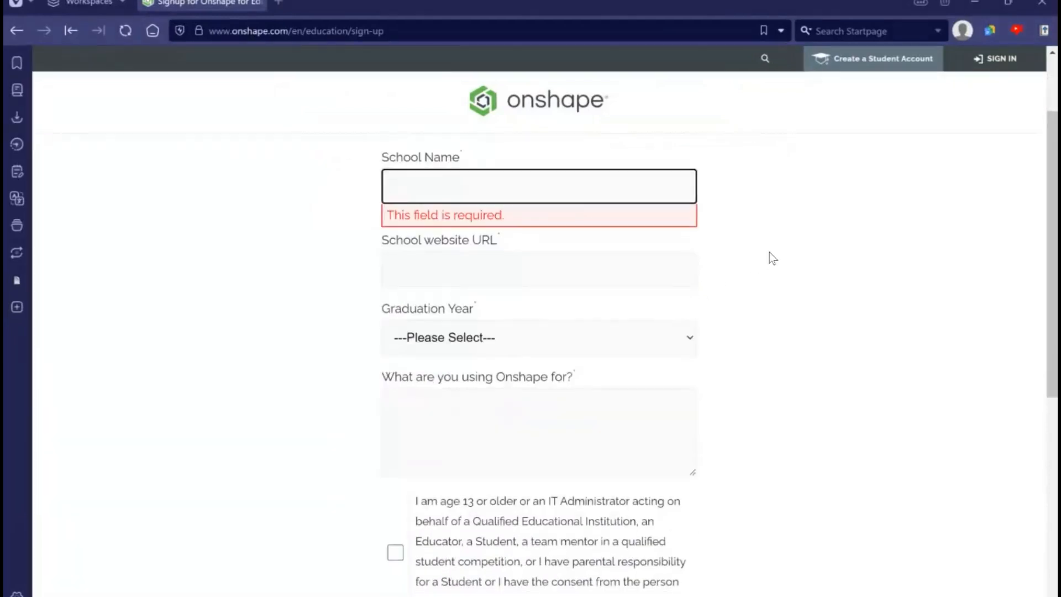
{"action": "left_click", "coordinate": [740, 369]}
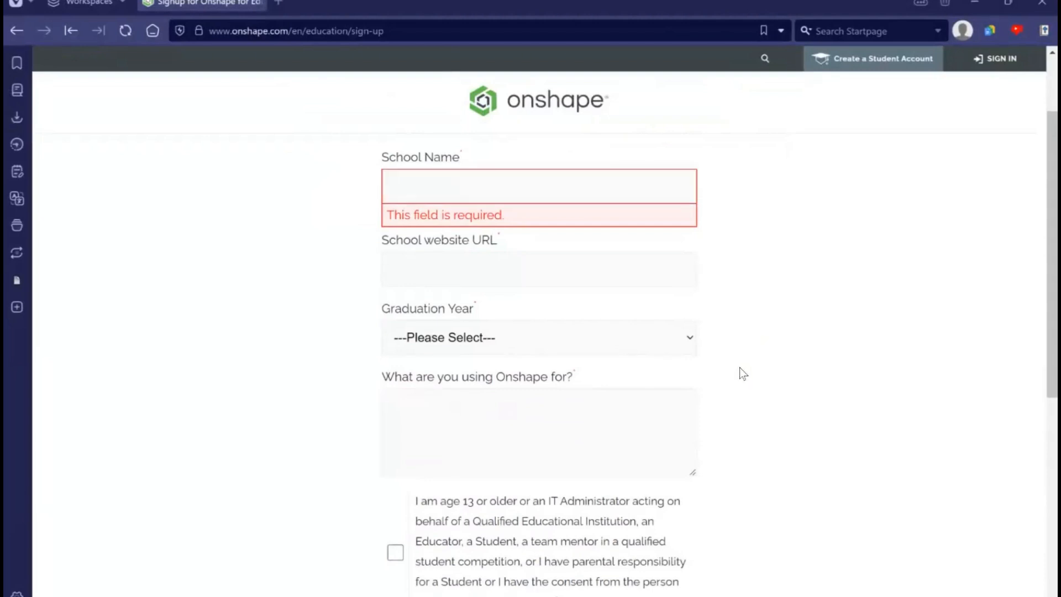
{"action": "scroll", "coordinate": [655, 336], "scroll_direction": "down", "scroll_amount": 1}
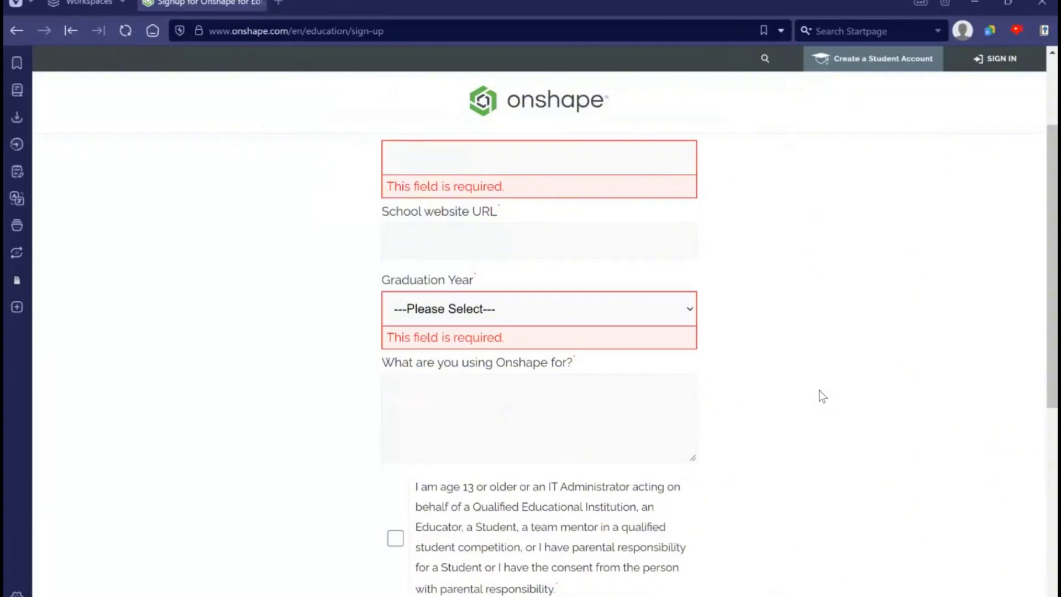
{"action": "scroll", "coordinate": [820, 392], "scroll_direction": "down", "scroll_amount": 5}
{"action": "scroll", "coordinate": [790, 348], "scroll_direction": "down", "scroll_amount": 5}
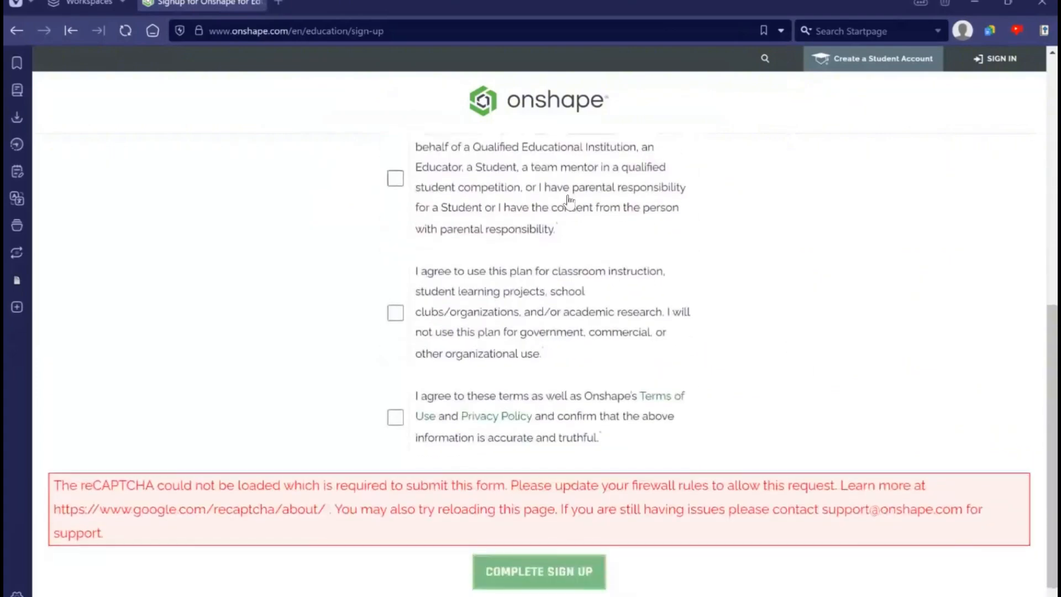
{"action": "scroll", "coordinate": [666, 416], "scroll_direction": "up", "scroll_amount": 6}
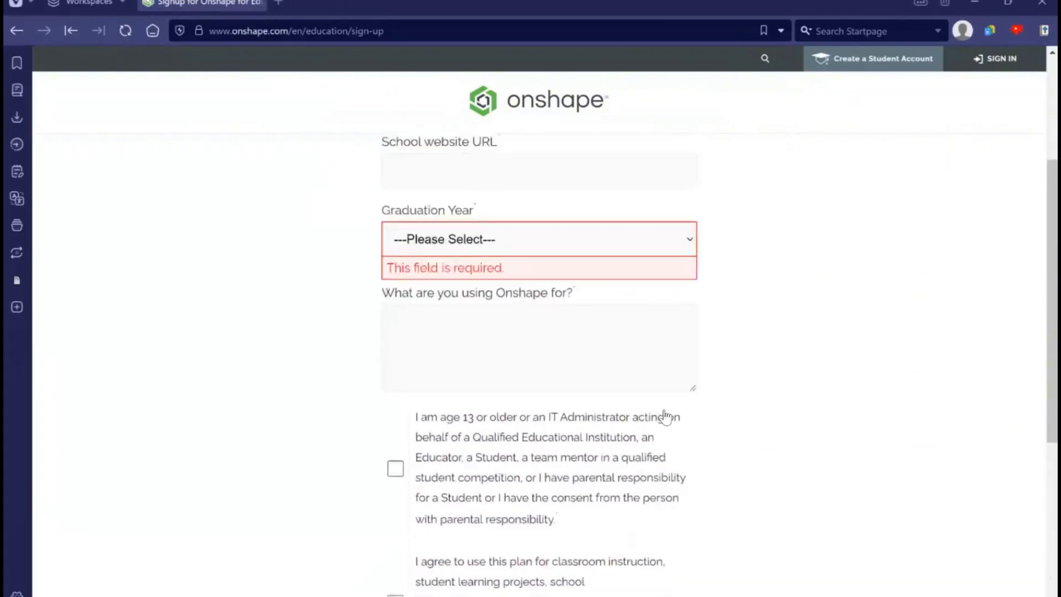
{"action": "scroll", "coordinate": [604, 218], "scroll_direction": "up", "scroll_amount": 4}
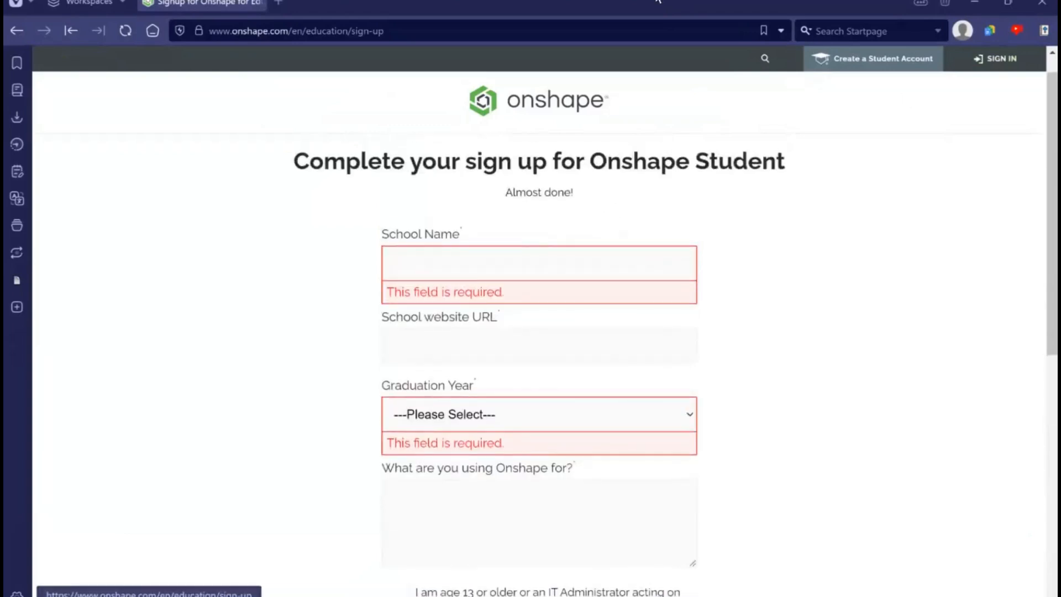
{"action": "left_click", "coordinate": [542, 274]}
{"action": "left_click", "coordinate": [784, 264]}
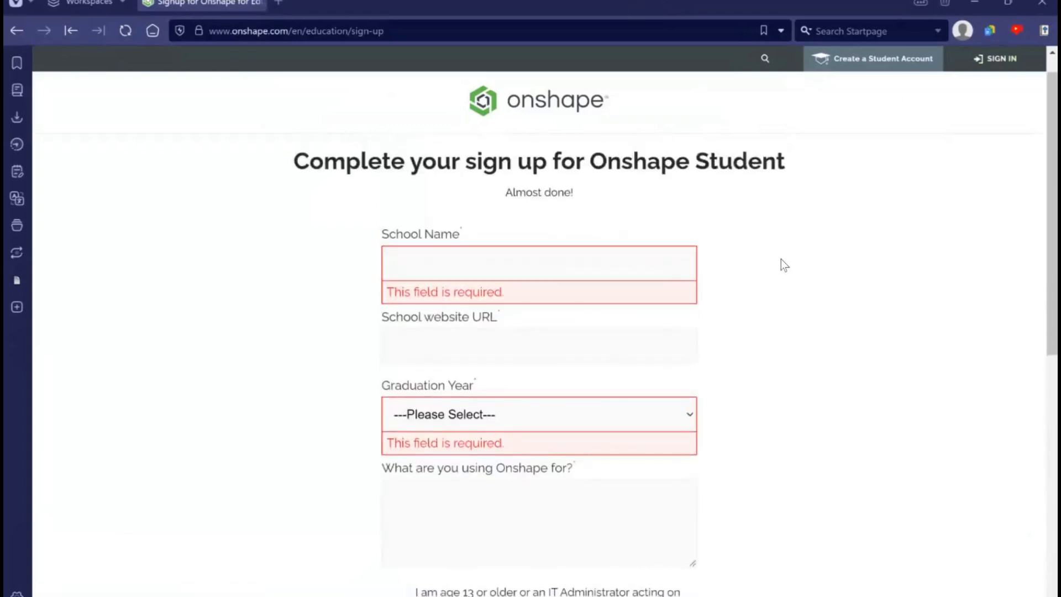
{"action": "scroll", "coordinate": [647, 190], "scroll_direction": "down", "scroll_amount": 5}
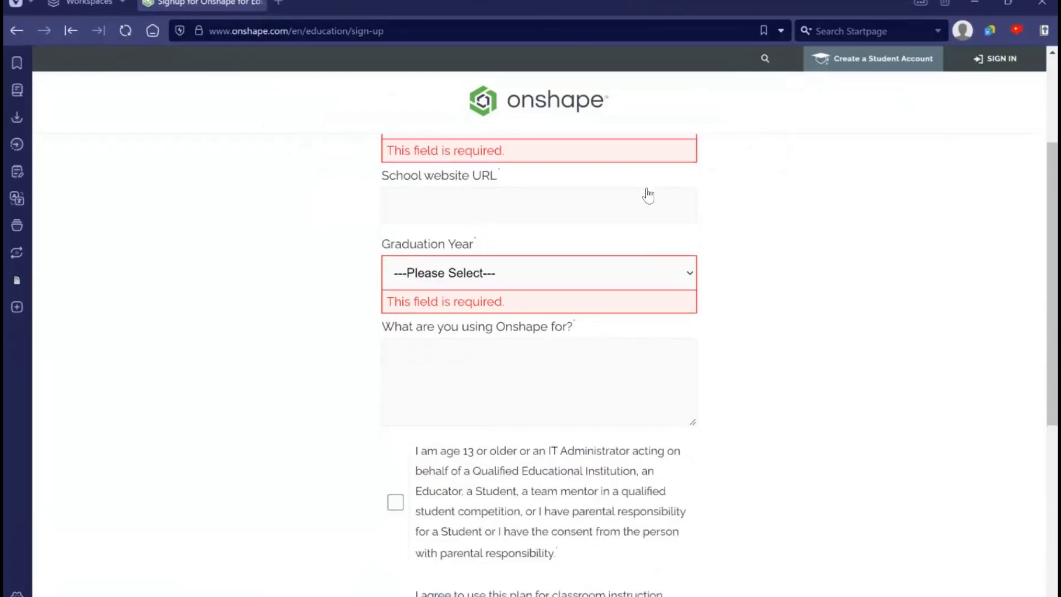